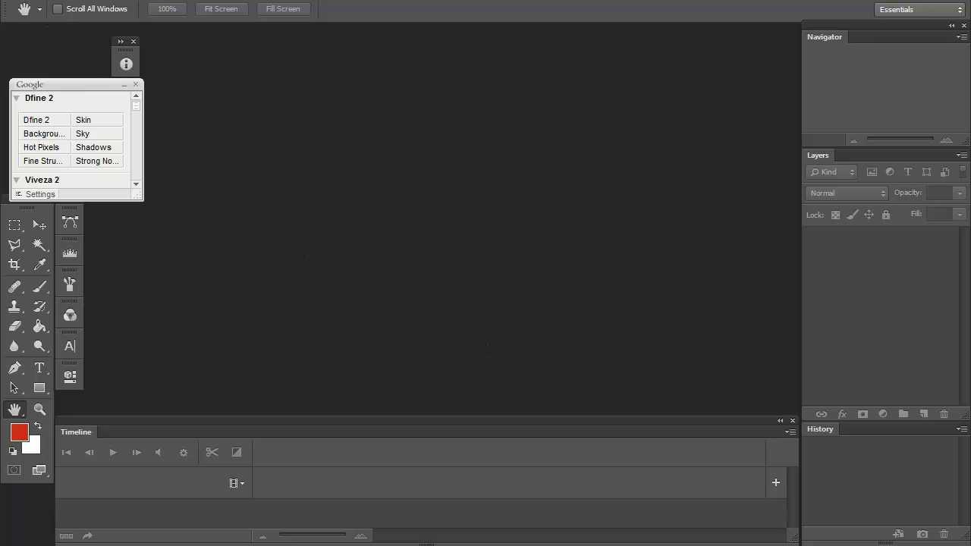
Open the MVI_5774 video from the My Videos folder as a new document
{"action": "left_click", "coordinate": [38, 1]}
{"action": "left_click", "coordinate": [89, 18]}
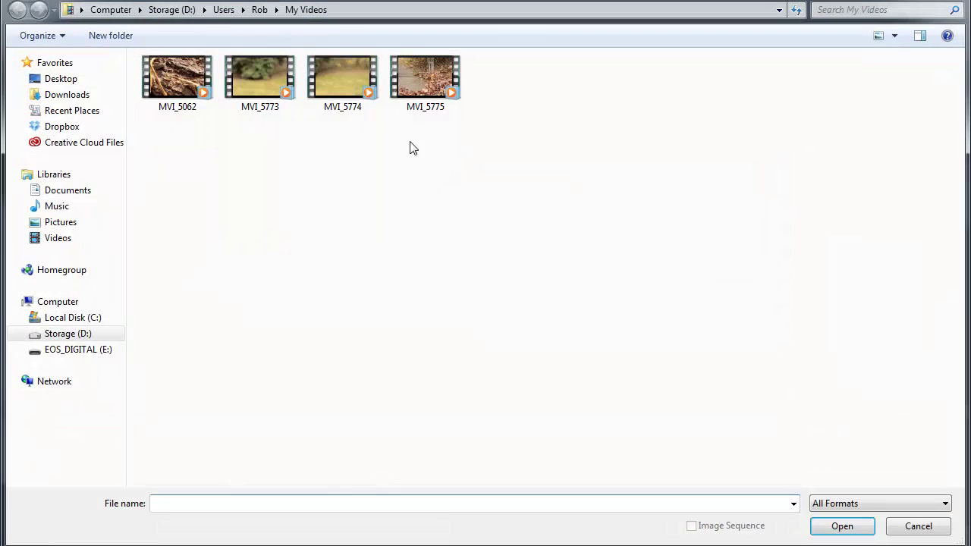
{"action": "left_click", "coordinate": [434, 93]}
{"action": "left_click", "coordinate": [348, 98]}
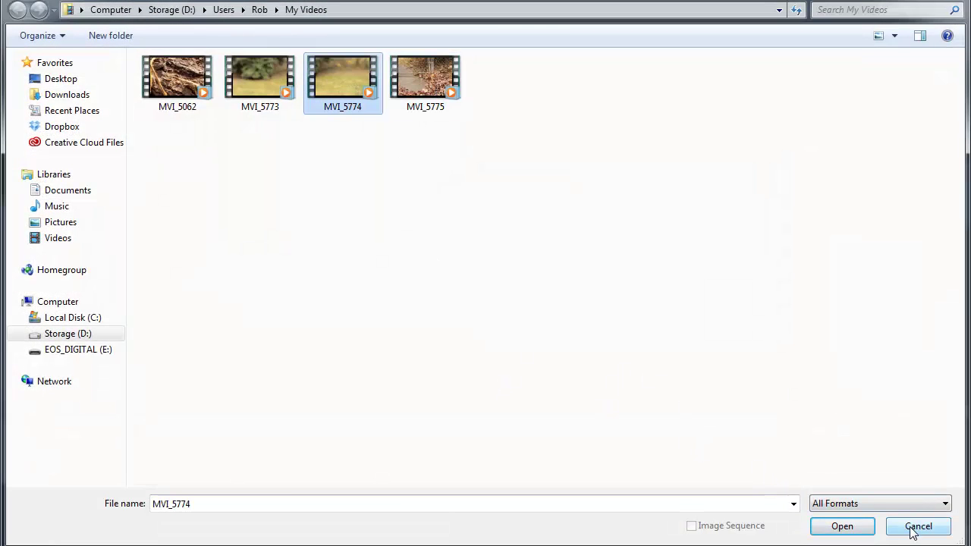
{"action": "left_click", "coordinate": [859, 523]}
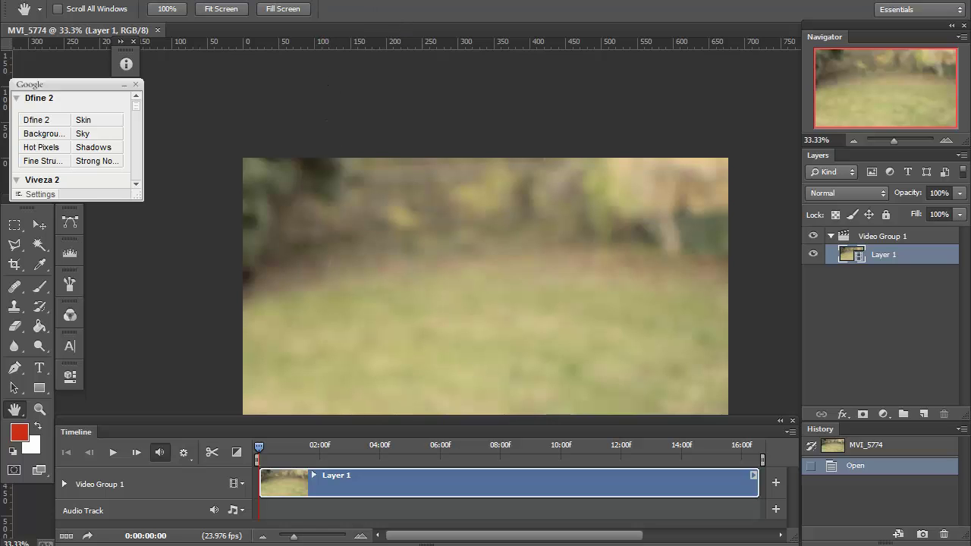
{"action": "left_click", "coordinate": [333, 1]}
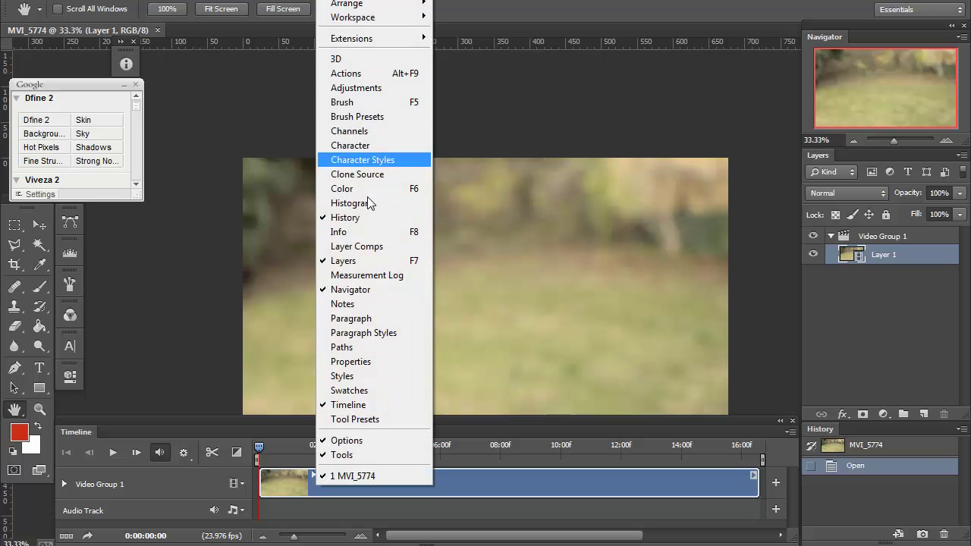
{"action": "left_click", "coordinate": [526, 23]}
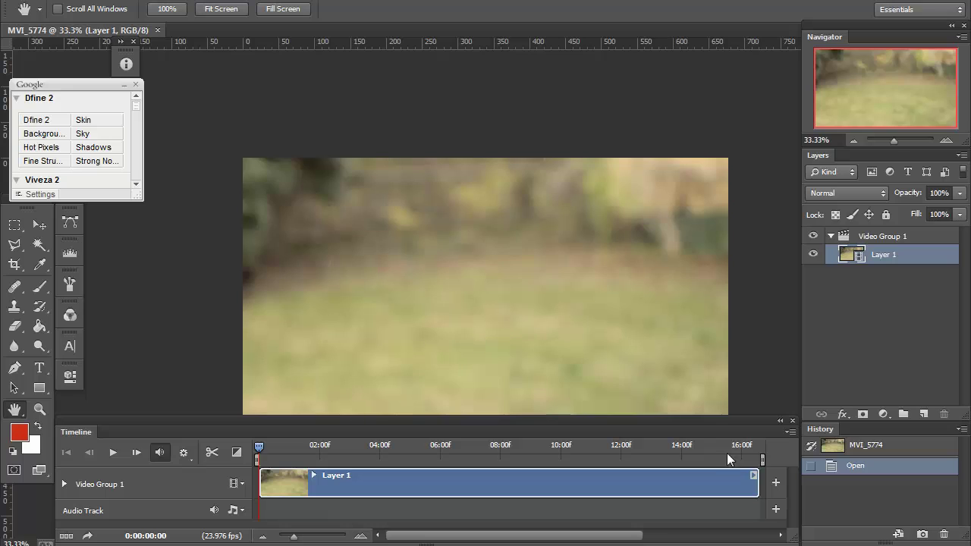
{"action": "left_click", "coordinate": [779, 485]}
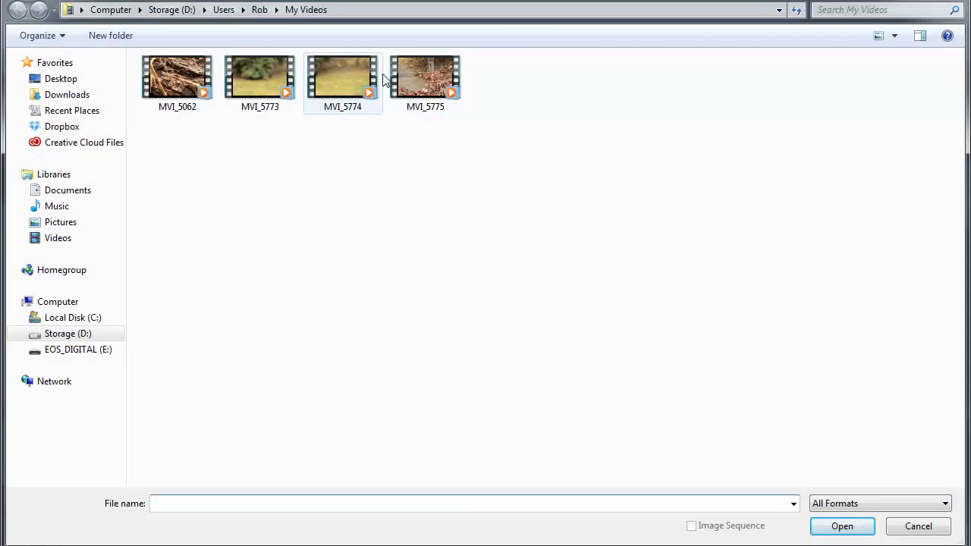
{"action": "left_click", "coordinate": [915, 529]}
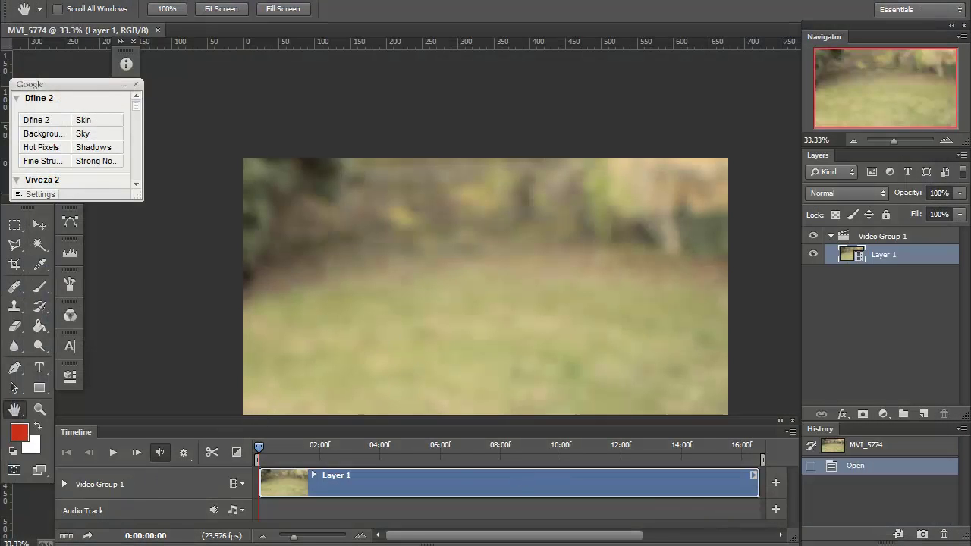
Try to add the MVI_5775 clip from the Videos library in Windows Explorer to the open project's layers
{"action": "key", "text": "alt+Tab"}
{"action": "left_click", "coordinate": [642, 219]}
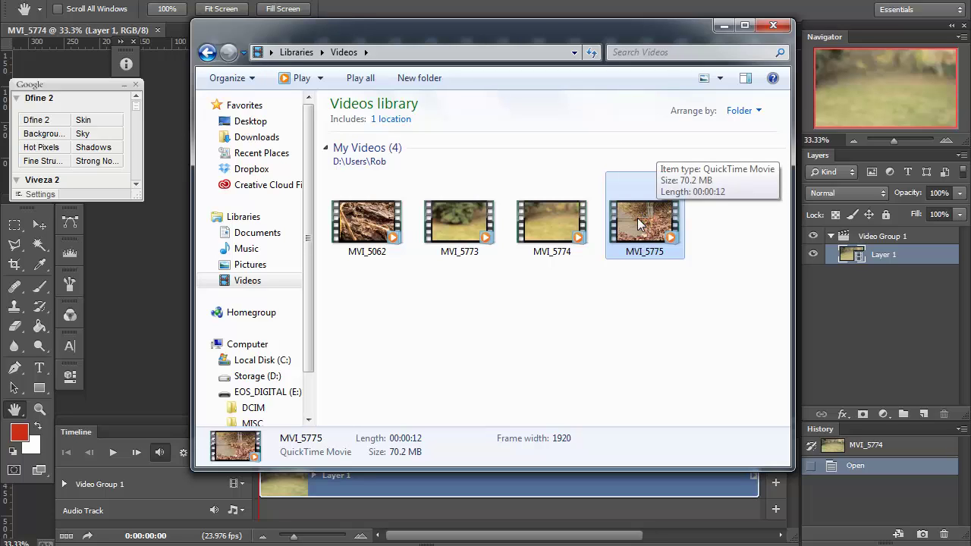
{"action": "left_click_drag", "start_coordinate": [633, 216], "coordinate": [870, 329]}
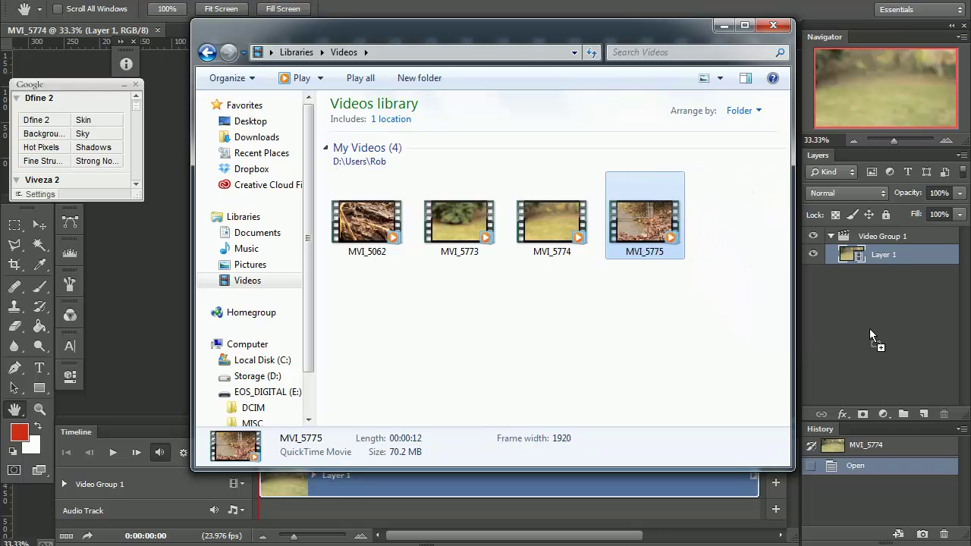
{"action": "left_click_drag", "start_coordinate": [877, 232], "coordinate": [875, 349]}
{"action": "left_click_drag", "start_coordinate": [876, 350], "coordinate": [876, 349]}
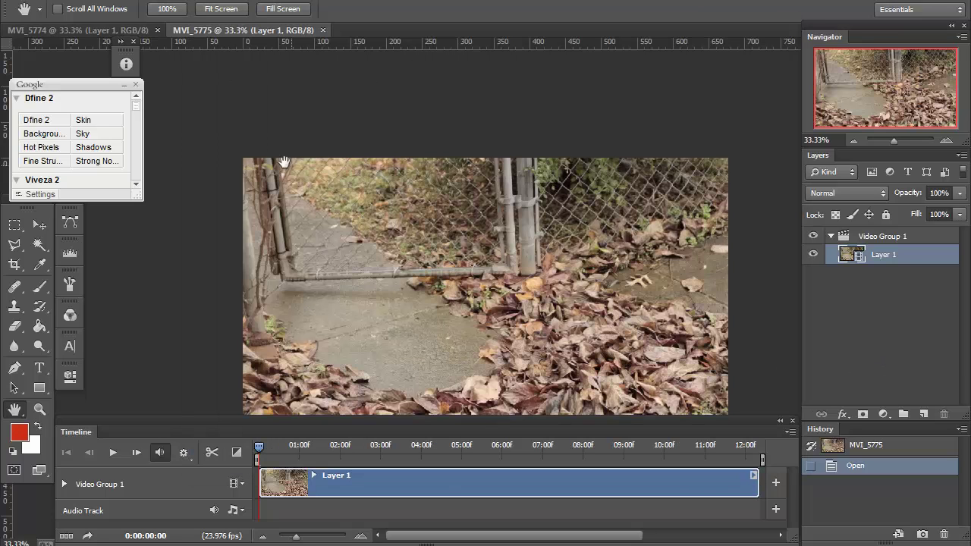
Close the separate MVI_5775 document without saving it
{"action": "left_click", "coordinate": [79, 30]}
{"action": "left_click", "coordinate": [243, 30]}
{"action": "left_click", "coordinate": [323, 30]}
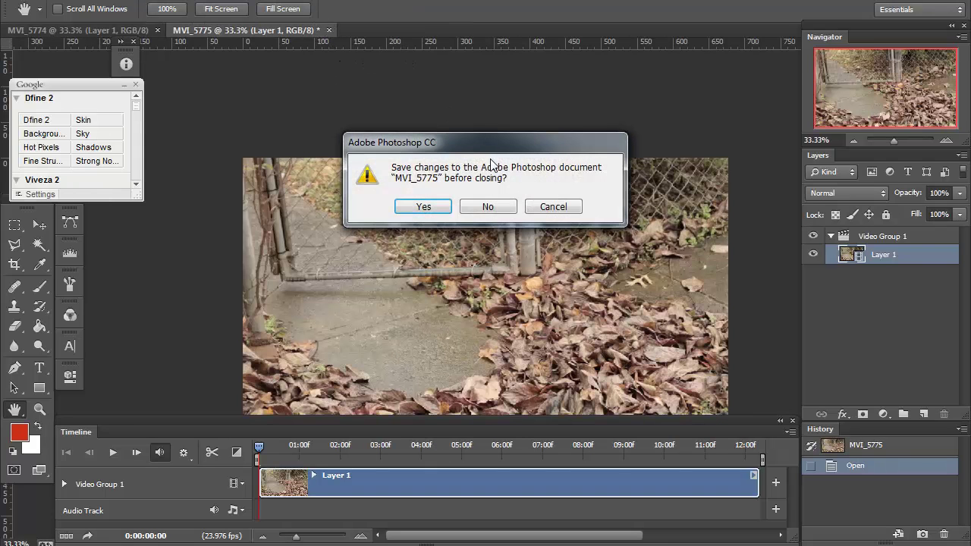
{"action": "left_click", "coordinate": [489, 207]}
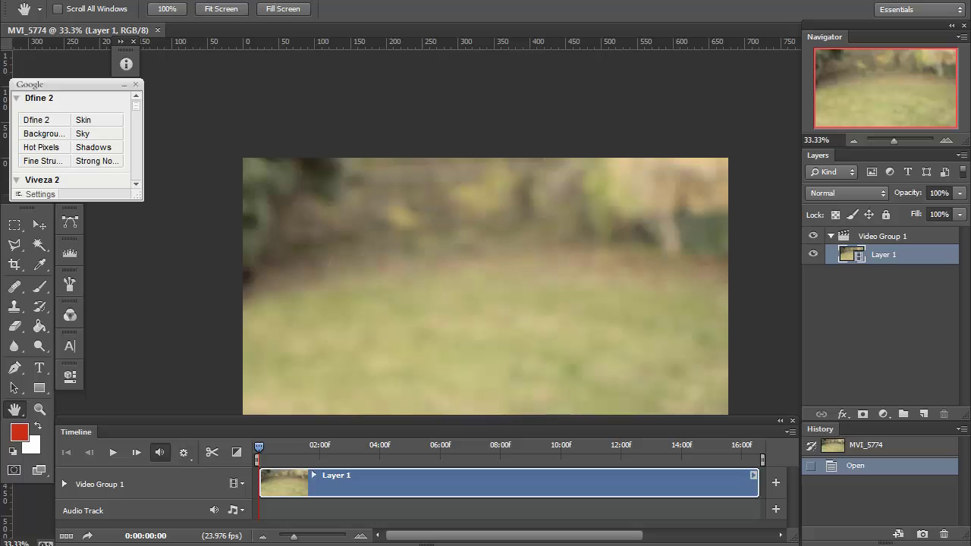
Place MVI_5774 from the Windows Explorer Videos library into the open document as a second clip at its original size
{"action": "left_click", "coordinate": [156, 545]}
{"action": "left_click_drag", "start_coordinate": [555, 208], "coordinate": [164, 349]}
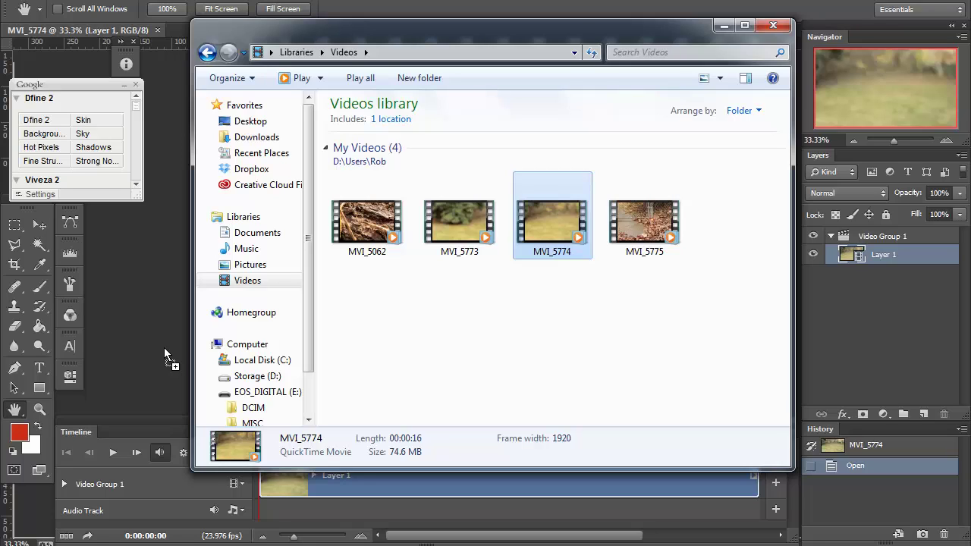
{"action": "left_click_drag", "start_coordinate": [164, 347], "coordinate": [163, 348]}
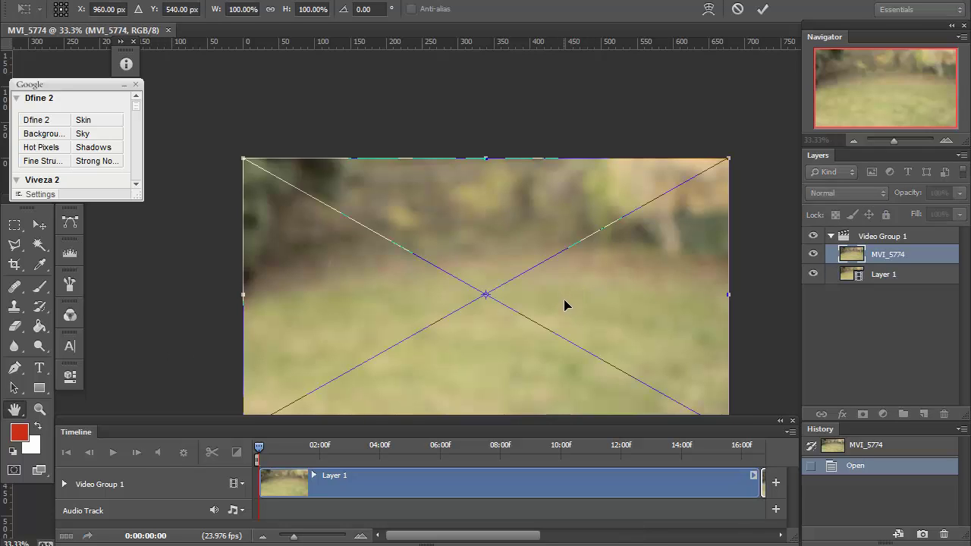
{"action": "key", "text": "Return"}
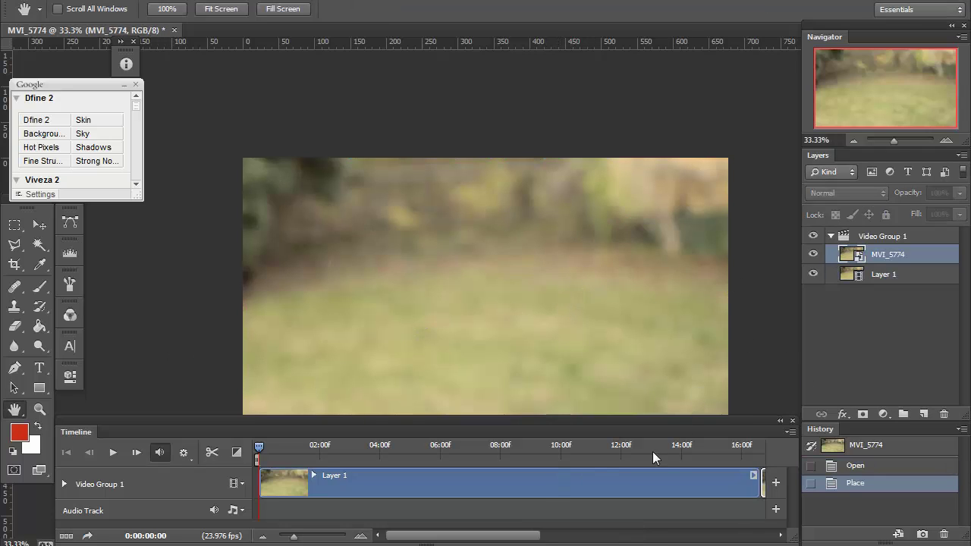
Select the Layer 1 and MVI_5774 clips in turn to compare the timeline clips with their layers
{"action": "left_click_drag", "start_coordinate": [491, 539], "coordinate": [584, 520]}
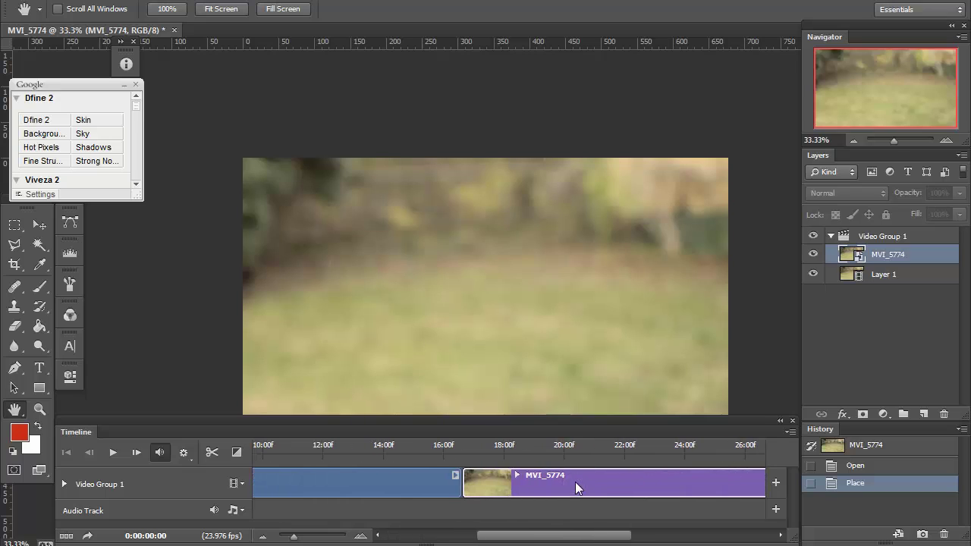
{"action": "left_click", "coordinate": [422, 478]}
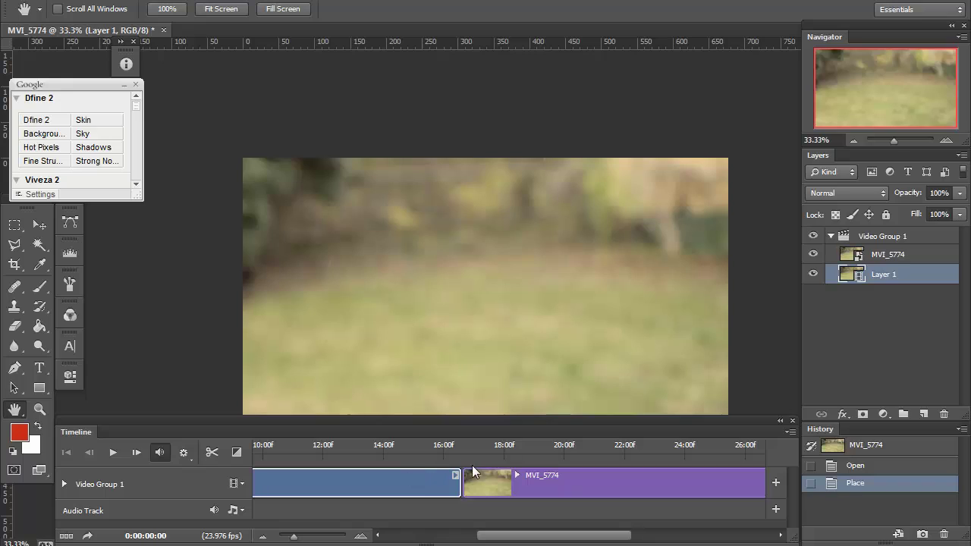
{"action": "left_click", "coordinate": [867, 258]}
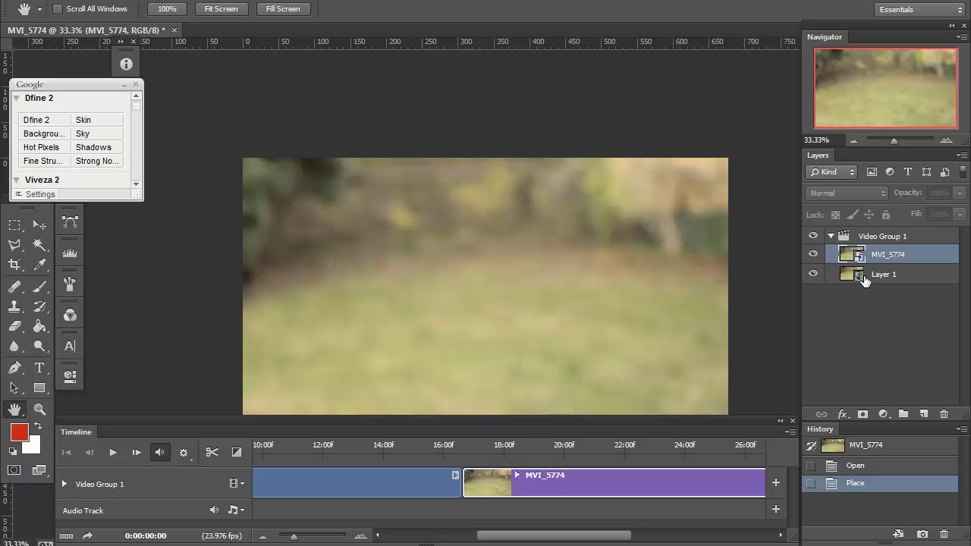
{"action": "left_click", "coordinate": [866, 279]}
{"action": "left_click", "coordinate": [868, 262]}
{"action": "left_click", "coordinate": [863, 282]}
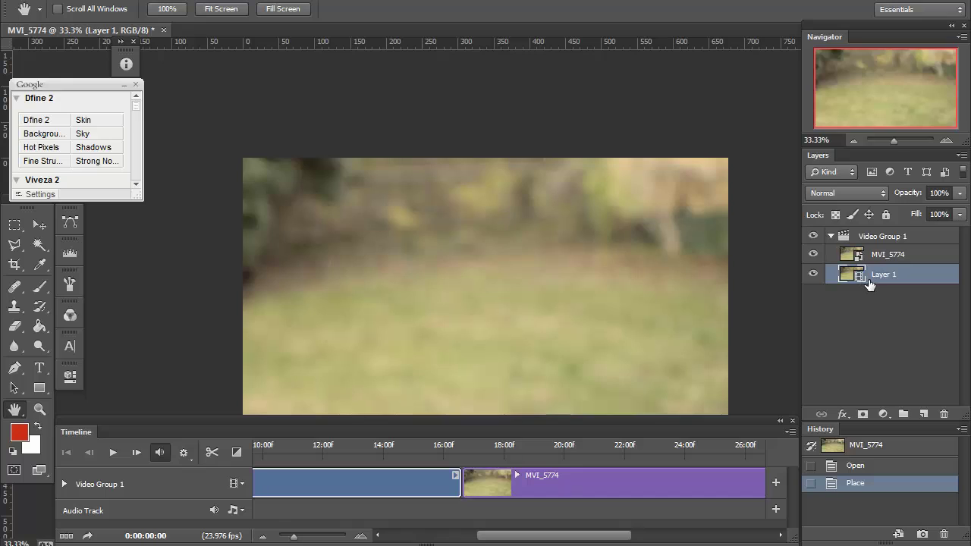
{"action": "left_click", "coordinate": [866, 263]}
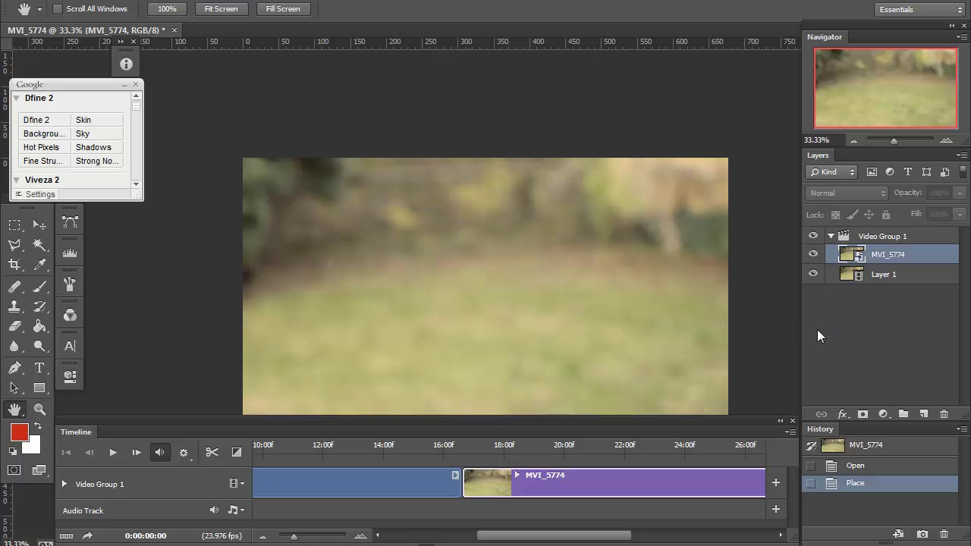
{"action": "left_click", "coordinate": [777, 509]}
{"action": "left_click", "coordinate": [243, 511]}
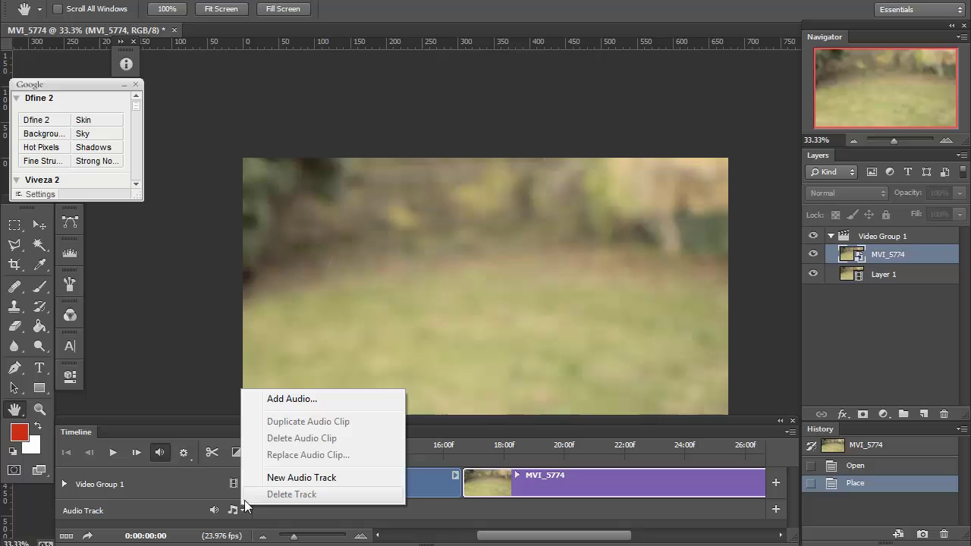
{"action": "left_click", "coordinate": [315, 400]}
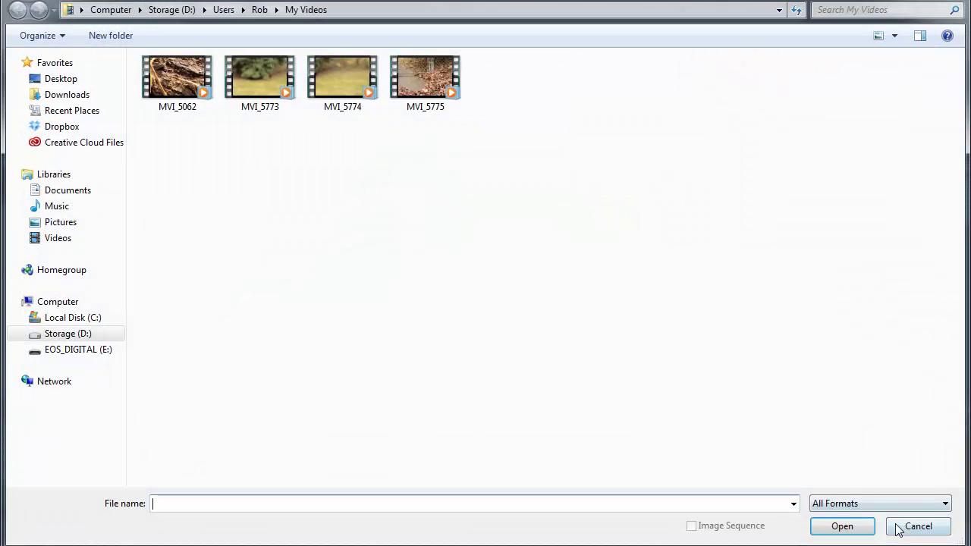
{"action": "left_click", "coordinate": [907, 529]}
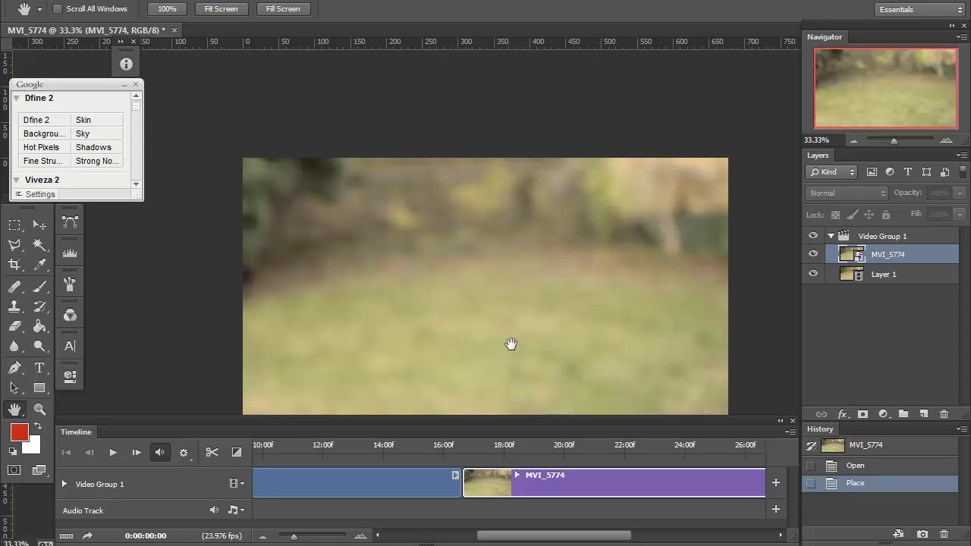
Split the Layer 1 clip on the timeline at 0:00:12:01
{"action": "scroll", "coordinate": [513, 348], "scroll_direction": "up", "scroll_amount": 1}
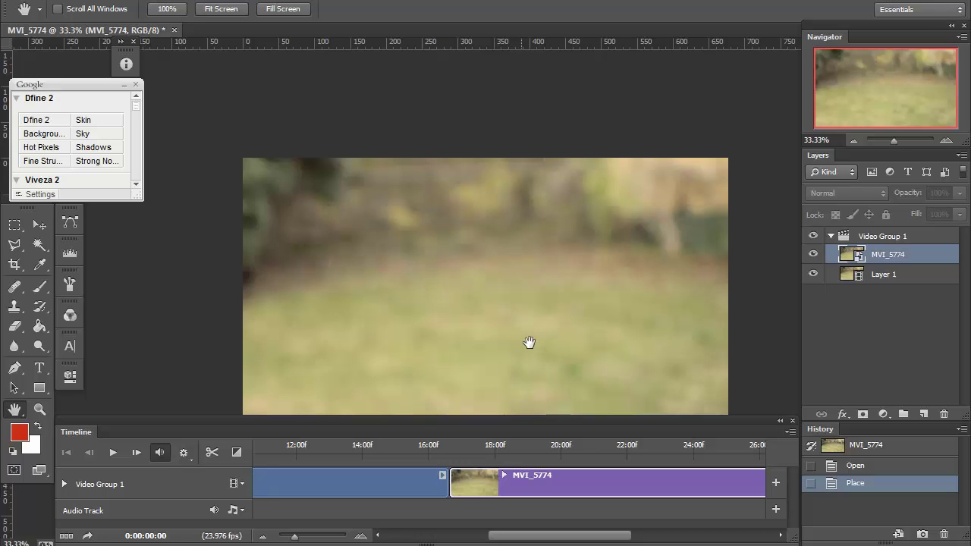
{"action": "scroll", "coordinate": [556, 472], "scroll_direction": "left", "scroll_amount": 5}
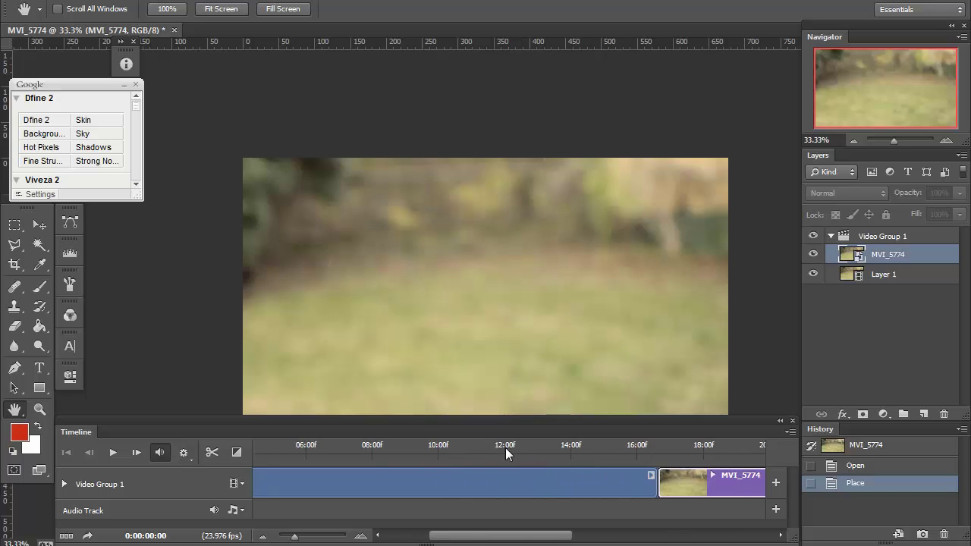
{"action": "left_click", "coordinate": [505, 447]}
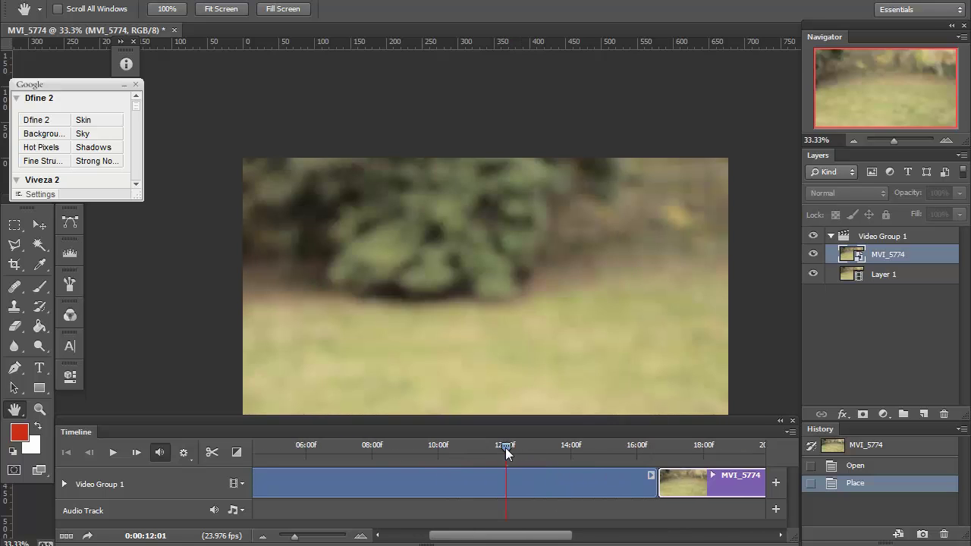
{"action": "left_click", "coordinate": [513, 485]}
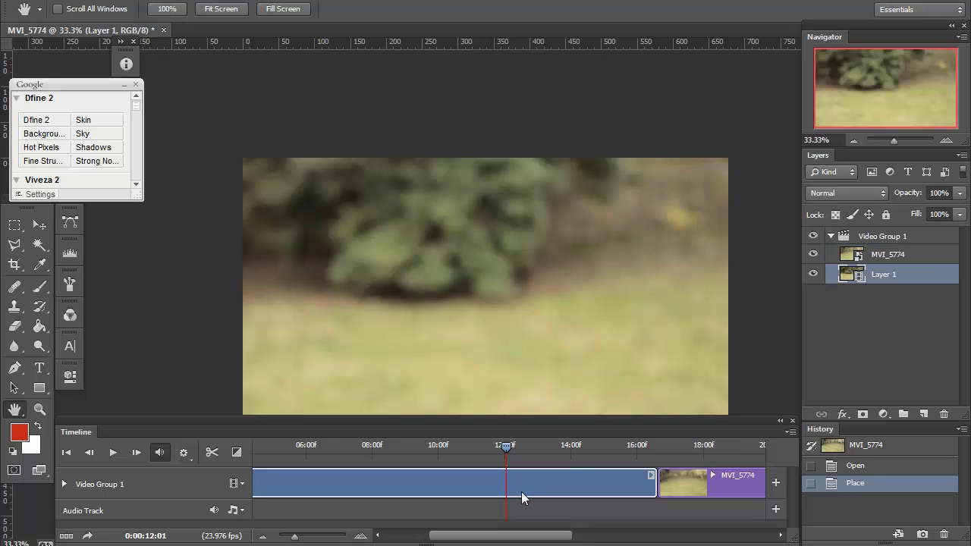
{"action": "left_click", "coordinate": [211, 456]}
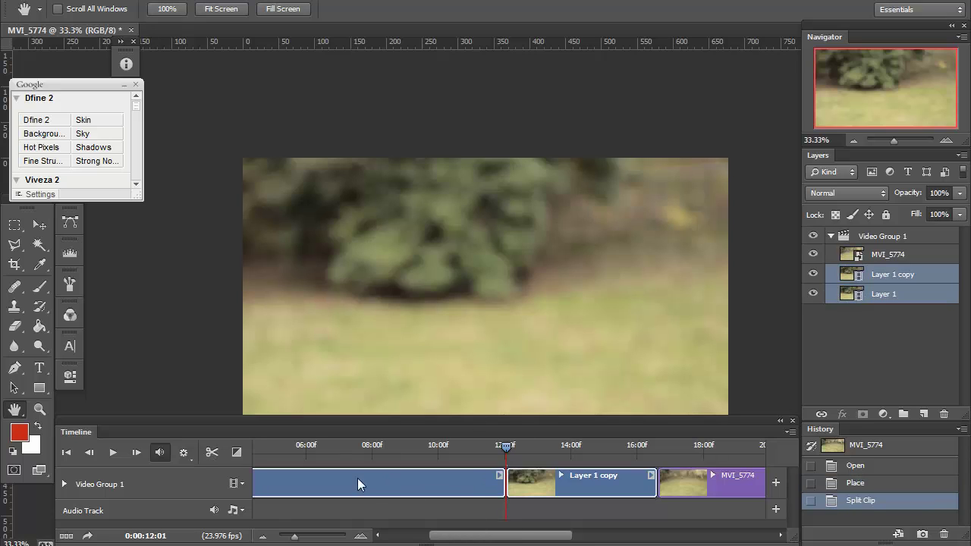
Split the first part of the Layer 1 clip at 0:00:08:09 and select the segment after the cut
{"action": "left_click", "coordinate": [385, 446]}
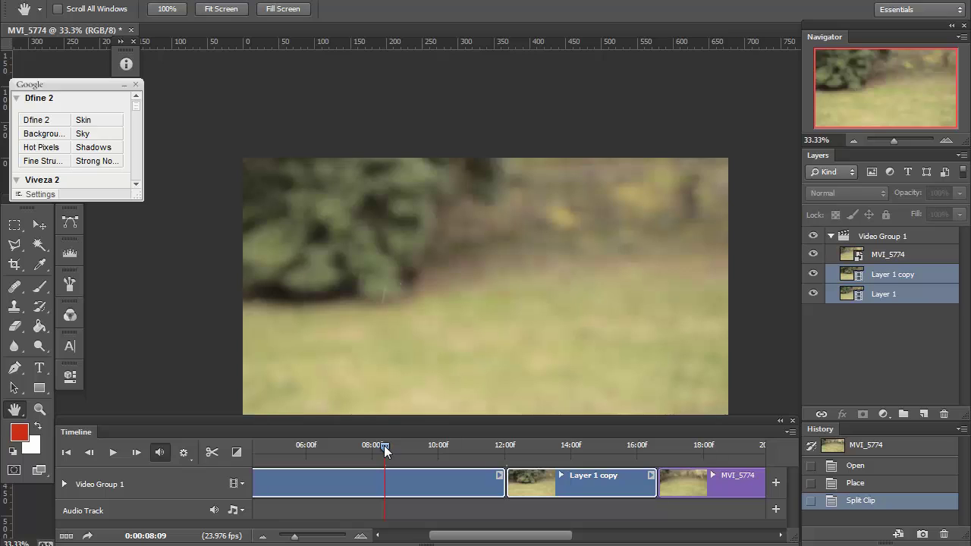
{"action": "left_click", "coordinate": [340, 537]}
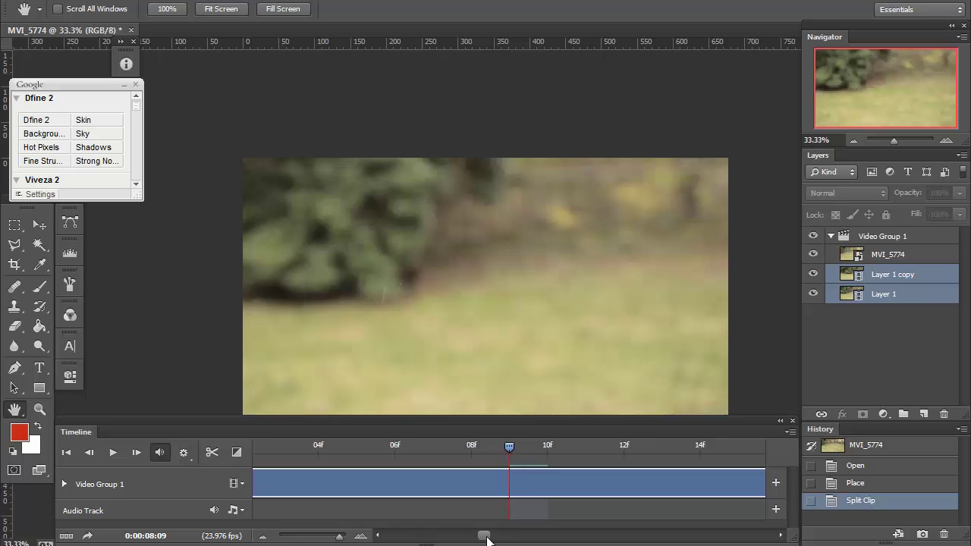
{"action": "left_click_drag", "start_coordinate": [484, 538], "coordinate": [481, 538]}
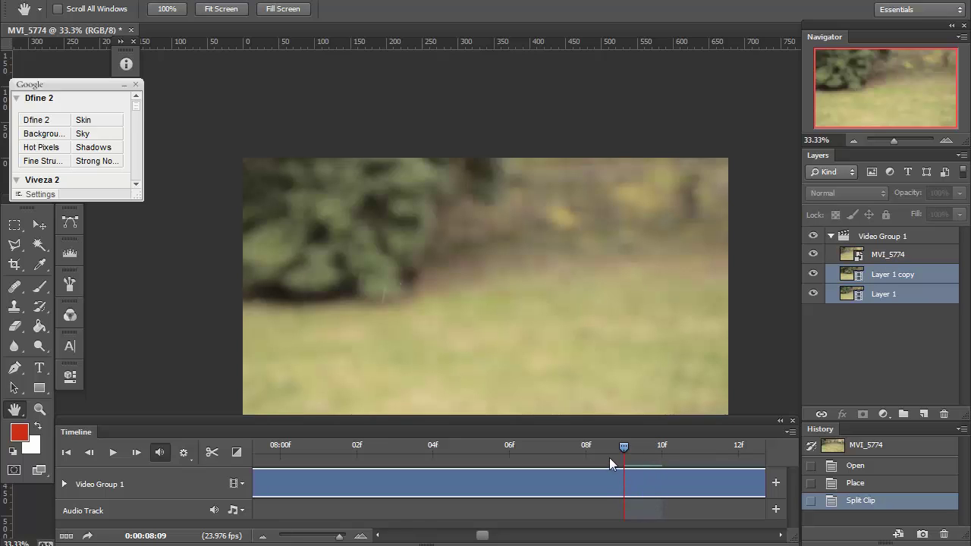
{"action": "left_click", "coordinate": [214, 453]}
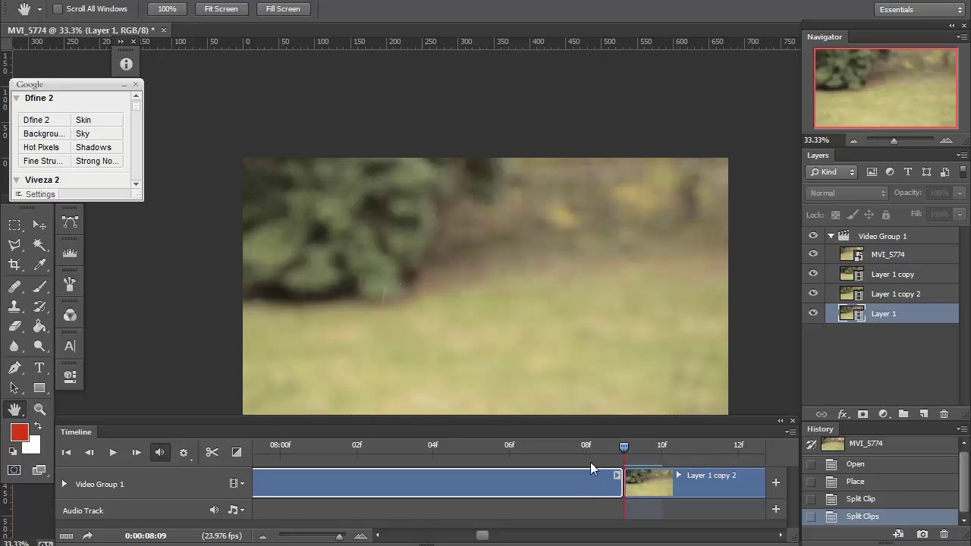
{"action": "left_click", "coordinate": [635, 489]}
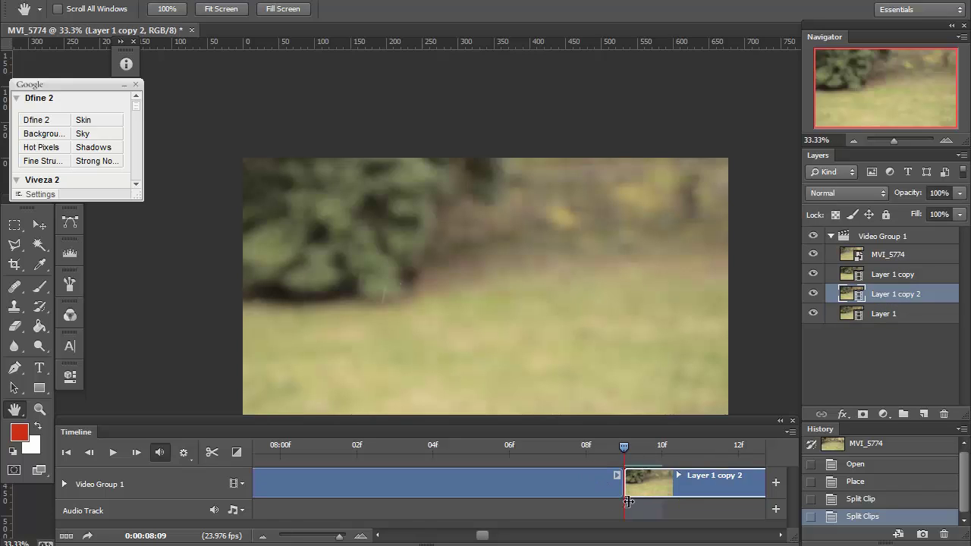
Trim the end of the first Layer 1 clip to about 0:00:08:00 and select the Layer 1 copy 2 clip
{"action": "left_click", "coordinate": [307, 536]}
{"action": "left_click", "coordinate": [363, 446]}
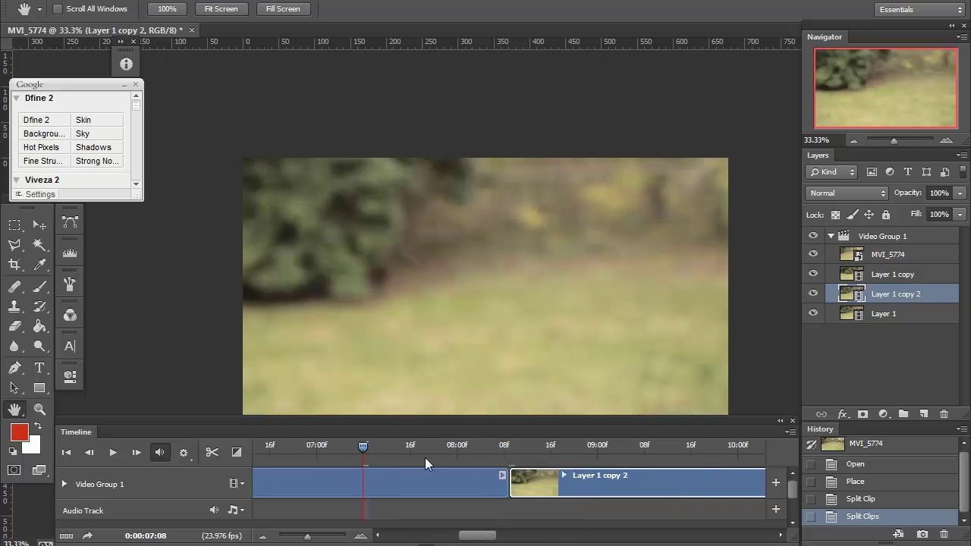
{"action": "left_click_drag", "start_coordinate": [511, 490], "coordinate": [475, 488]}
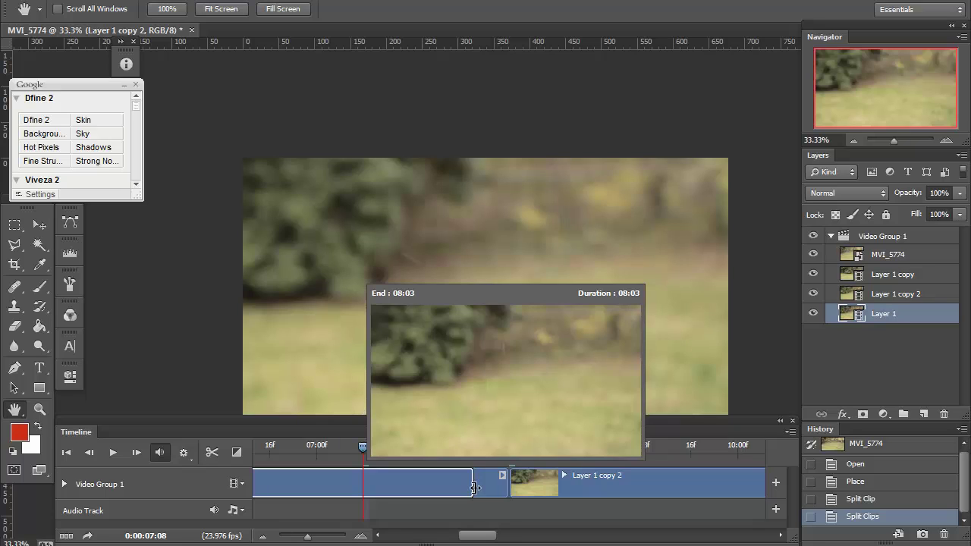
{"action": "left_click_drag", "start_coordinate": [475, 488], "coordinate": [451, 489]}
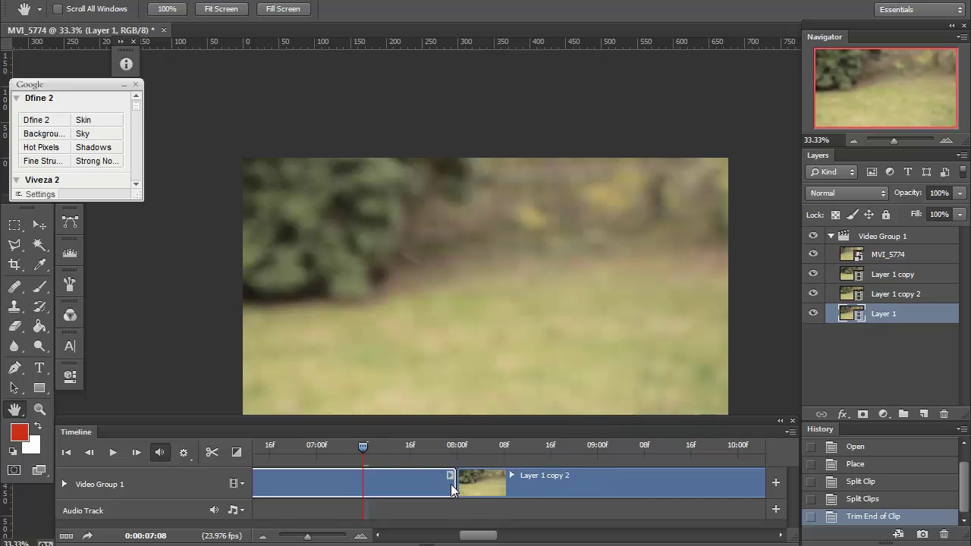
{"action": "left_click", "coordinate": [596, 478]}
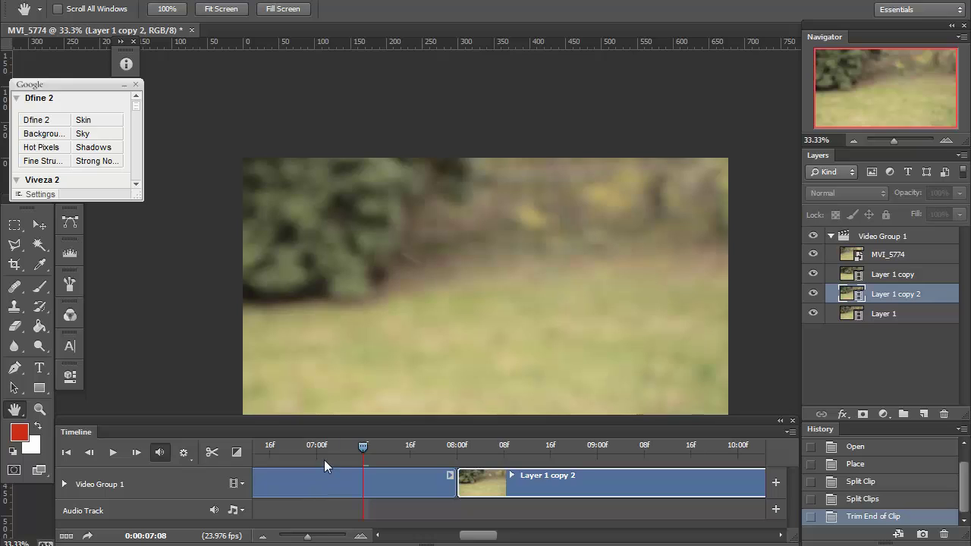
Set the playback speed of the Layer 1 clip to 400%
{"action": "left_click", "coordinate": [296, 536]}
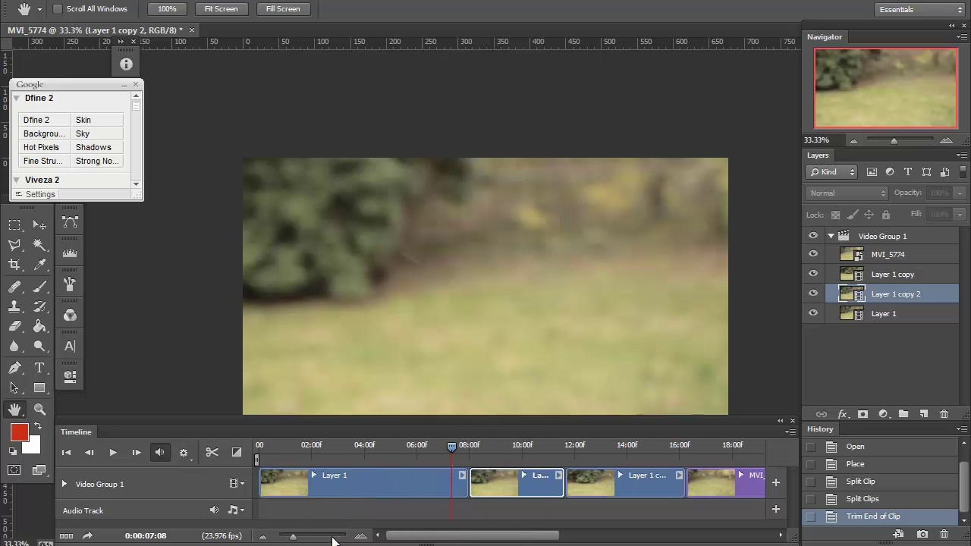
{"action": "left_click", "coordinate": [357, 484]}
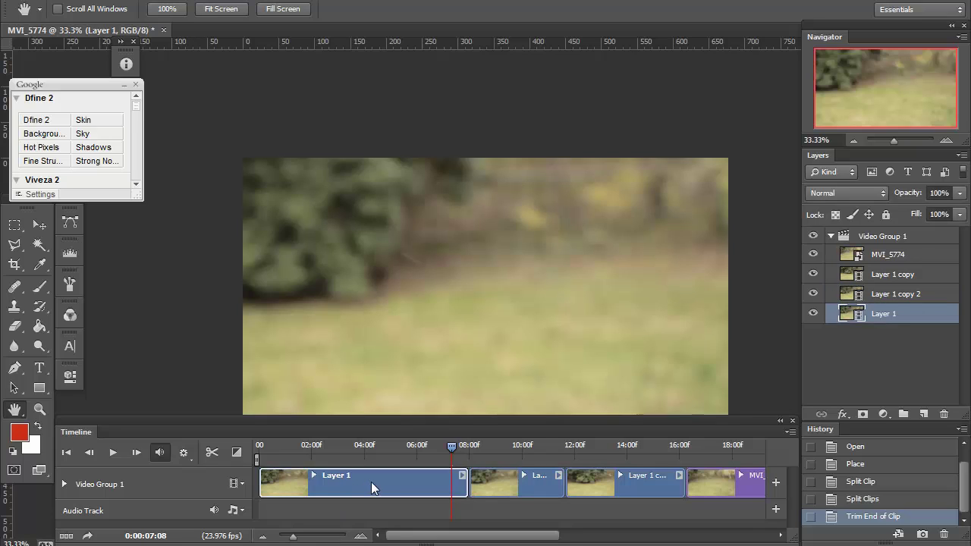
{"action": "right_click", "coordinate": [371, 482]}
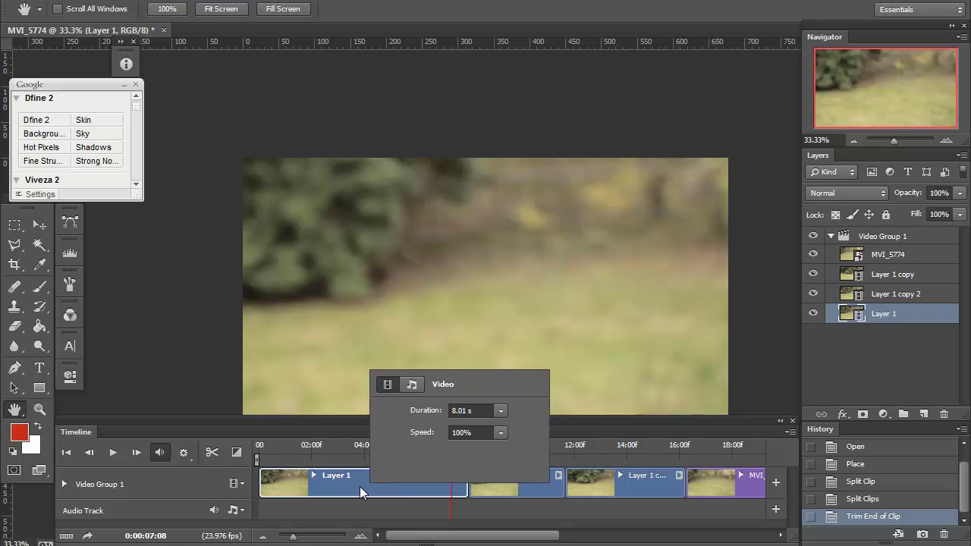
{"action": "left_click", "coordinate": [359, 486]}
{"action": "right_click", "coordinate": [360, 486]}
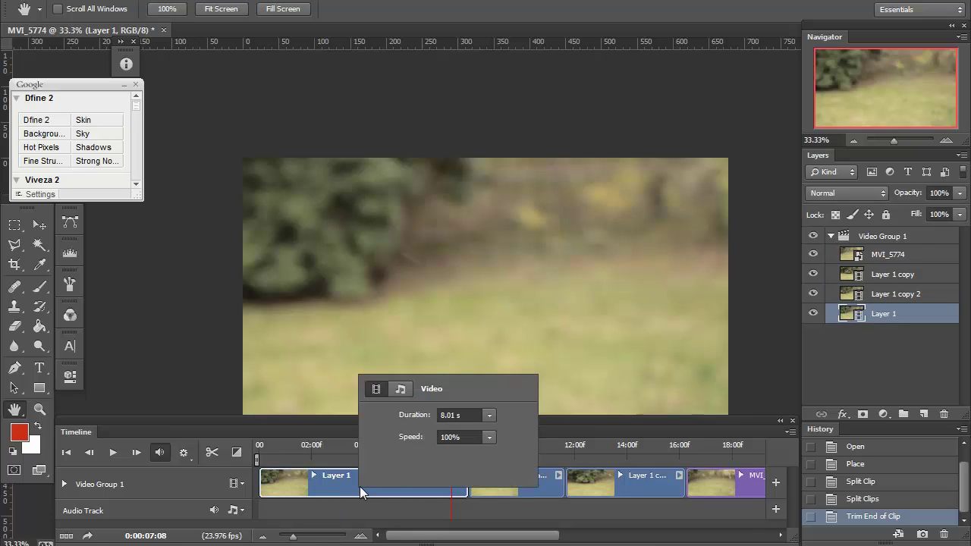
{"action": "left_click", "coordinate": [489, 437]}
{"action": "left_click_drag", "start_coordinate": [491, 453], "coordinate": [536, 447]}
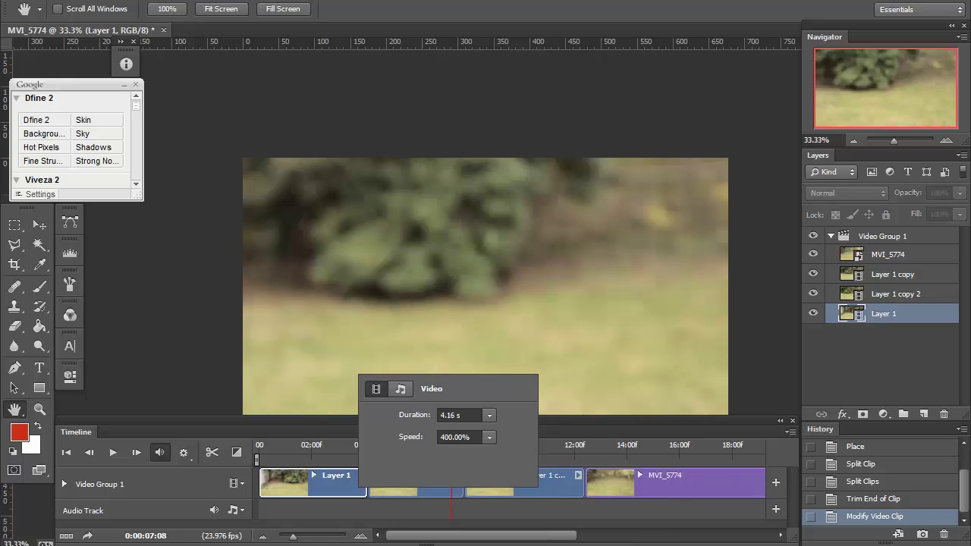
{"action": "left_click", "coordinate": [442, 503]}
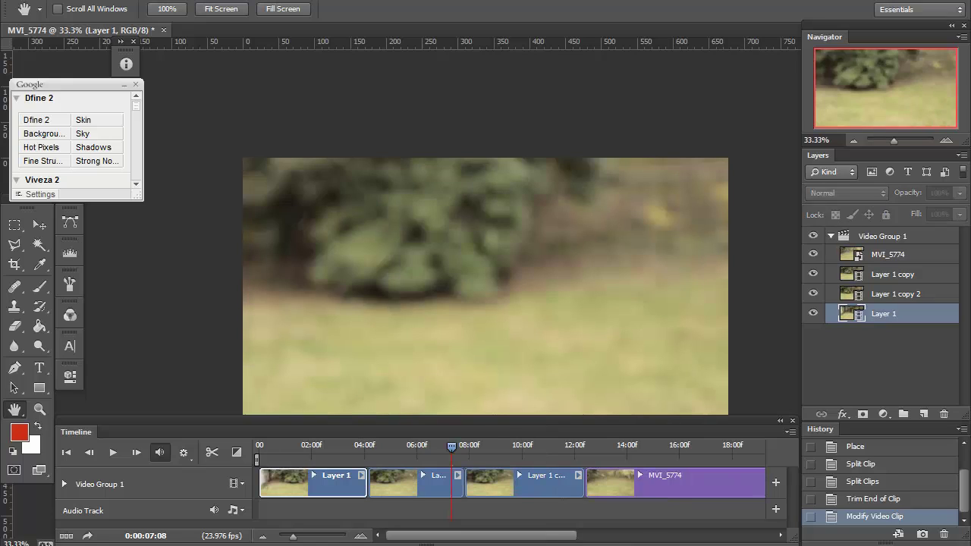
Lower the Layer 1 clip's playback speed and extend its end to about 10.6 seconds on the timeline
{"action": "right_click", "coordinate": [339, 489]}
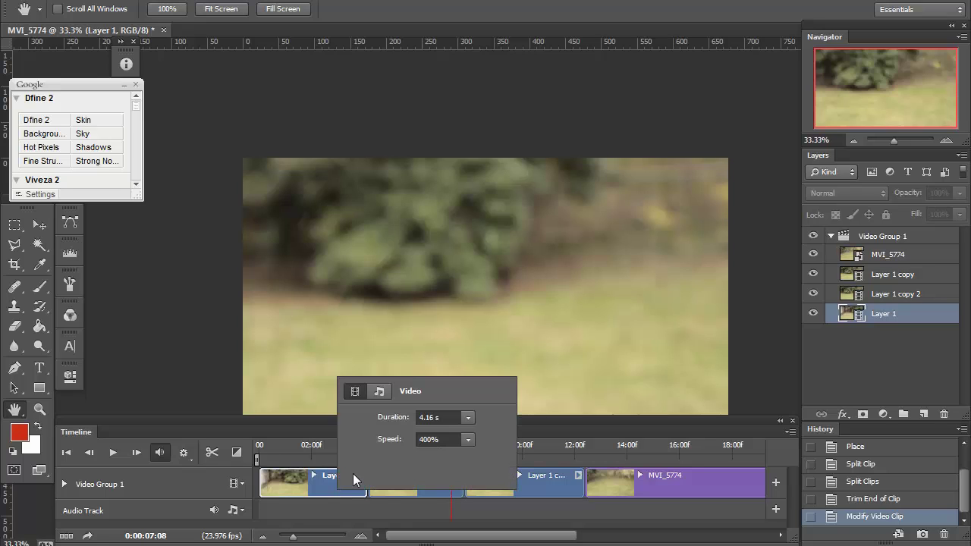
{"action": "left_click", "coordinate": [387, 508]}
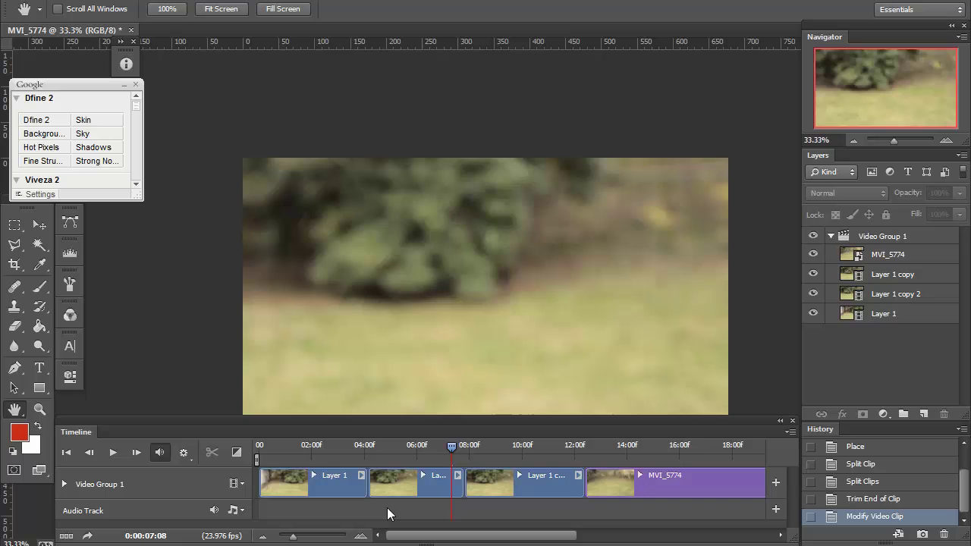
{"action": "left_click", "coordinate": [343, 488]}
{"action": "right_click", "coordinate": [343, 488]}
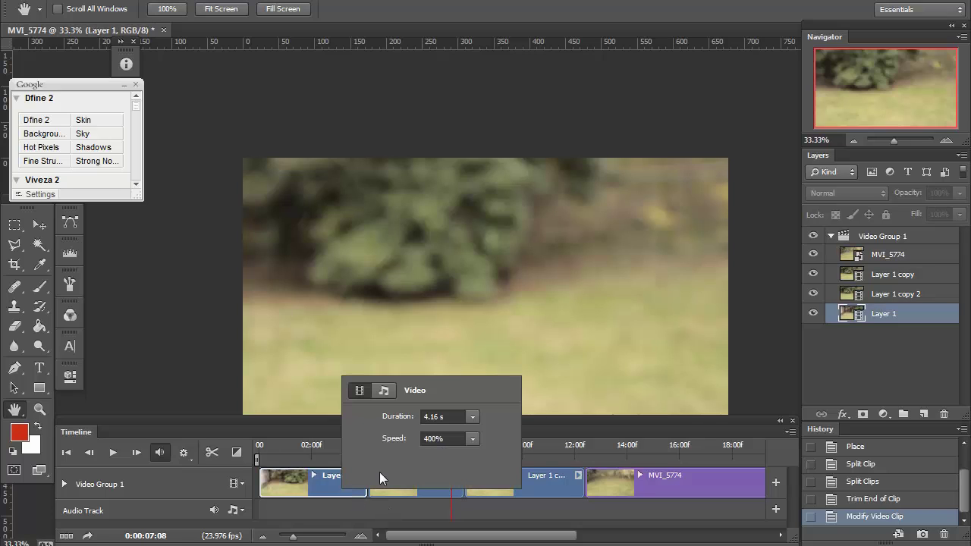
{"action": "left_click", "coordinate": [472, 439]}
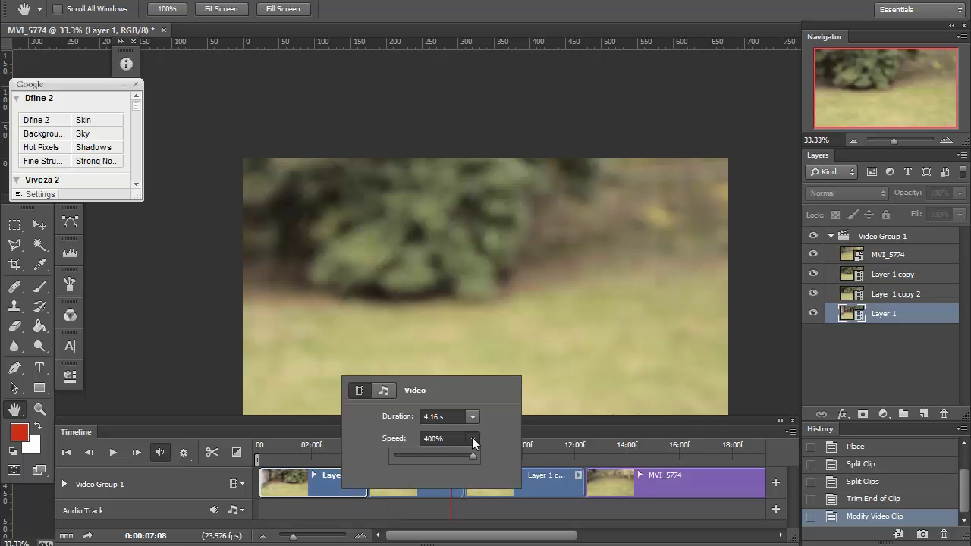
{"action": "left_click", "coordinate": [435, 454]}
{"action": "left_click", "coordinate": [332, 448]}
{"action": "left_click_drag", "start_coordinate": [363, 486], "coordinate": [537, 486]}
Scrub through the Layer 1 clip from about 0:00:03:01 to 0:00:07:00 to preview its playback speed
{"action": "mouse_move", "coordinate": [334, 446]}
{"action": "left_mouse_down"}
{"action": "mouse_move", "coordinate": [522, 450]}
{"action": "mouse_move", "coordinate": [338, 450]}
{"action": "left_mouse_up"}
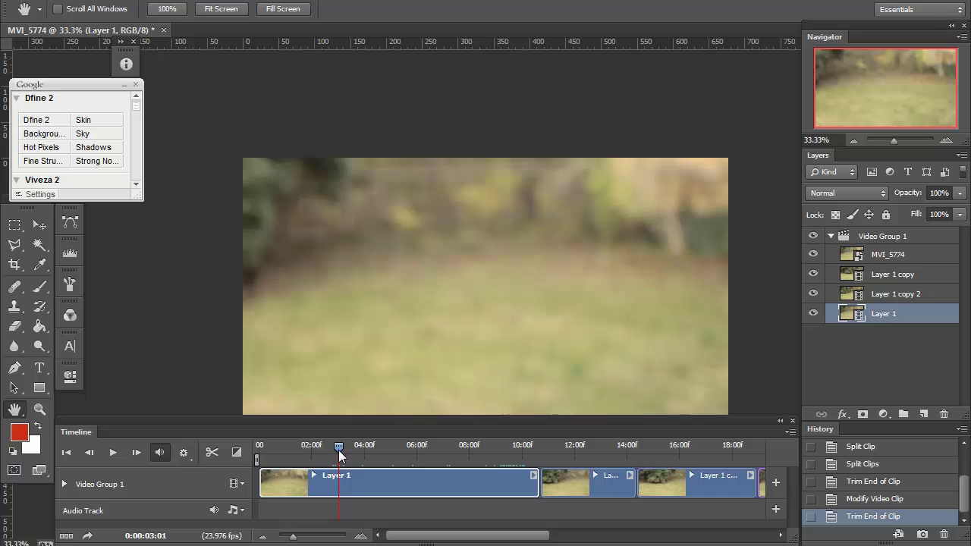
{"action": "left_click_drag", "start_coordinate": [339, 450], "coordinate": [431, 448]}
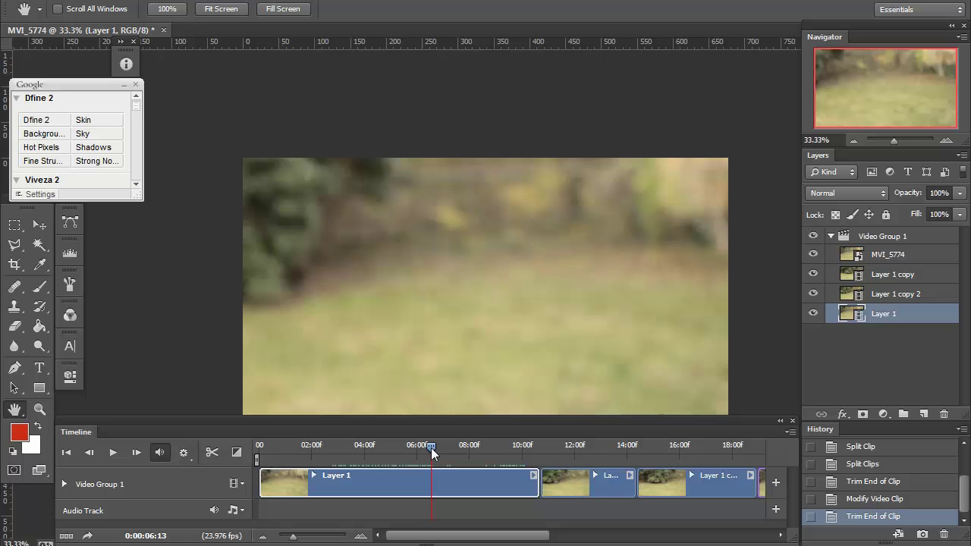
{"action": "mouse_move", "coordinate": [431, 448]}
{"action": "left_mouse_down"}
{"action": "mouse_move", "coordinate": [381, 446]}
{"action": "mouse_move", "coordinate": [439, 443]}
{"action": "mouse_move", "coordinate": [356, 447]}
{"action": "mouse_move", "coordinate": [444, 446]}
{"action": "left_mouse_up"}
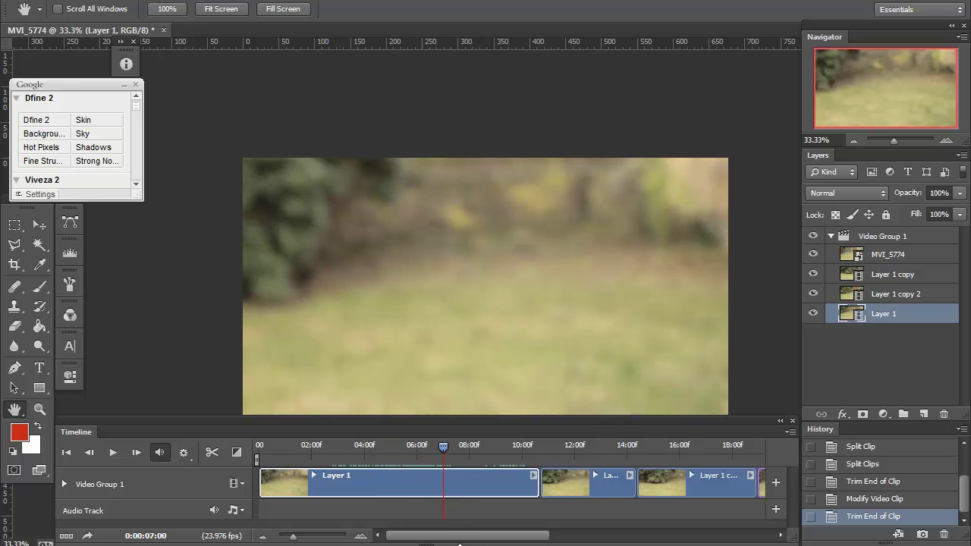
Check which clip options the MVI_5774 clip offers on the timeline, in comparison with the Layer 1 copy clip
{"action": "left_click_drag", "start_coordinate": [469, 537], "coordinate": [579, 537]}
{"action": "left_click", "coordinate": [575, 485]}
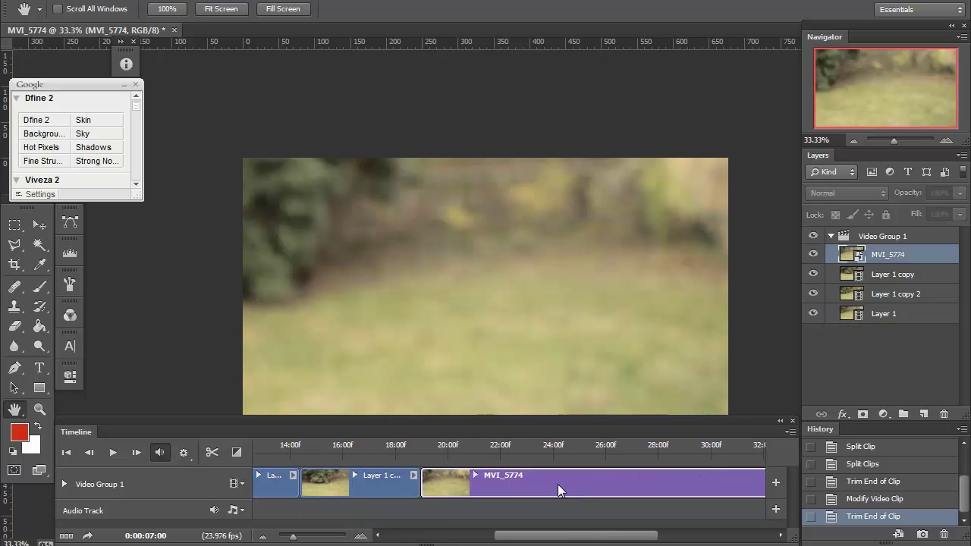
{"action": "right_click", "coordinate": [558, 484]}
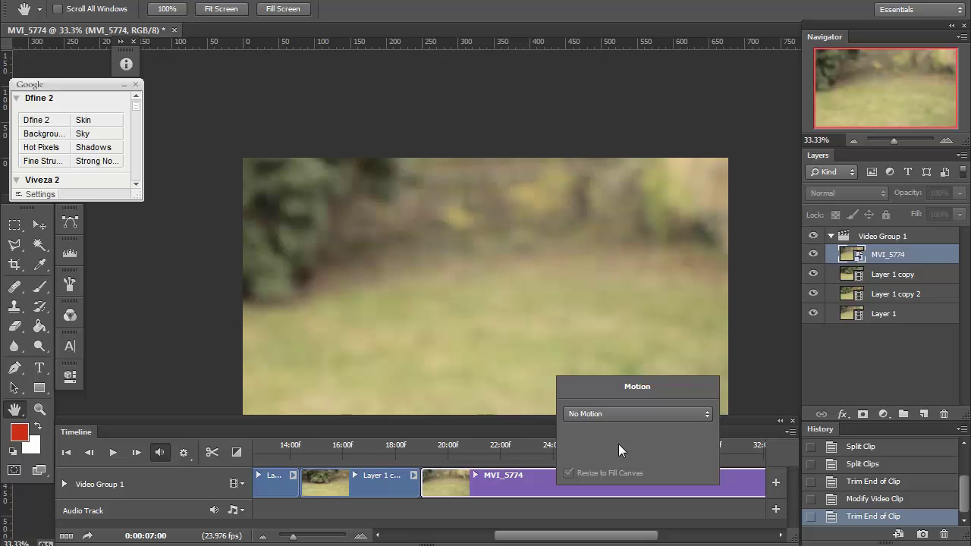
{"action": "left_click", "coordinate": [392, 491]}
{"action": "left_click", "coordinate": [537, 487]}
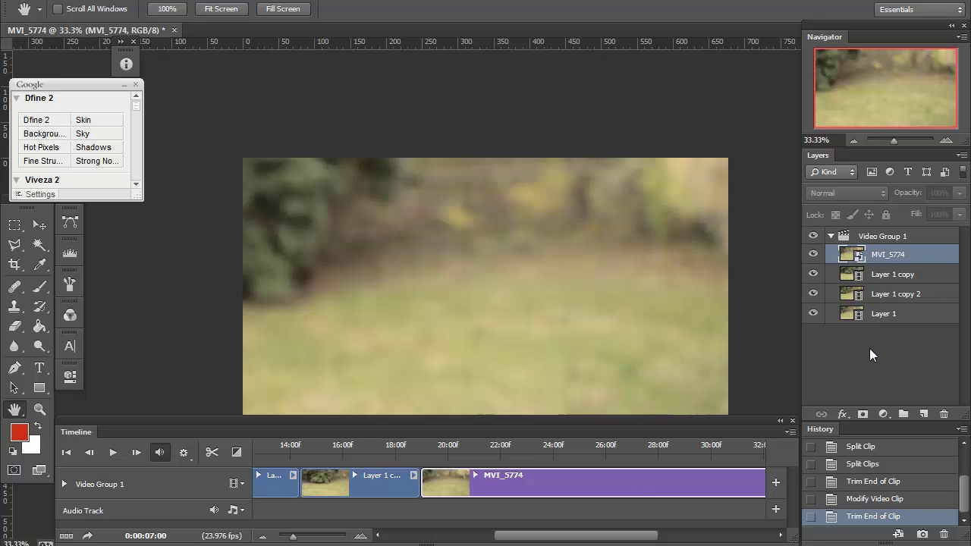
Open the contents of the MVI_5774 smart object for editing from its layer
{"action": "right_click", "coordinate": [910, 260]}
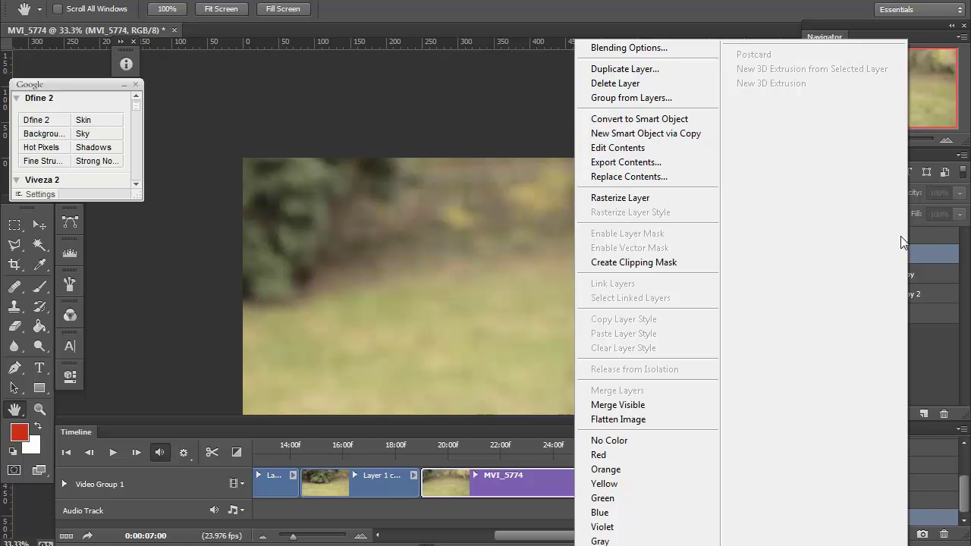
{"action": "left_click", "coordinate": [939, 259]}
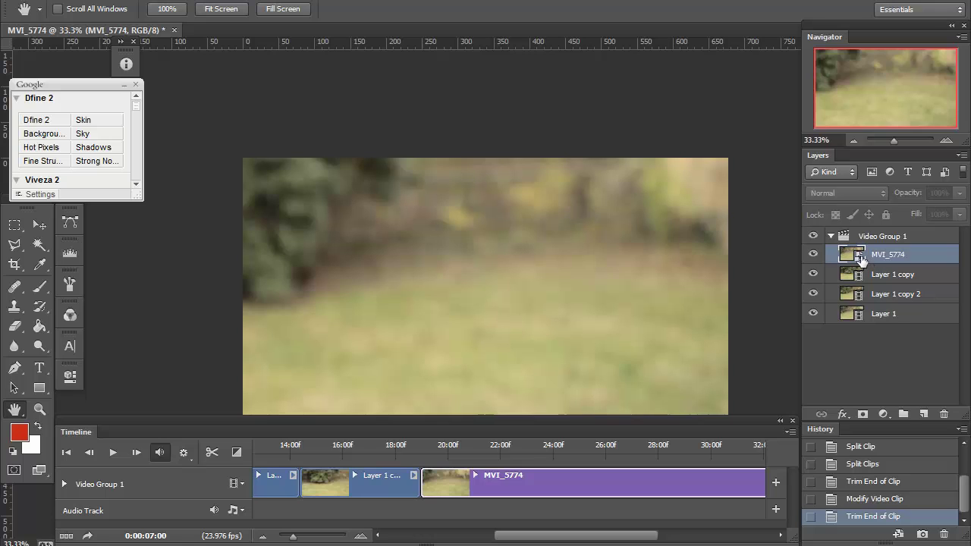
{"action": "double_click", "coordinate": [860, 258]}
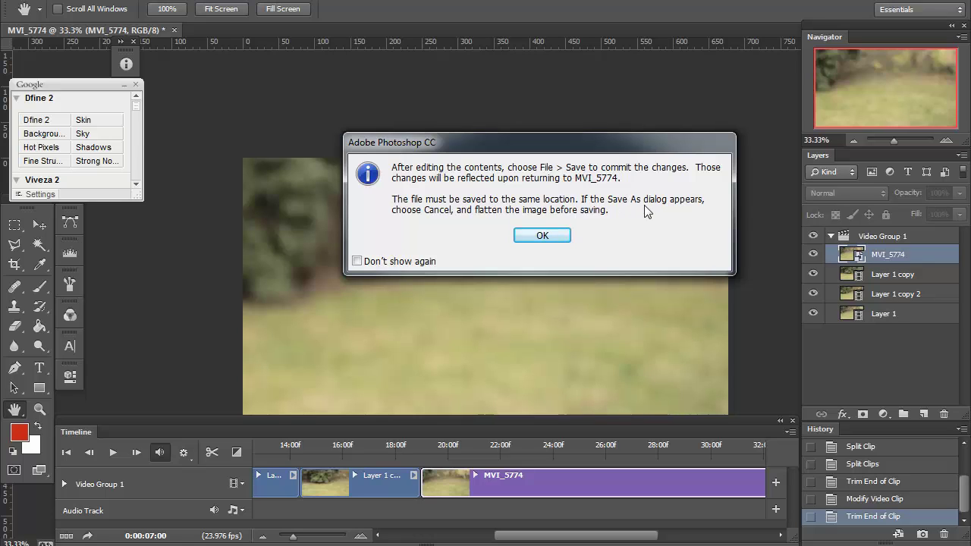
{"action": "left_click", "coordinate": [544, 237]}
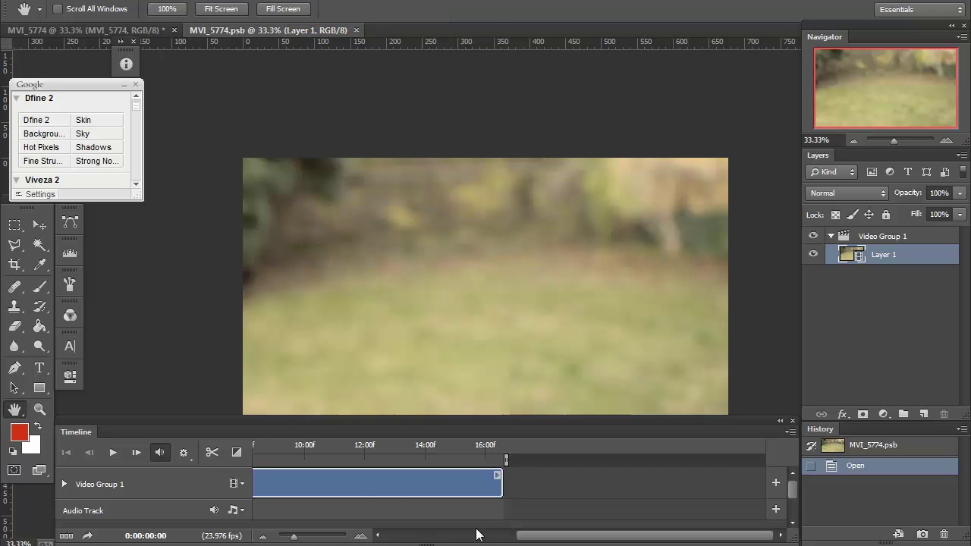
Set the speed of the clip inside MVI_5774.psb to 257.43%, then save and close the smart object's contents
{"action": "right_click", "coordinate": [369, 487]}
{"action": "left_click", "coordinate": [499, 438]}
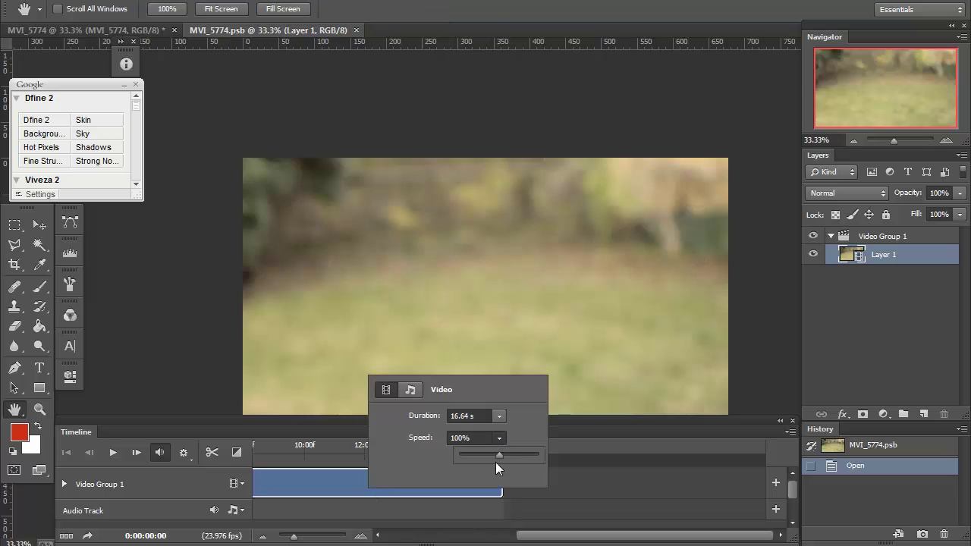
{"action": "left_click", "coordinate": [519, 453]}
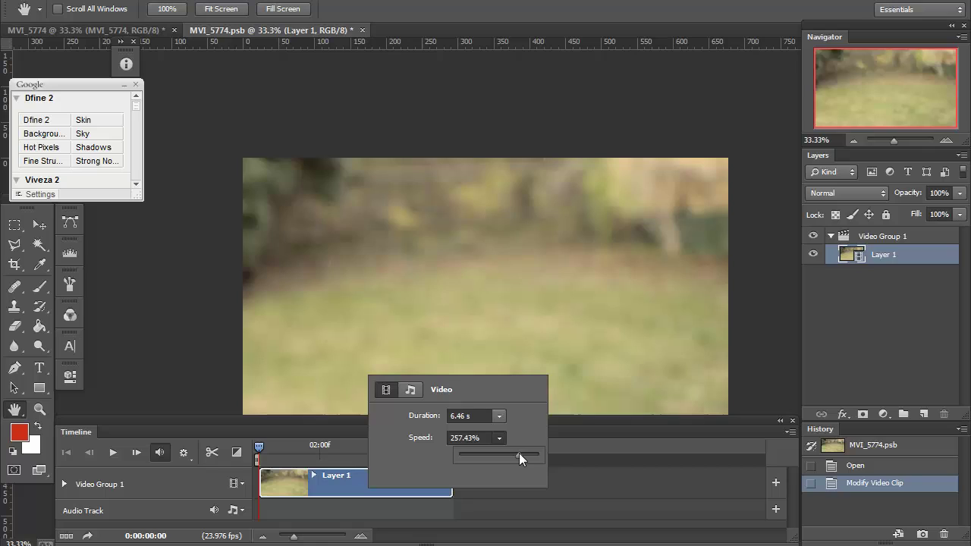
{"action": "left_click", "coordinate": [614, 482]}
{"action": "left_click", "coordinate": [419, 485]}
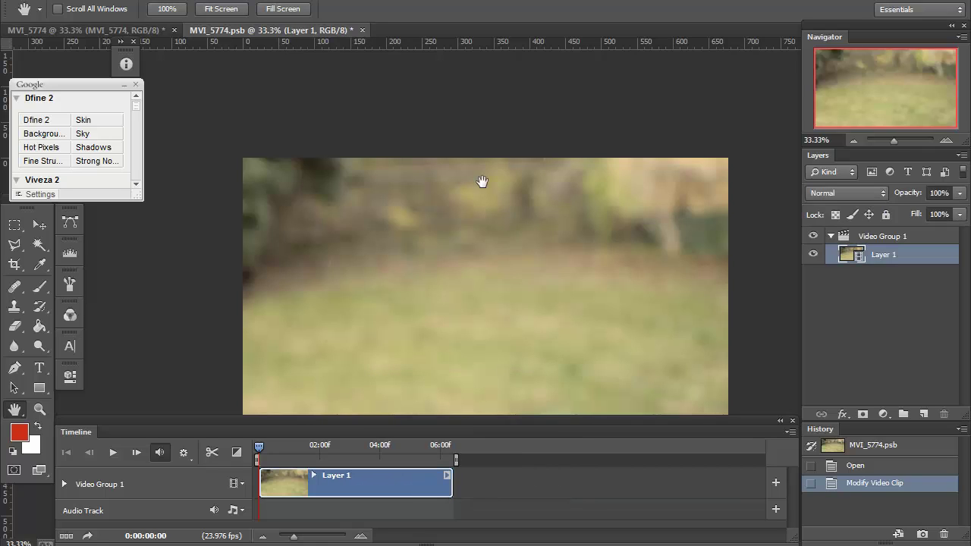
{"action": "key", "text": "ctrl+s"}
{"action": "left_click", "coordinate": [356, 30]}
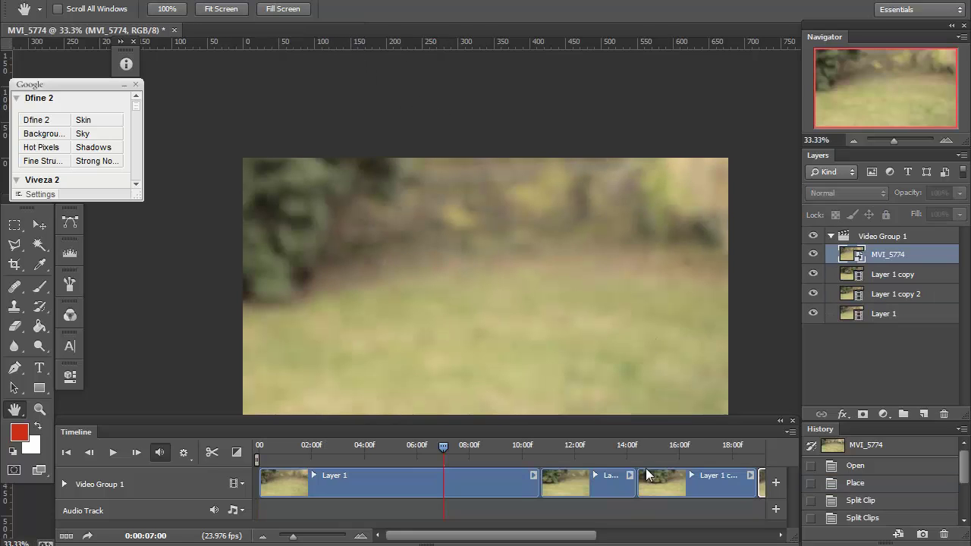
Examine the length and clip options of the updated MVI_5774 clip in the main document
{"action": "left_click_drag", "start_coordinate": [615, 540], "coordinate": [664, 540]}
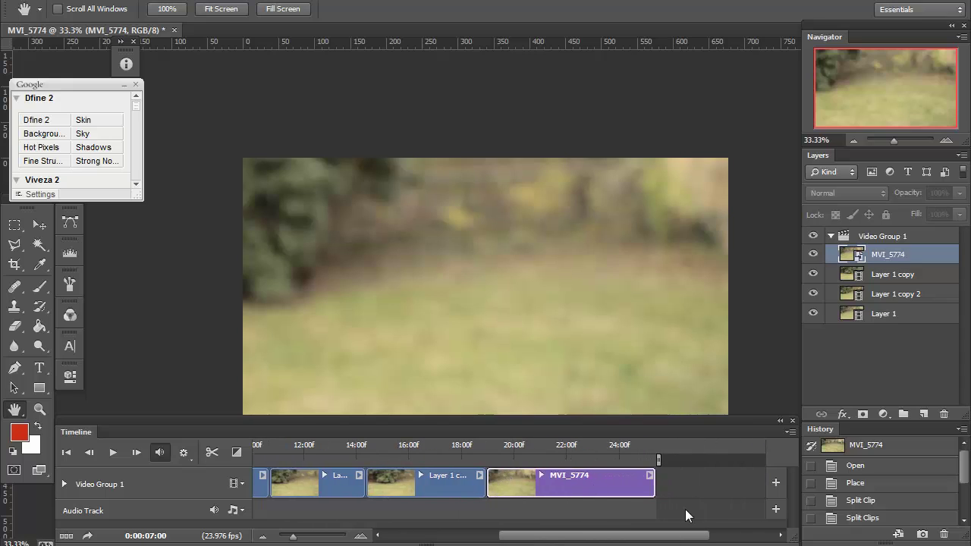
{"action": "right_click", "coordinate": [580, 475]}
{"action": "left_click", "coordinate": [550, 487]}
Try rasterizing the MVI_5774 layer, scrubbing around the start of its clip before undoing the rasterization
{"action": "right_click", "coordinate": [925, 250]}
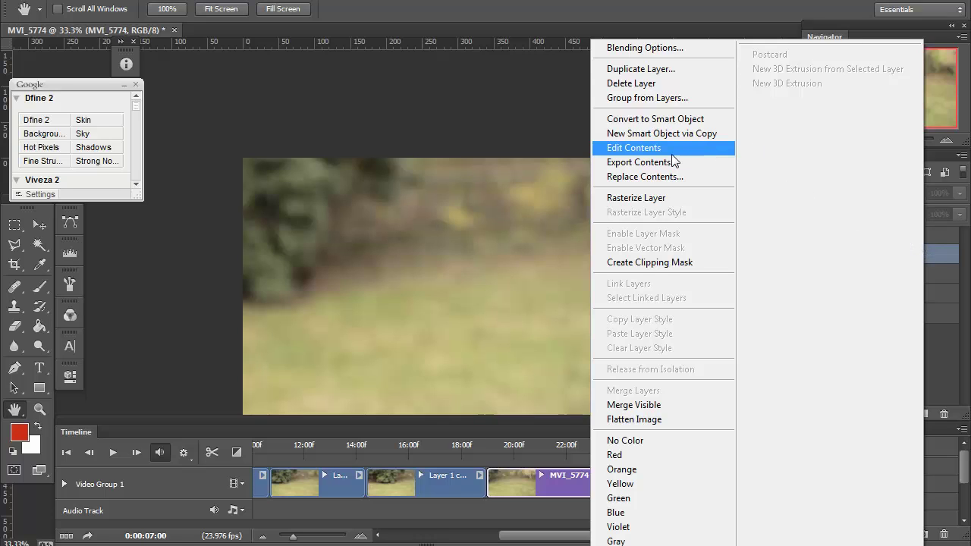
{"action": "left_click", "coordinate": [654, 199]}
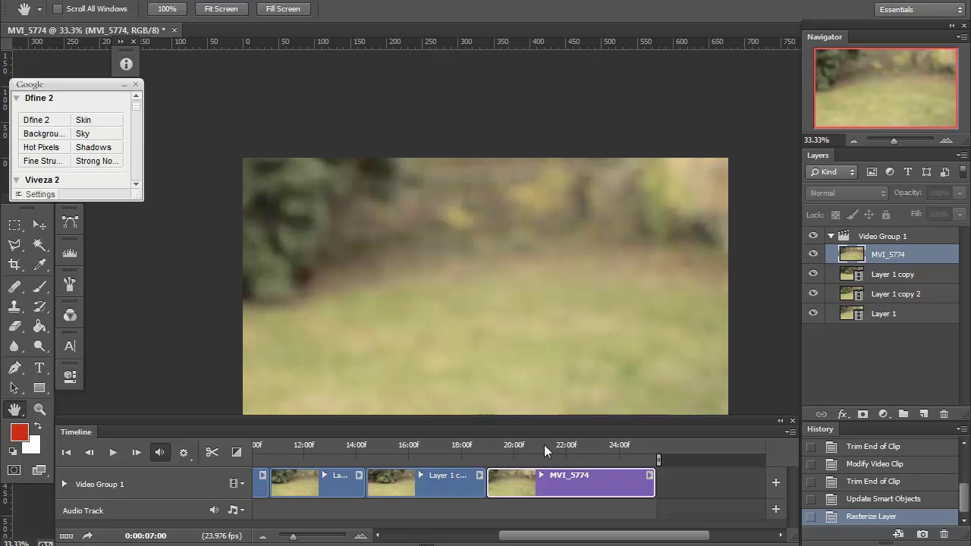
{"action": "left_click", "coordinate": [493, 443]}
{"action": "left_click_drag", "start_coordinate": [493, 450], "coordinate": [460, 457]}
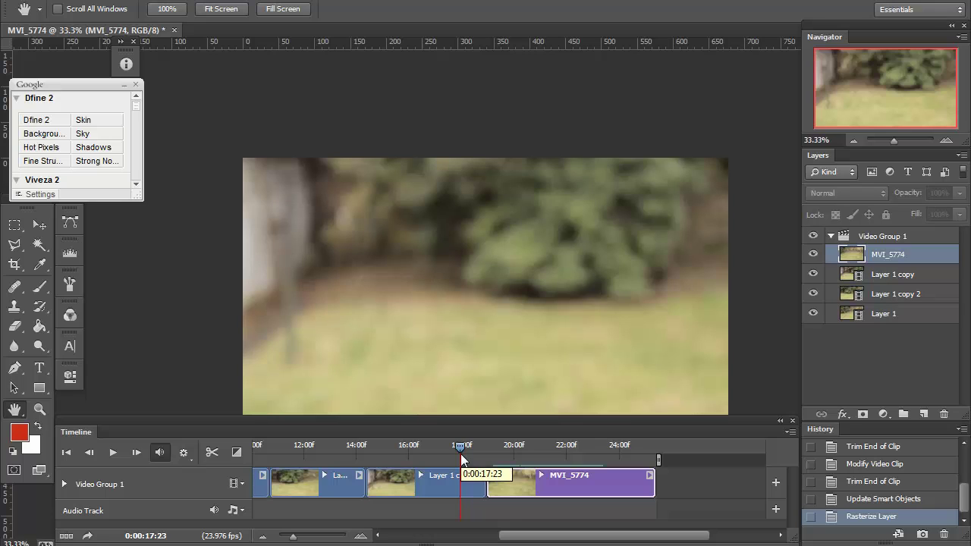
{"action": "left_click_drag", "start_coordinate": [461, 454], "coordinate": [548, 449]}
{"action": "left_click", "coordinate": [482, 444]}
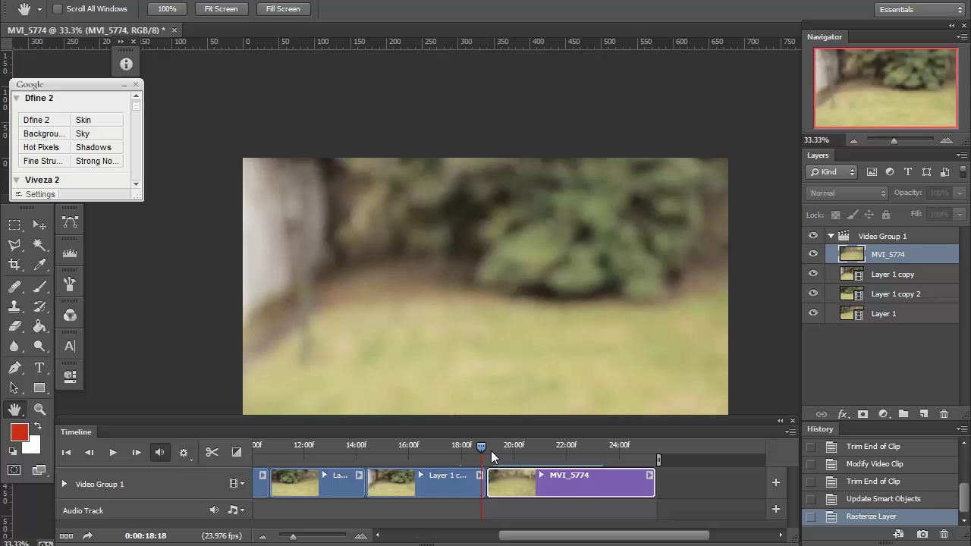
{"action": "key", "text": "ctrl+z"}
Try rasterizing the MVI_5774 layer at 0:00:22:14, scrub back toward the clip's start, and undo the rasterization
{"action": "left_click", "coordinate": [578, 444]}
{"action": "right_click", "coordinate": [571, 480]}
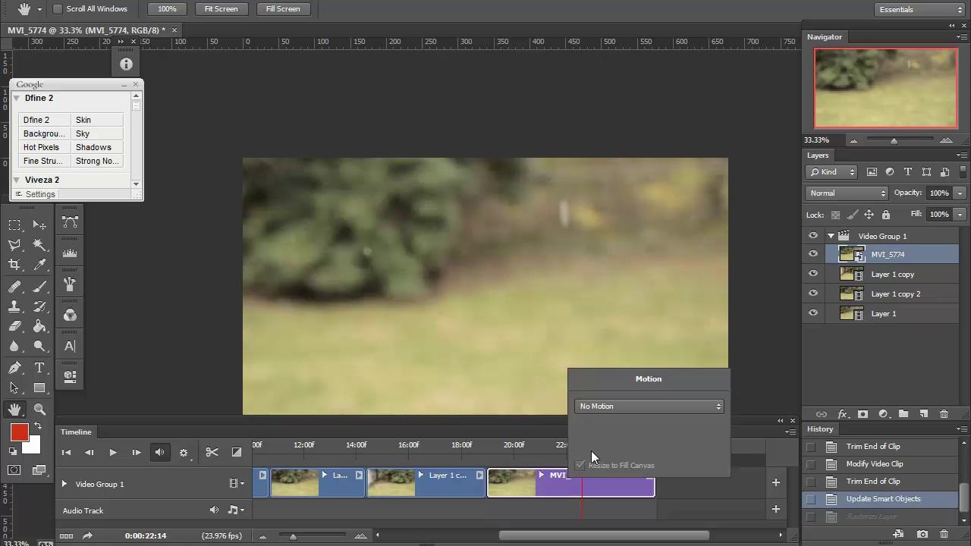
{"action": "right_click", "coordinate": [900, 258]}
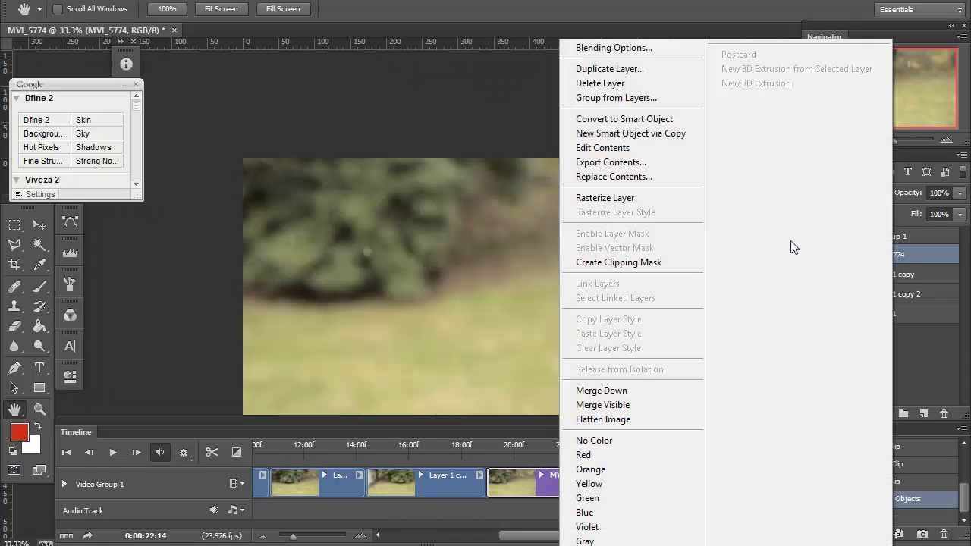
{"action": "left_click", "coordinate": [643, 198]}
{"action": "left_click_drag", "start_coordinate": [585, 446], "coordinate": [503, 451]}
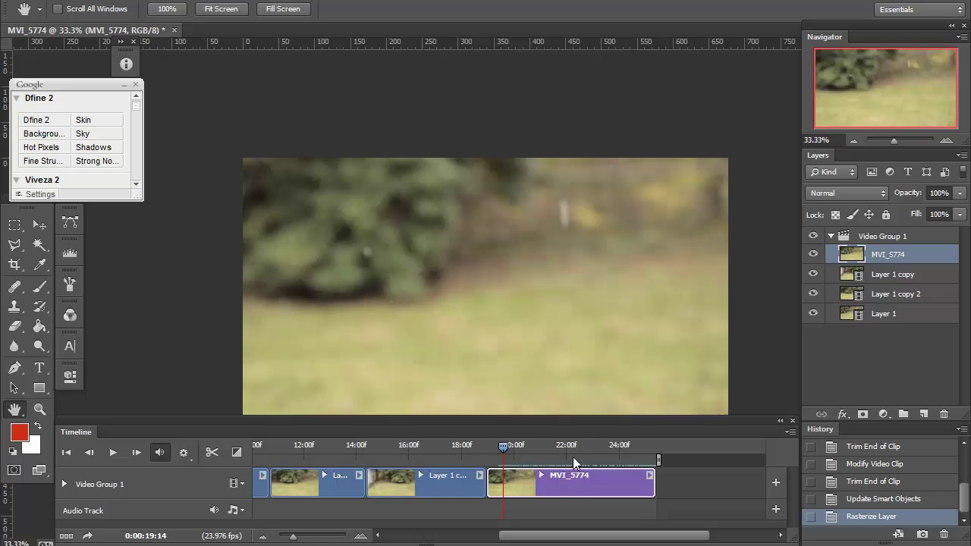
{"action": "key", "text": "ctrl+z"}
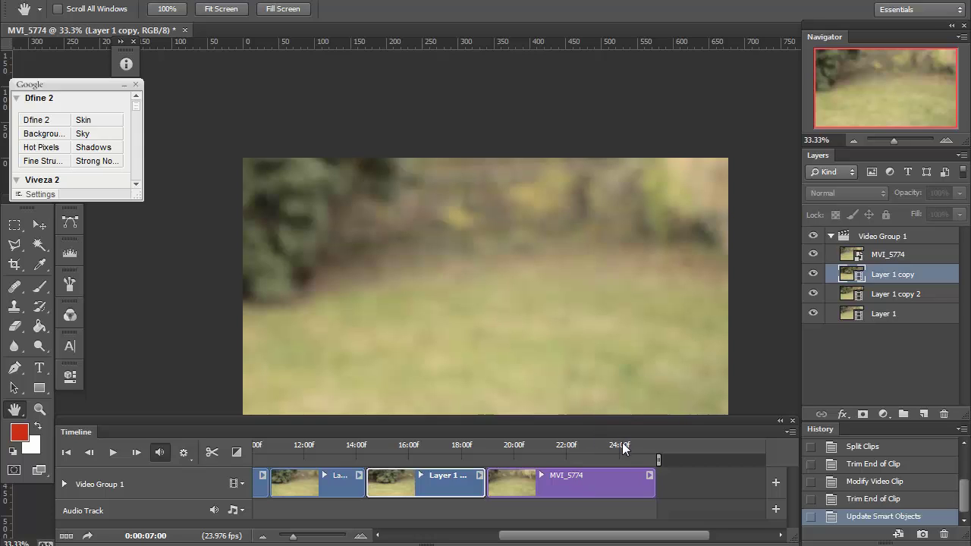
Examine the available timeline transitions, comparing Fade, Cross Fade, Fade With Black and Fade With Color and their settings
{"action": "left_click", "coordinate": [237, 456]}
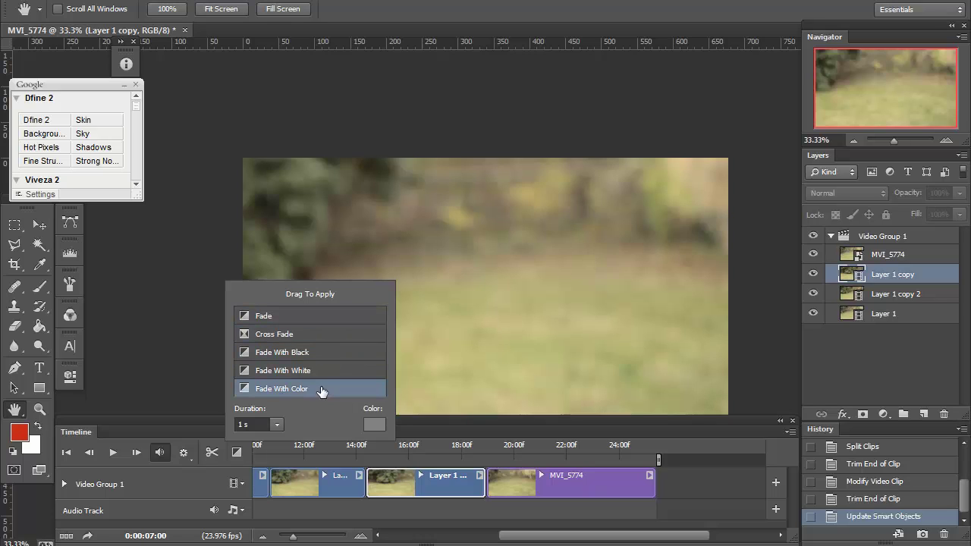
{"action": "left_click", "coordinate": [197, 428]}
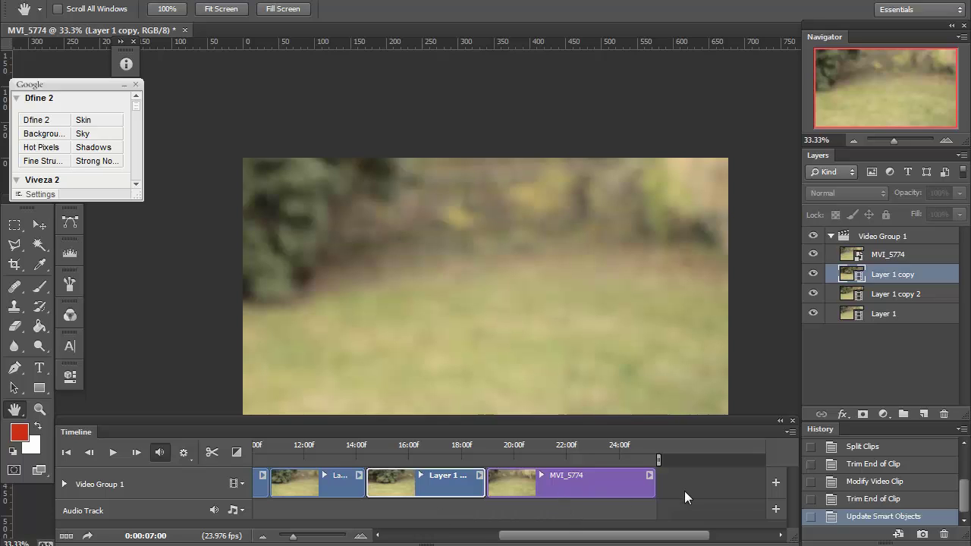
{"action": "left_click", "coordinate": [236, 452]}
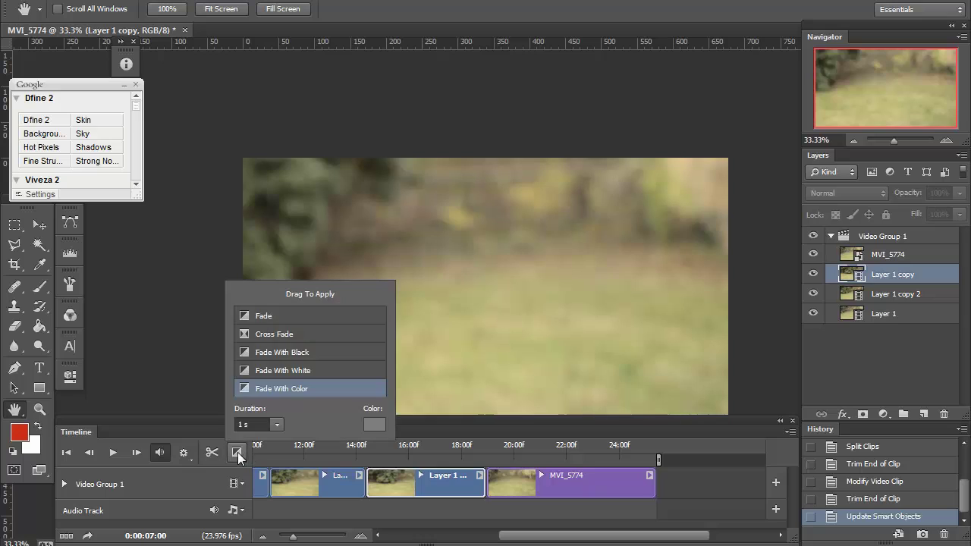
{"action": "left_click", "coordinate": [300, 325]}
{"action": "left_click", "coordinate": [308, 334]}
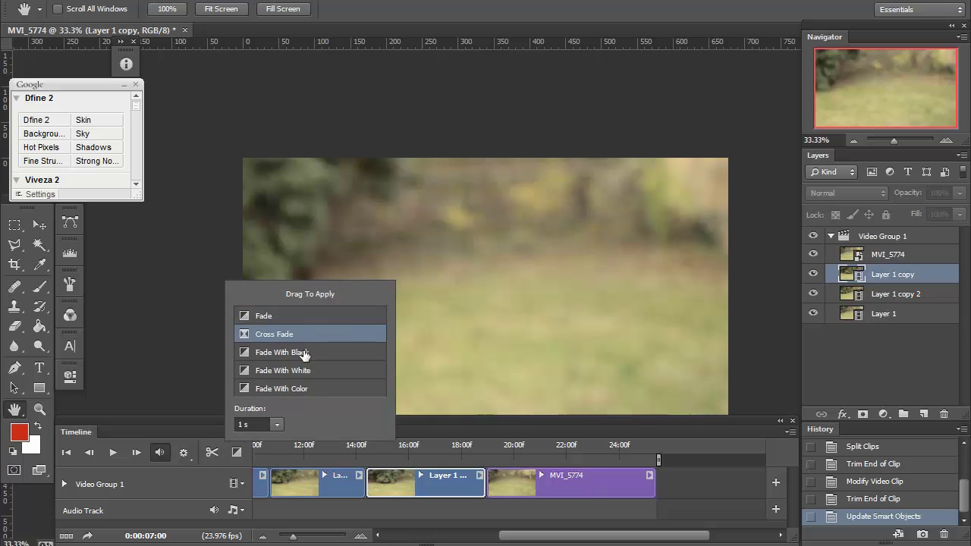
{"action": "left_click", "coordinate": [305, 353]}
{"action": "left_click", "coordinate": [304, 389]}
{"action": "left_click", "coordinate": [304, 320]}
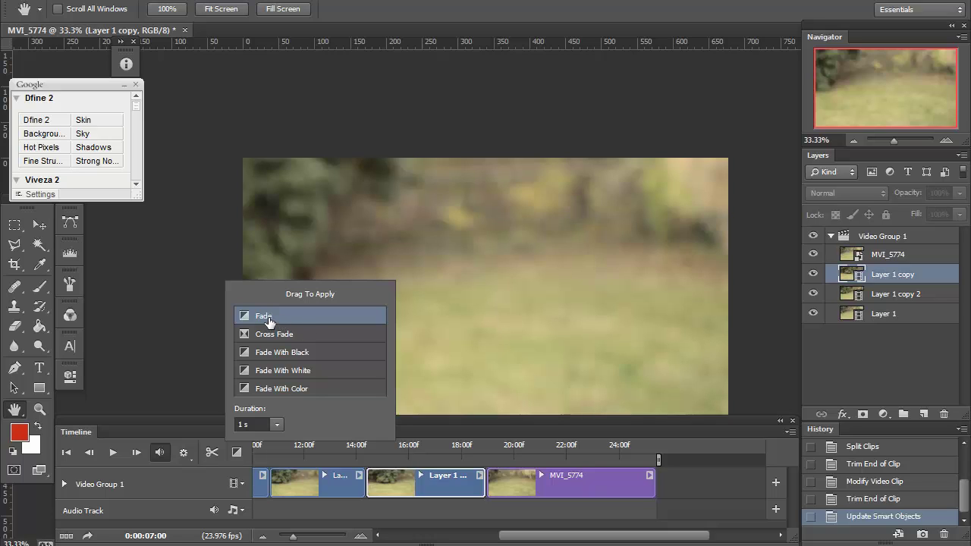
Add a 1 s Cross Fade transition between the Layer 1 copy and MVI_5774 clips and scrub to just before it
{"action": "left_click_drag", "start_coordinate": [268, 321], "coordinate": [486, 490]}
{"action": "left_click_drag", "start_coordinate": [487, 490], "coordinate": [507, 490]}
{"action": "left_click_drag", "start_coordinate": [506, 489], "coordinate": [494, 495]}
{"action": "left_click_drag", "start_coordinate": [495, 496], "coordinate": [446, 398]}
{"action": "mouse_move", "coordinate": [331, 337]}
{"action": "left_mouse_down"}
{"action": "mouse_move", "coordinate": [428, 369]}
{"action": "mouse_move", "coordinate": [499, 486]}
{"action": "mouse_move", "coordinate": [489, 491]}
{"action": "left_mouse_up"}
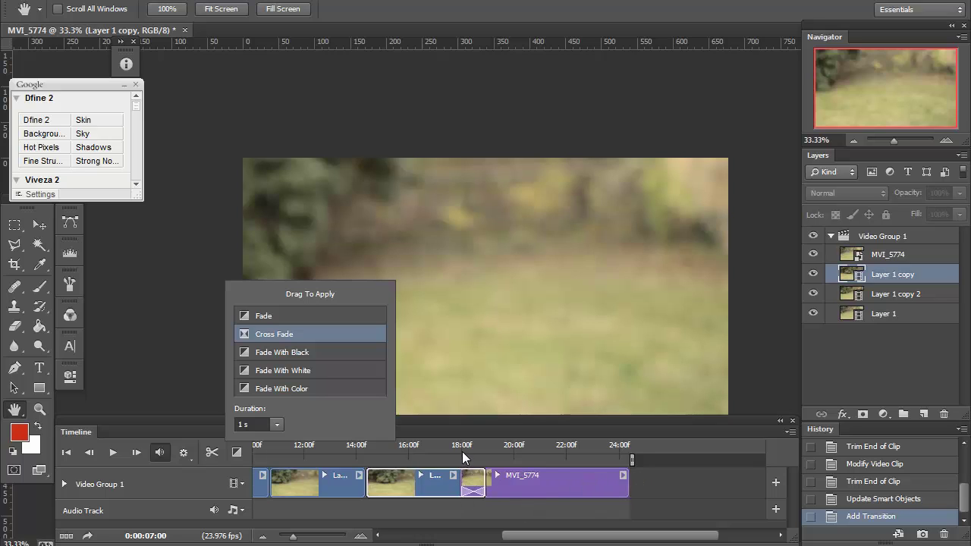
{"action": "mouse_move", "coordinate": [456, 451]}
{"action": "left_mouse_down"}
{"action": "mouse_move", "coordinate": [506, 465]}
{"action": "mouse_move", "coordinate": [447, 464]}
{"action": "left_mouse_up"}
Try a muted red (8b6b6b) as the color for the Fade With Color transition, then cancel the color change
{"action": "left_click", "coordinate": [236, 453]}
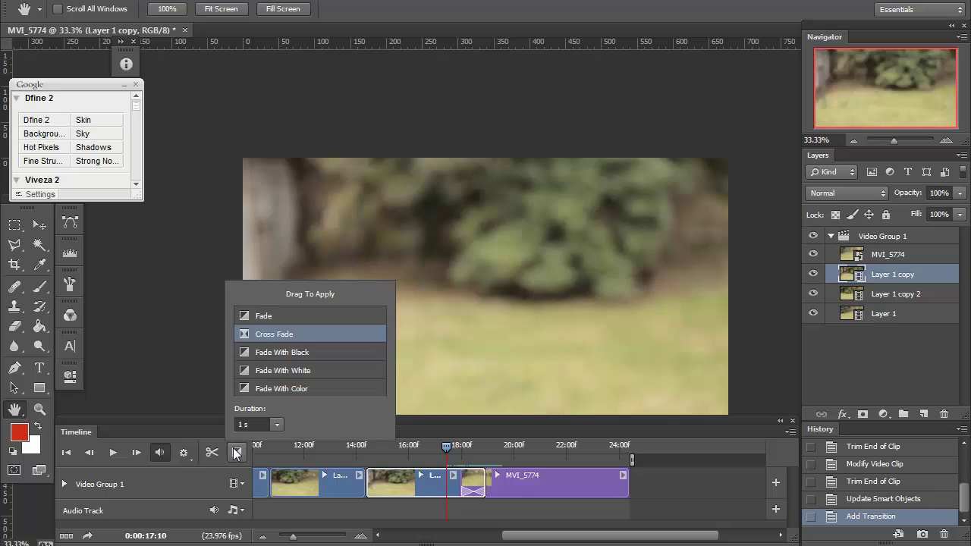
{"action": "left_click", "coordinate": [303, 390]}
{"action": "left_click", "coordinate": [374, 425]}
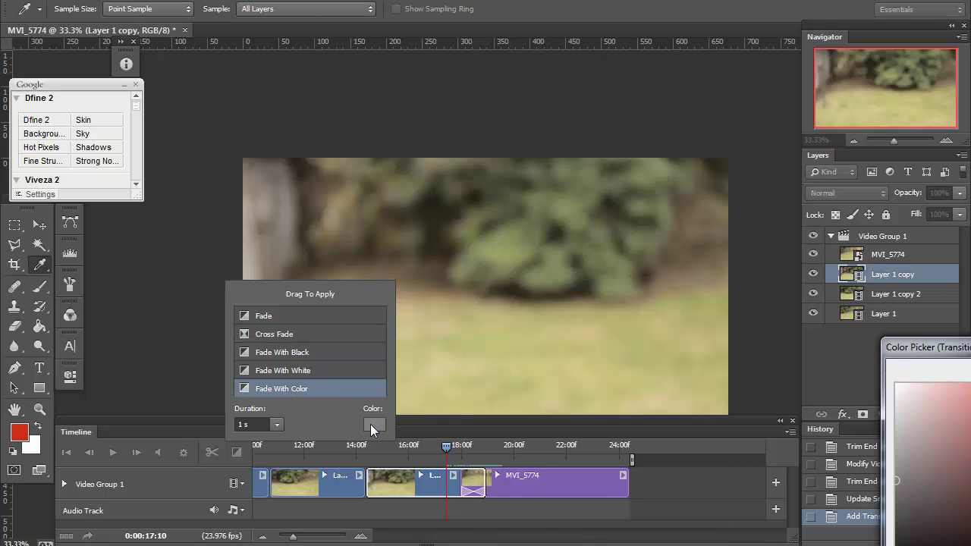
{"action": "left_click_drag", "start_coordinate": [930, 351], "coordinate": [522, 193]}
{"action": "left_click_drag", "start_coordinate": [607, 319], "coordinate": [532, 312]}
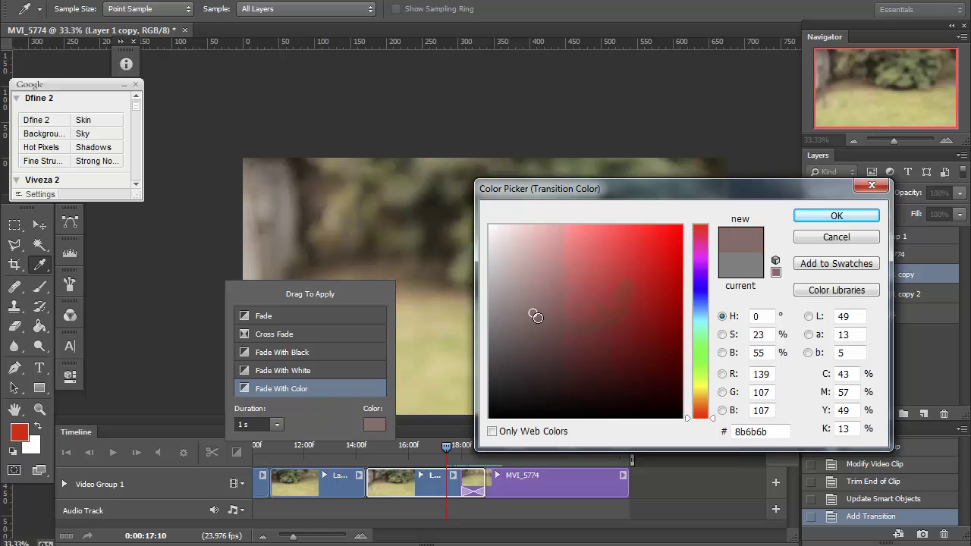
{"action": "left_click", "coordinate": [835, 237]}
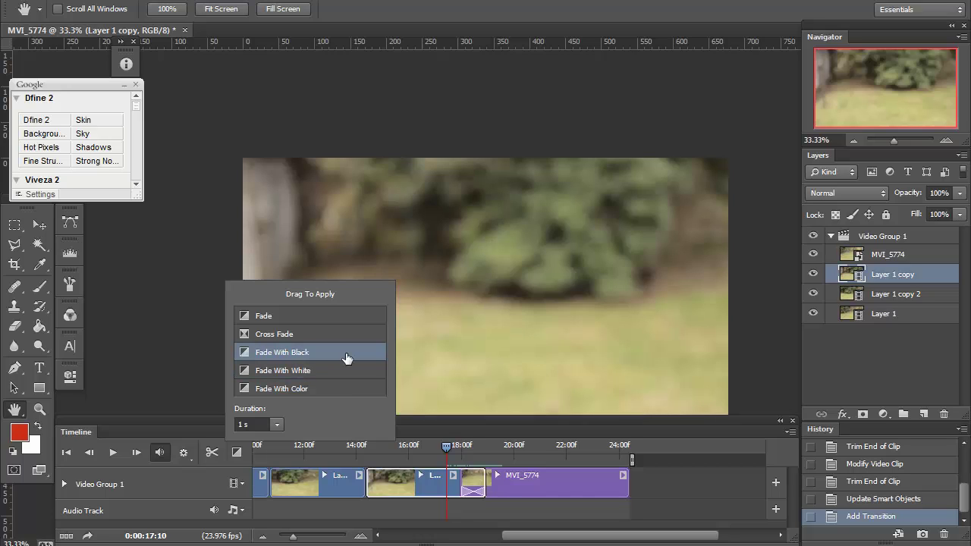
Close the transition options and revert the document to its Update Smart Objects history state, removing the cross fade
{"action": "left_click", "coordinate": [555, 432]}
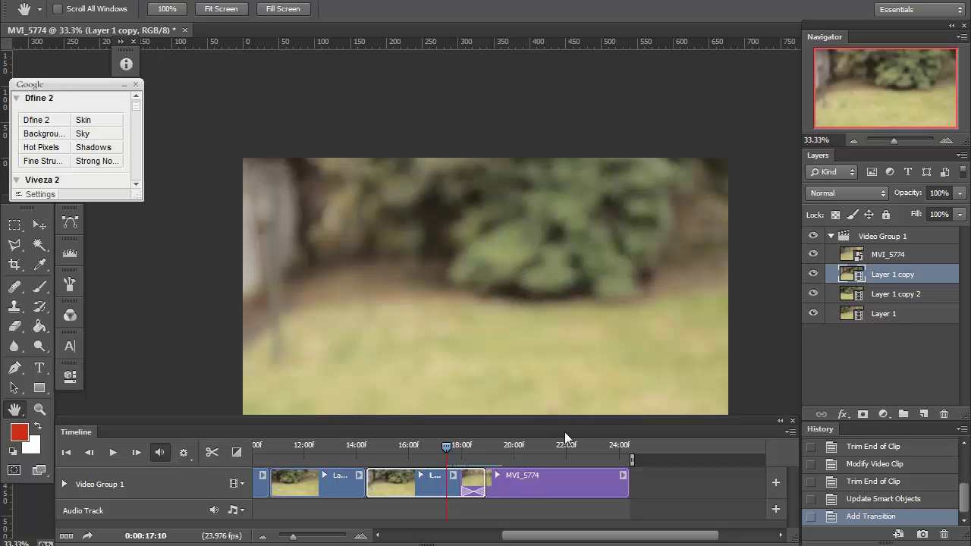
{"action": "left_click", "coordinate": [869, 500]}
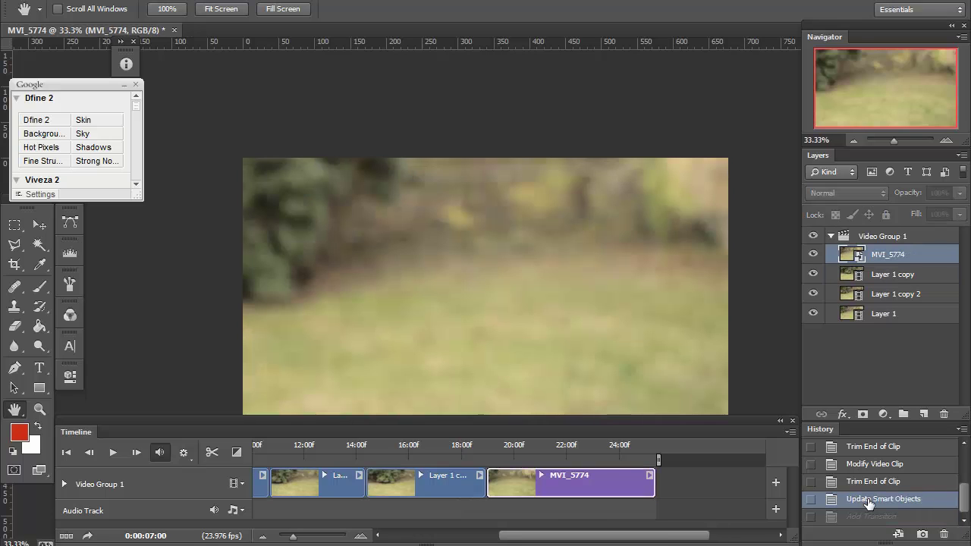
Add a Curves adjustment layer to the Layer 1 copy clip
{"action": "left_click", "coordinate": [429, 485]}
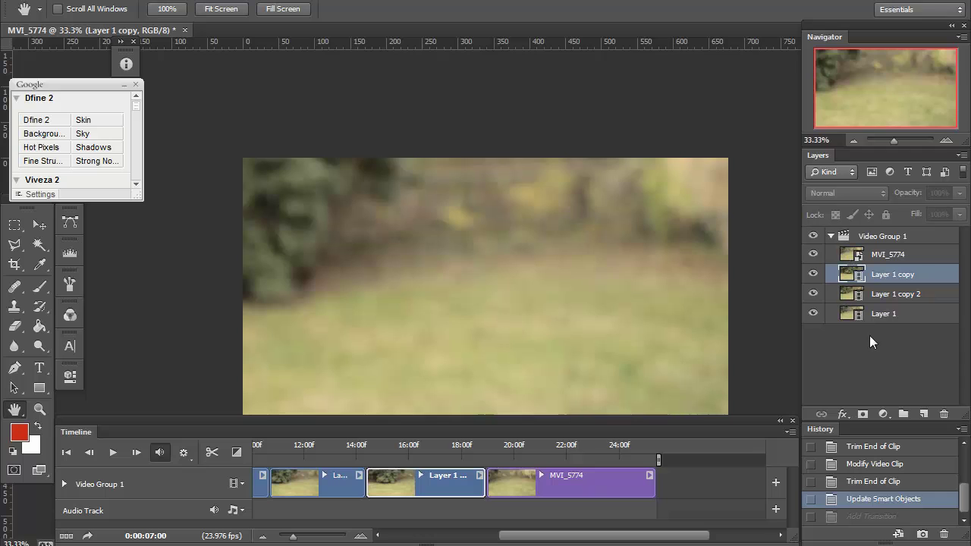
{"action": "left_click", "coordinate": [884, 413]}
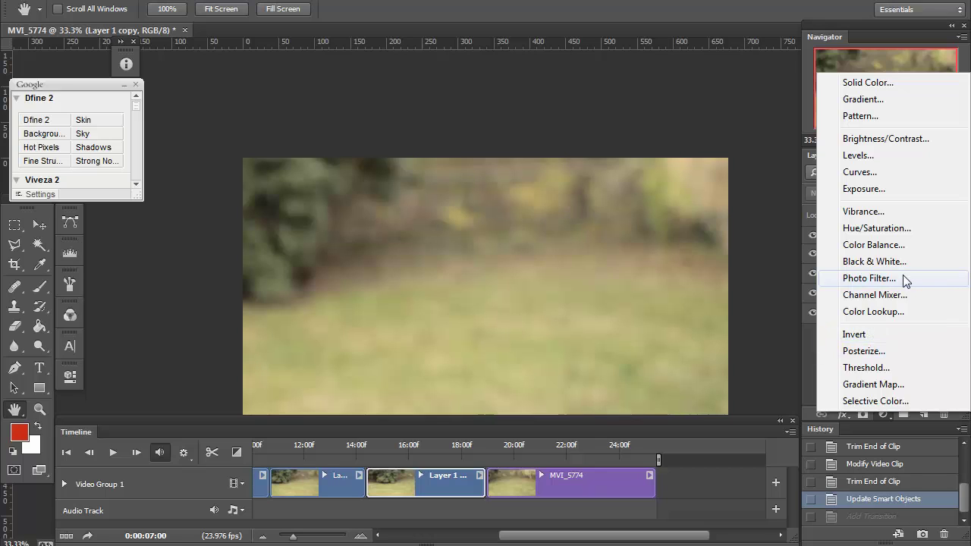
{"action": "left_click", "coordinate": [873, 174]}
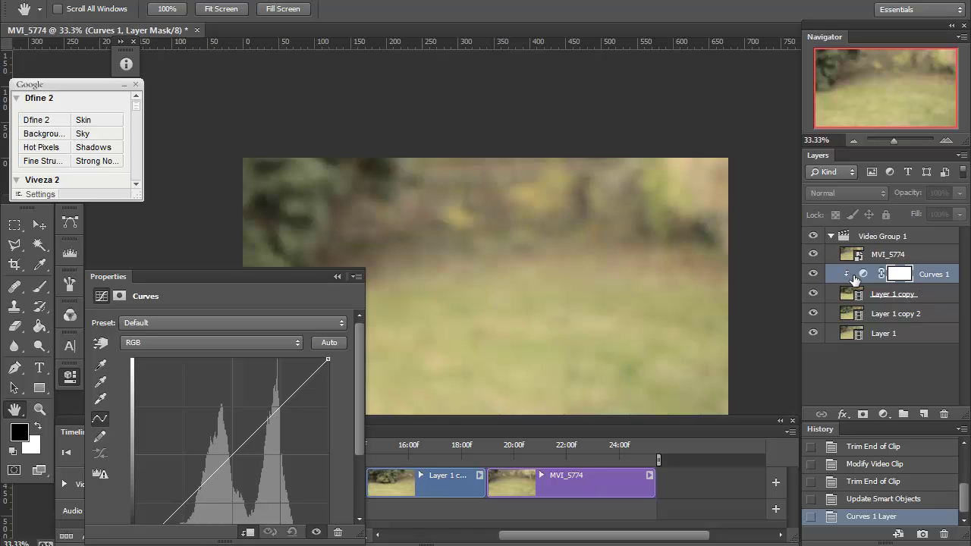
Release and re-create the Curves 1 layer's clipping mask on Layer 1 copy twice, leaving it clipped
{"action": "left_click_drag", "start_coordinate": [855, 279], "coordinate": [917, 291]}
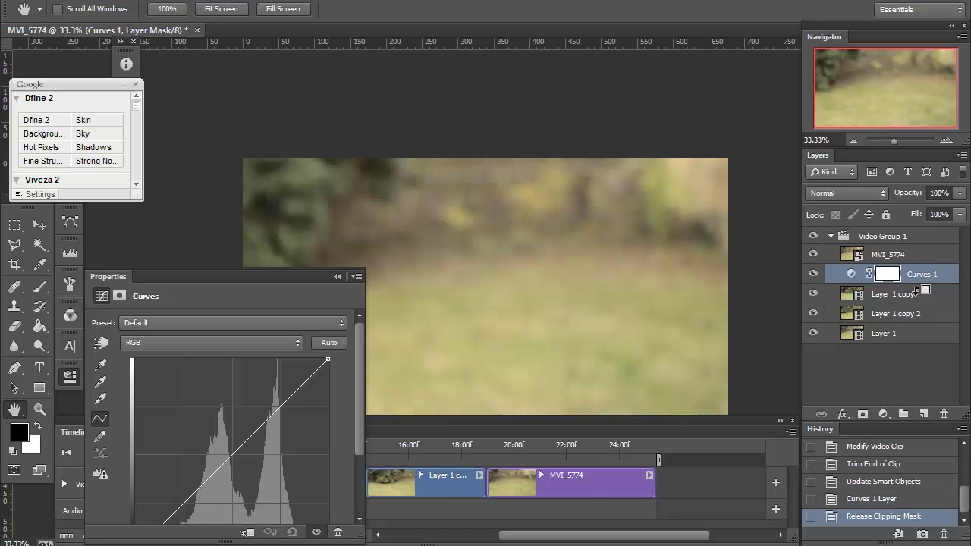
{"action": "left_click", "coordinate": [916, 290], "text": "alt"}
{"action": "left_click", "coordinate": [916, 290], "text": "alt"}
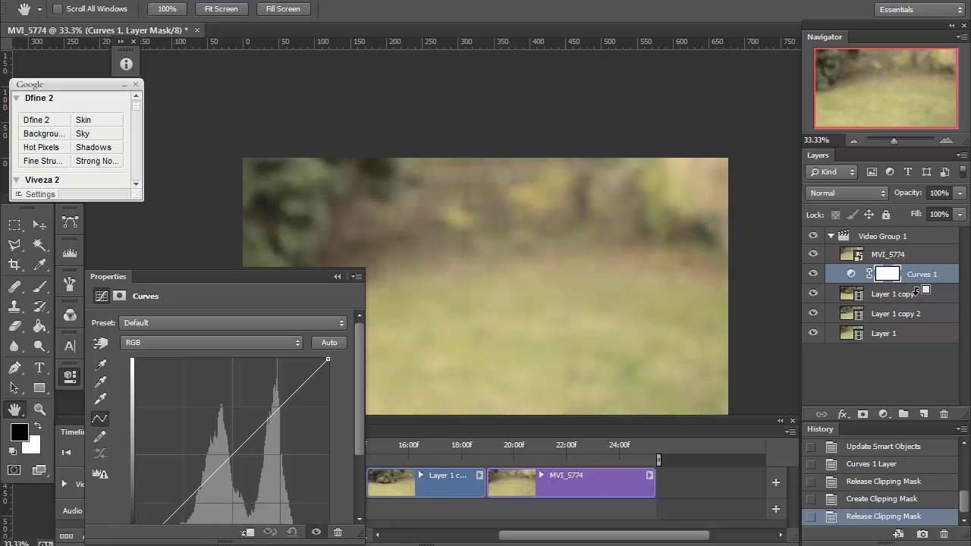
{"action": "left_click", "coordinate": [916, 290], "text": "alt"}
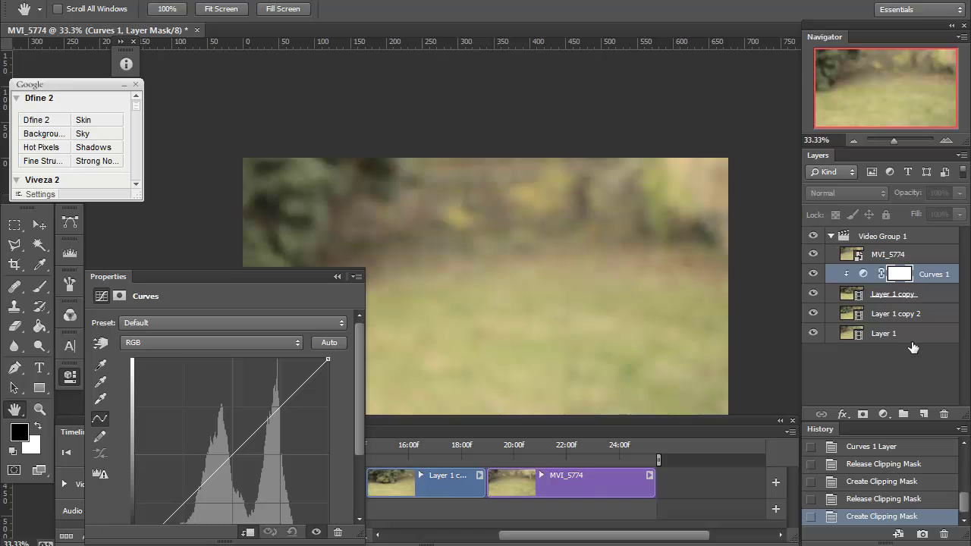
Raise the shadows of the Curves 1 curve to brighten Layer 1 copy, and preview the clip at 0:00:17:03
{"action": "left_click", "coordinate": [947, 278]}
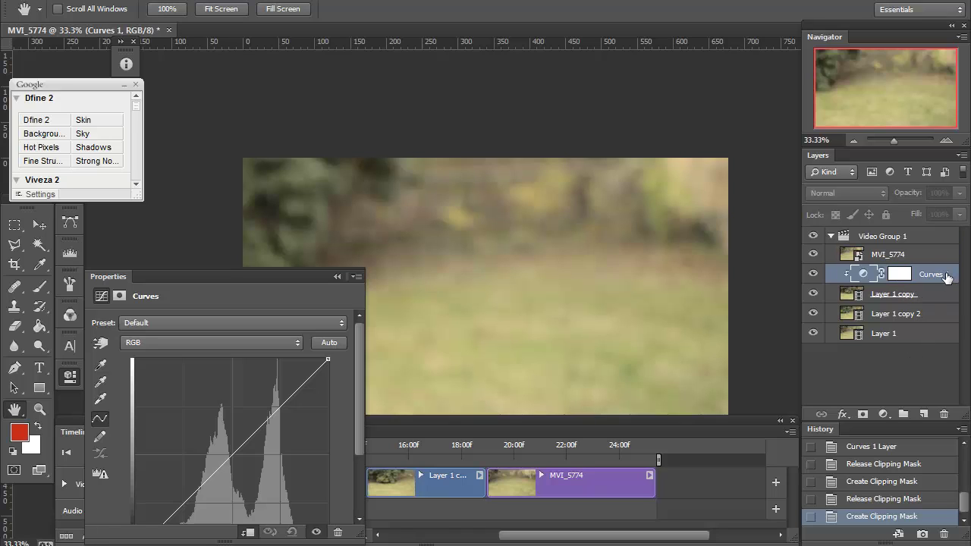
{"action": "left_click_drag", "start_coordinate": [182, 505], "coordinate": [175, 472]}
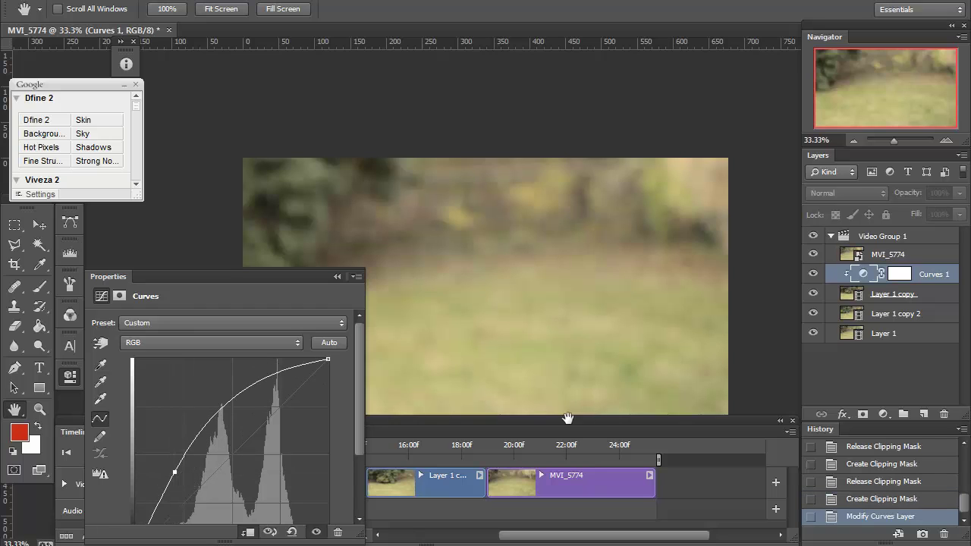
{"action": "left_click", "coordinate": [937, 298]}
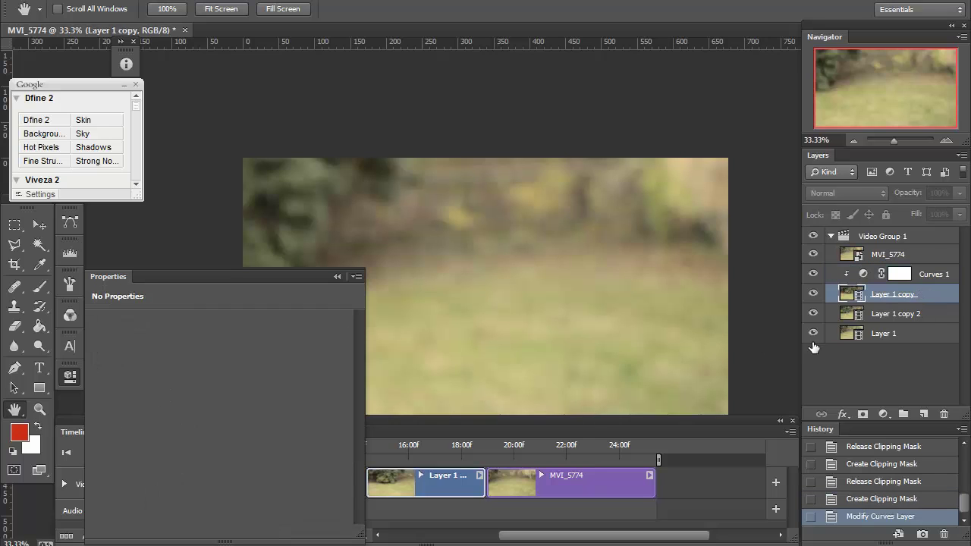
{"action": "left_click", "coordinate": [444, 449]}
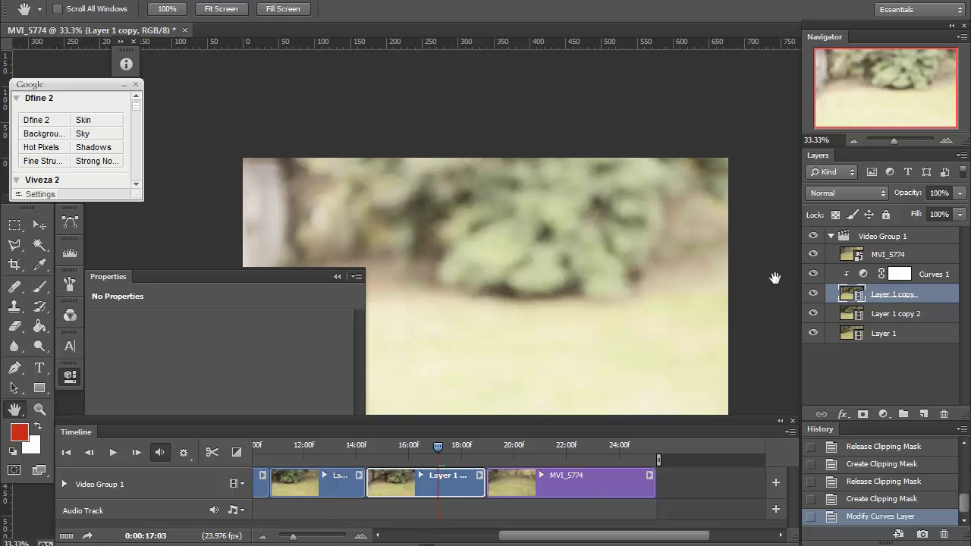
Reshape the Curves 1 curve with raised highlights and lowered shadows for strong contrast, then close its settings
{"action": "left_click", "coordinate": [932, 275]}
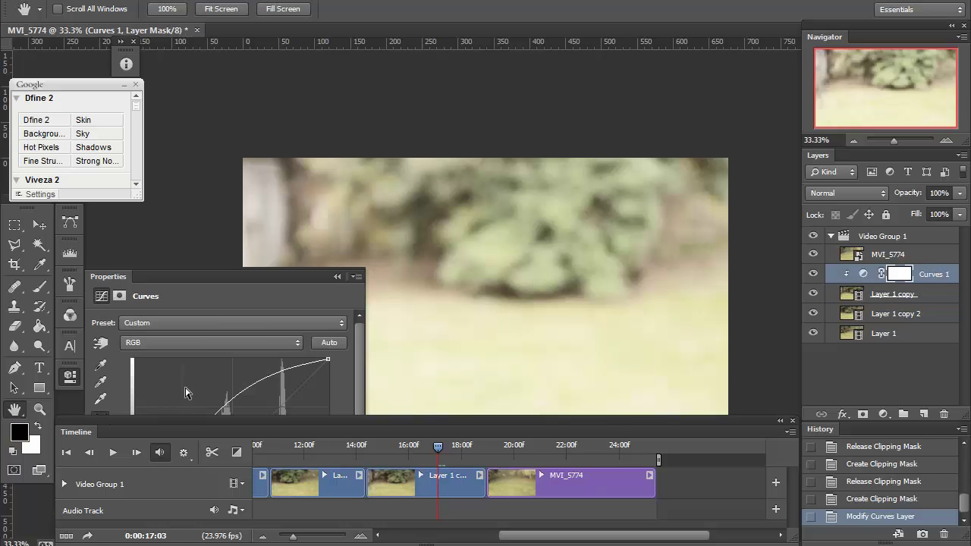
{"action": "left_click", "coordinate": [182, 300]}
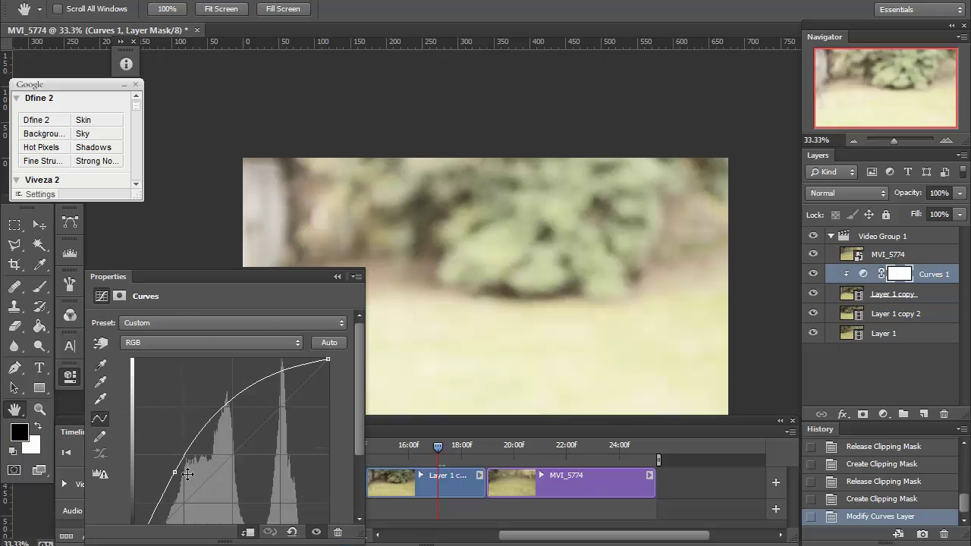
{"action": "left_click_drag", "start_coordinate": [187, 474], "coordinate": [217, 440]}
{"action": "left_click_drag", "start_coordinate": [168, 479], "coordinate": [157, 501]}
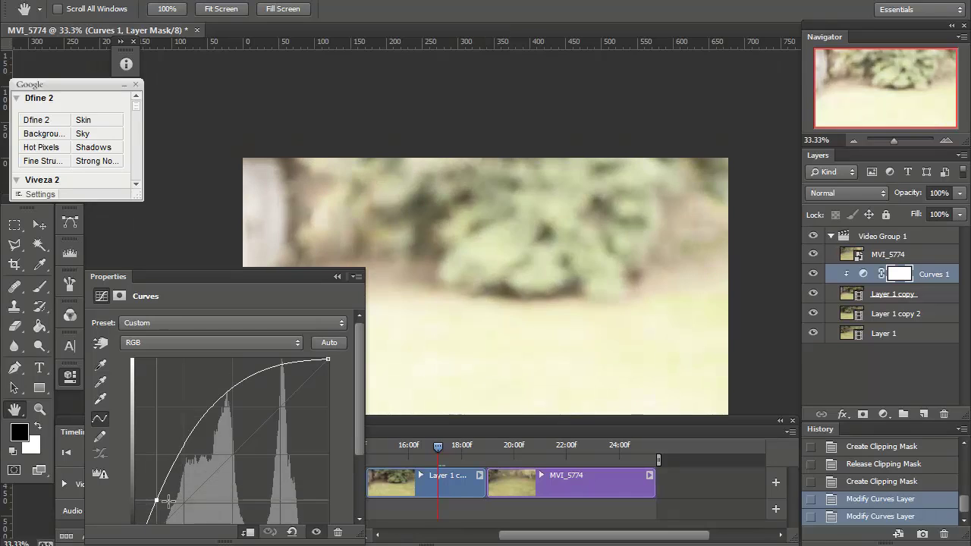
{"action": "left_click_drag", "start_coordinate": [248, 406], "coordinate": [227, 388]}
{"action": "left_click_drag", "start_coordinate": [158, 503], "coordinate": [190, 505]}
{"action": "left_click", "coordinate": [70, 379]}
Delete the Curves 1 adjustment layer from Video Group 1
{"action": "left_click", "coordinate": [934, 278]}
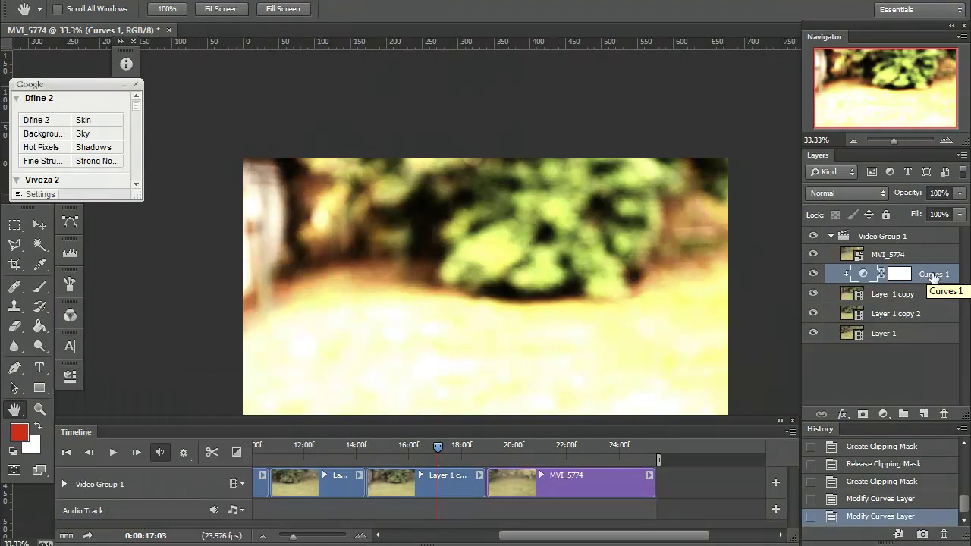
{"action": "left_click_drag", "start_coordinate": [934, 278], "coordinate": [944, 415]}
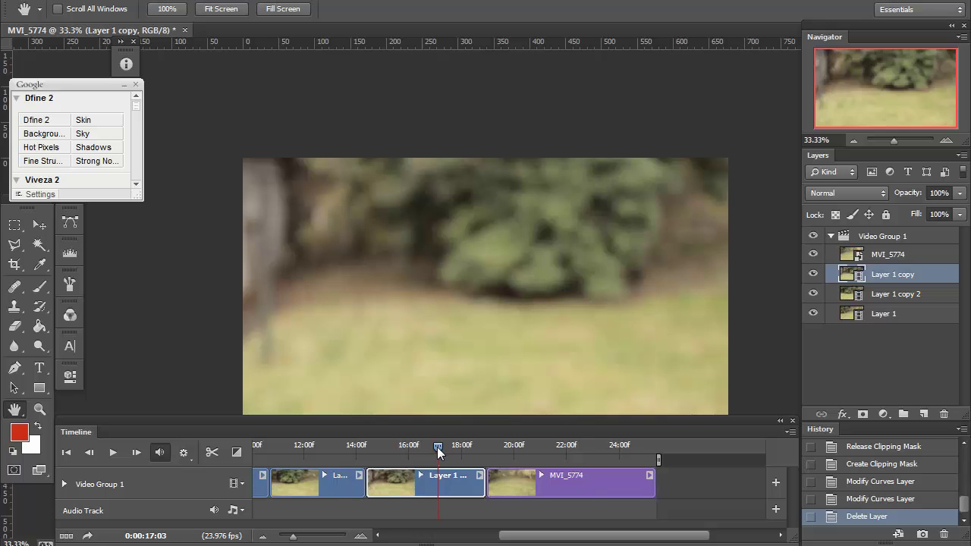
Apply a Gaussian Blur with a 129.1-pixel radius to Layer 1 copy at 0:00:17:02
{"action": "mouse_move", "coordinate": [437, 447]}
{"action": "left_mouse_down"}
{"action": "mouse_move", "coordinate": [415, 447]}
{"action": "mouse_move", "coordinate": [437, 446]}
{"action": "left_mouse_up"}
{"action": "key", "text": "alt+s"}
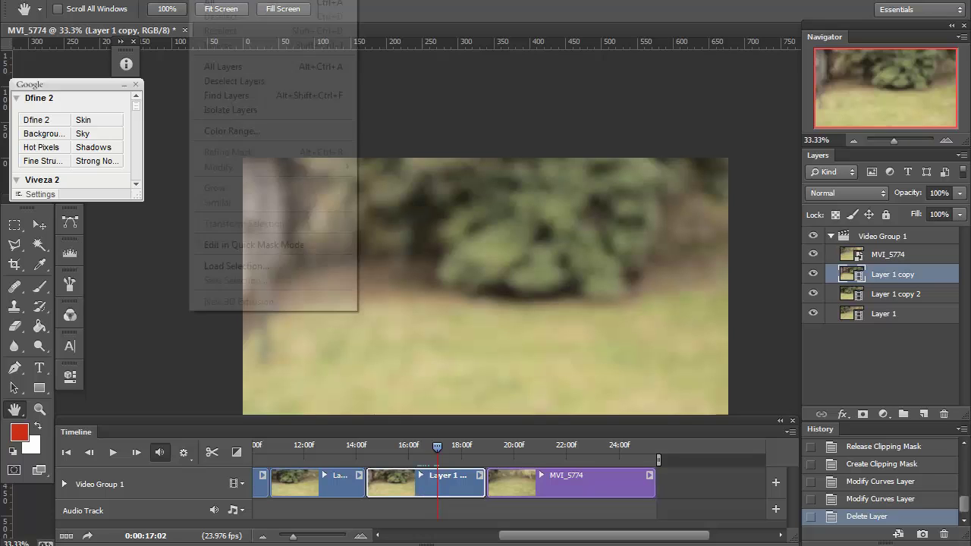
{"action": "key", "text": "Right"}
{"action": "mouse_move", "coordinate": [308, 162]}
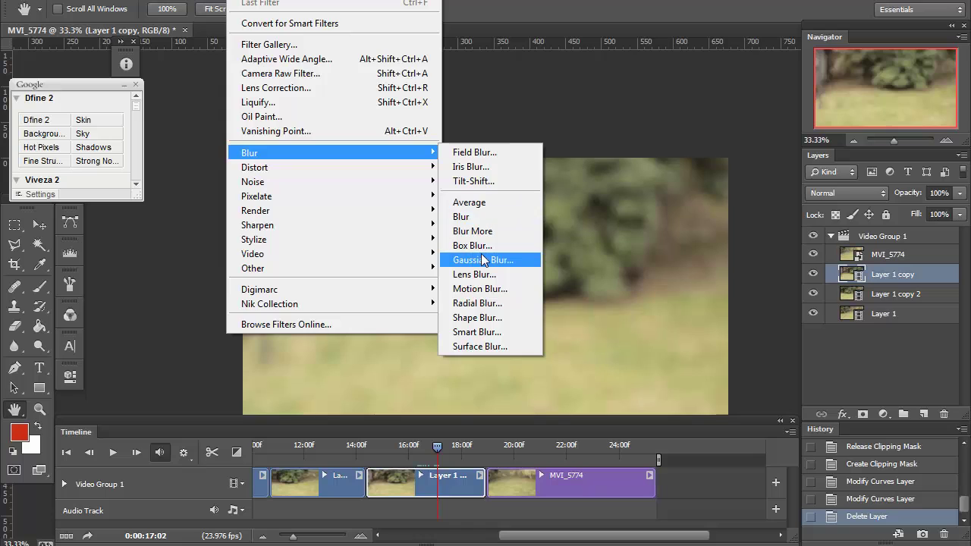
{"action": "left_click", "coordinate": [483, 260]}
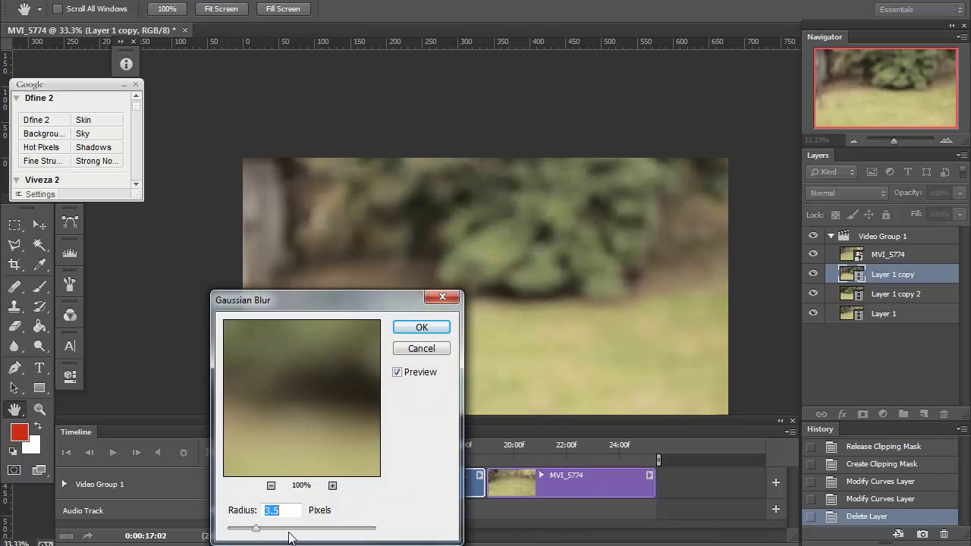
{"action": "left_click", "coordinate": [331, 528]}
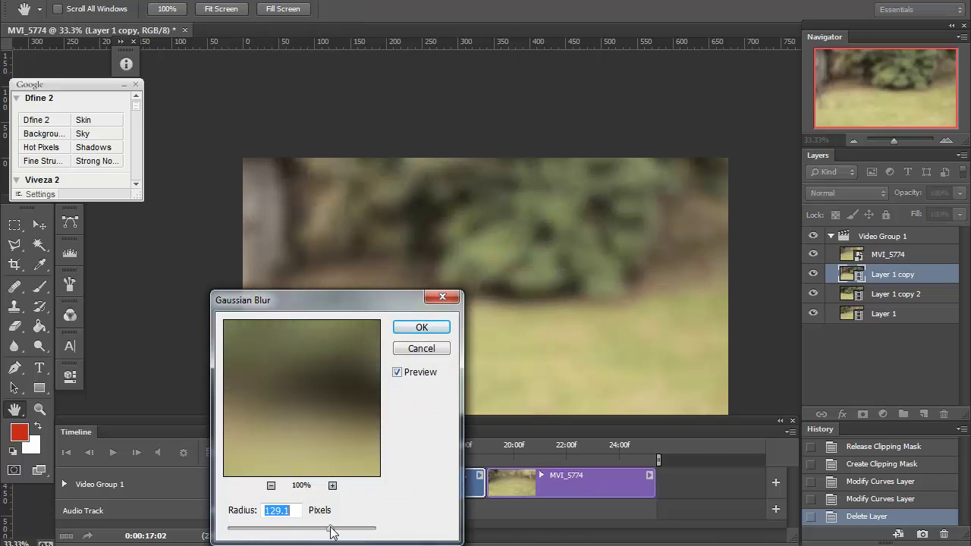
{"action": "left_click", "coordinate": [434, 333]}
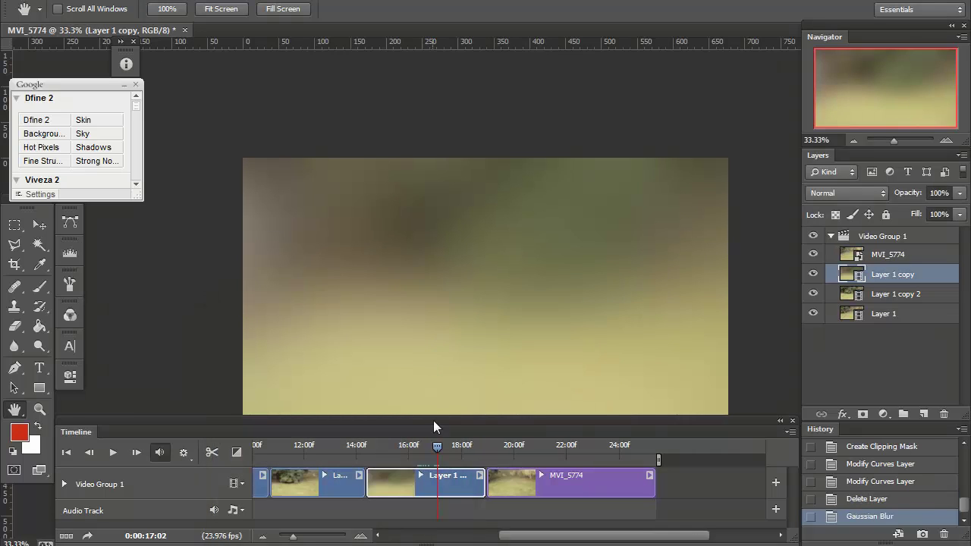
Step through the frames around 0:00:17:02 to check the blur on Layer 1 copy, and undo the Gaussian Blur
{"action": "key", "text": "Left"}
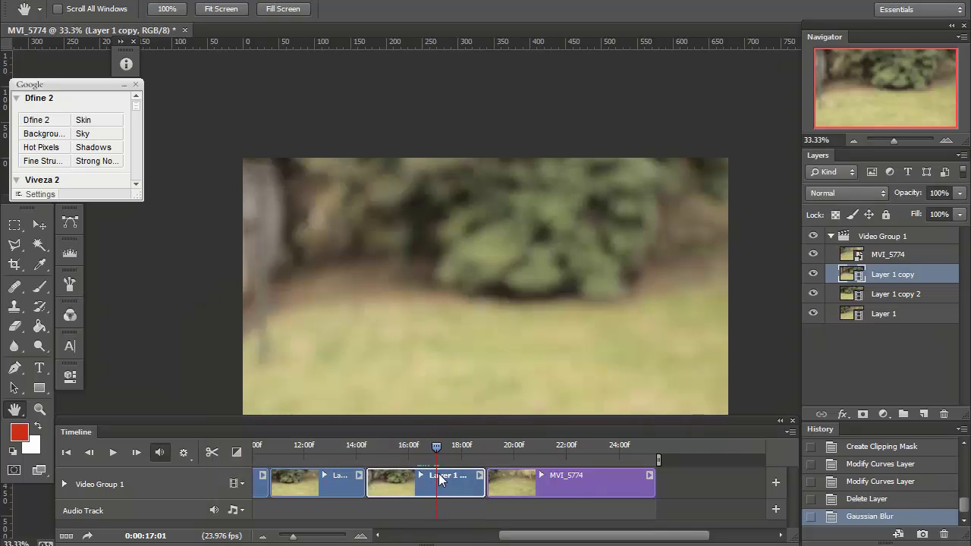
{"action": "key", "text": "Right"}
{"action": "key", "text": "Left"}
{"action": "key", "text": "Right"}
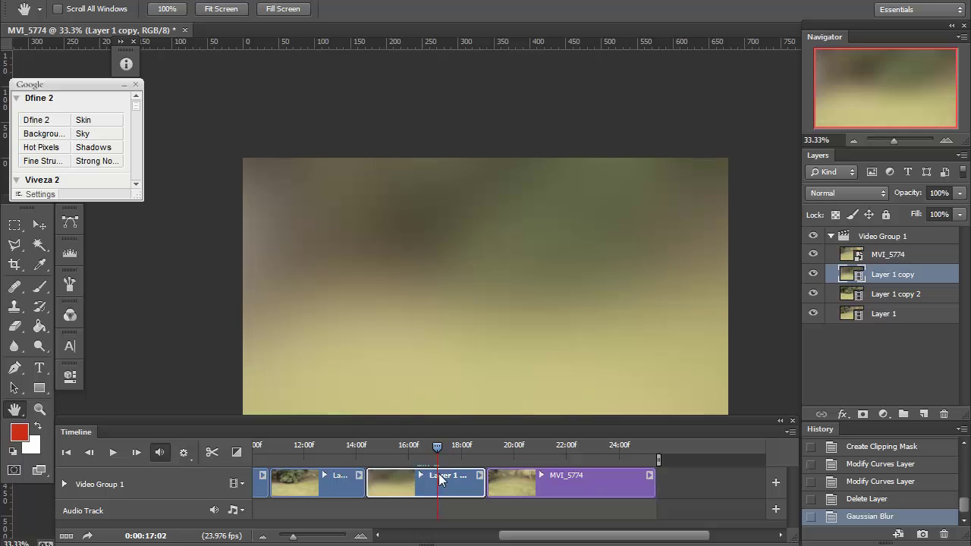
{"action": "key", "text": "Right"}
{"action": "key", "text": "Left"}
{"action": "key", "text": "Right"}
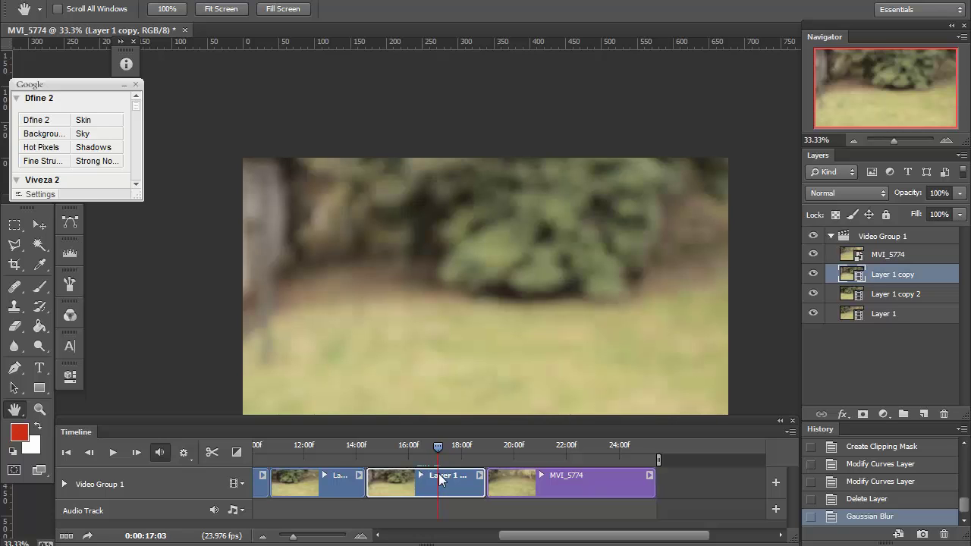
{"action": "left_click", "coordinate": [911, 500]}
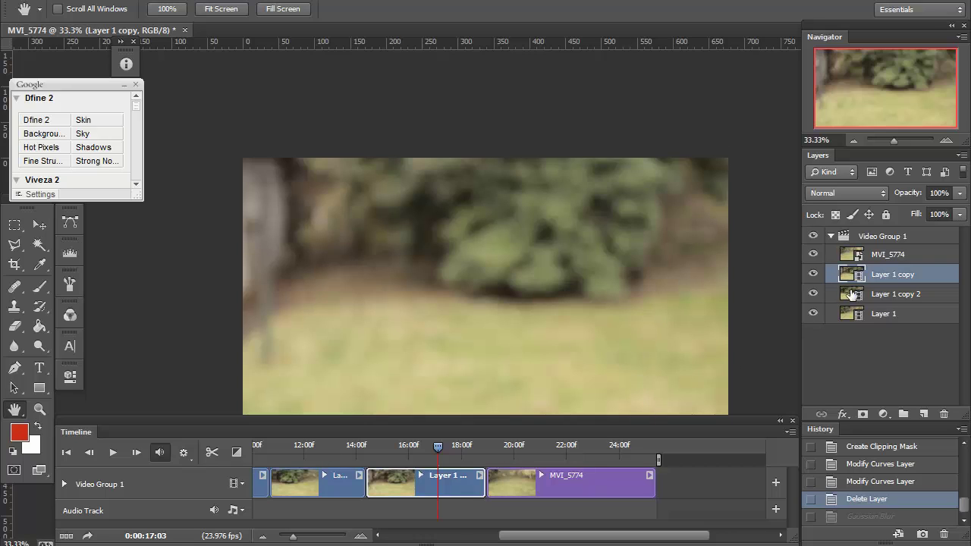
Convert the Layer 1 copy clip to a smart object, and undo the conversion
{"action": "left_click", "coordinate": [866, 258]}
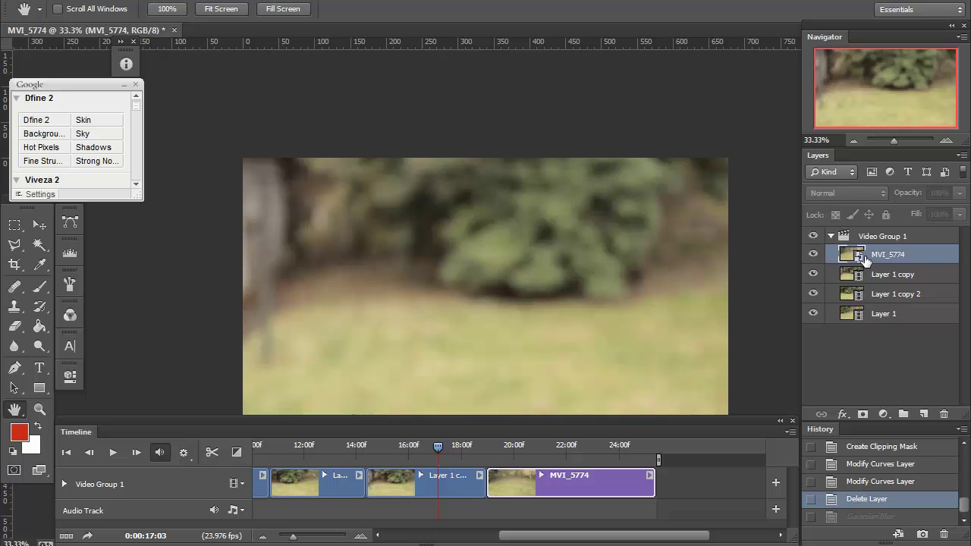
{"action": "right_click", "coordinate": [444, 489]}
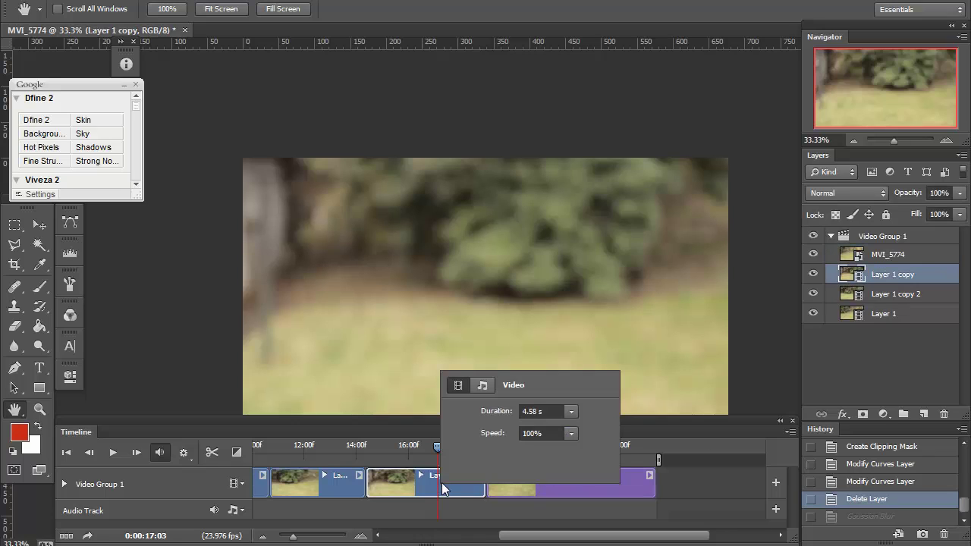
{"action": "left_click", "coordinate": [445, 492]}
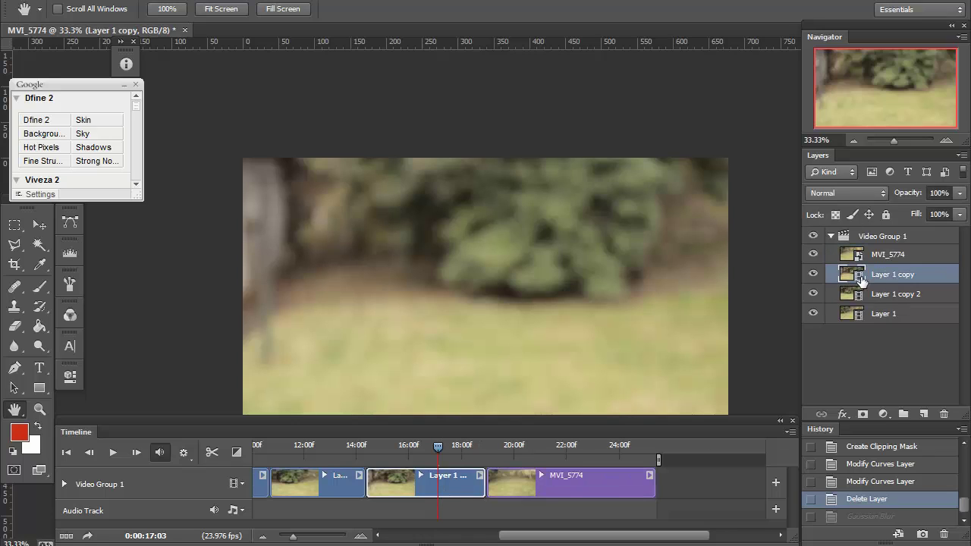
{"action": "right_click", "coordinate": [882, 278]}
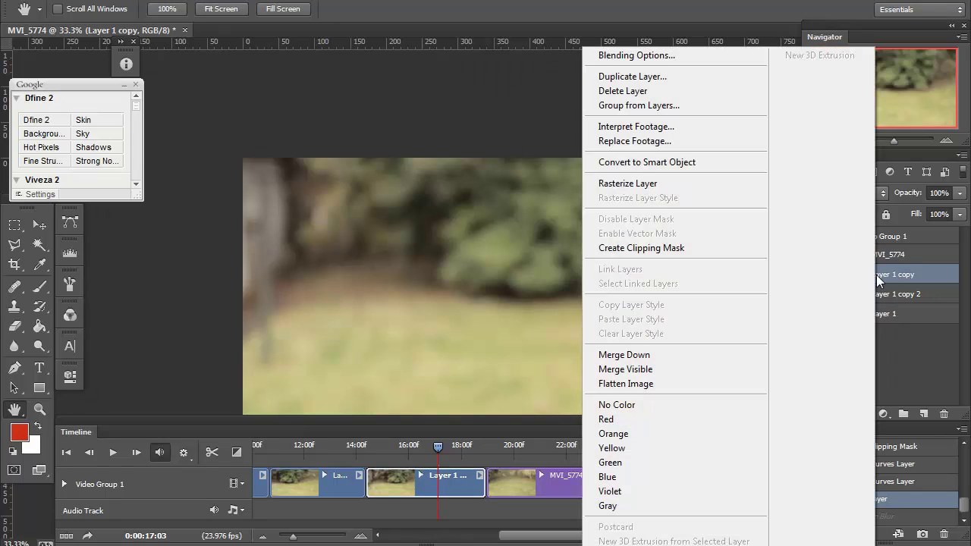
{"action": "left_click", "coordinate": [670, 162]}
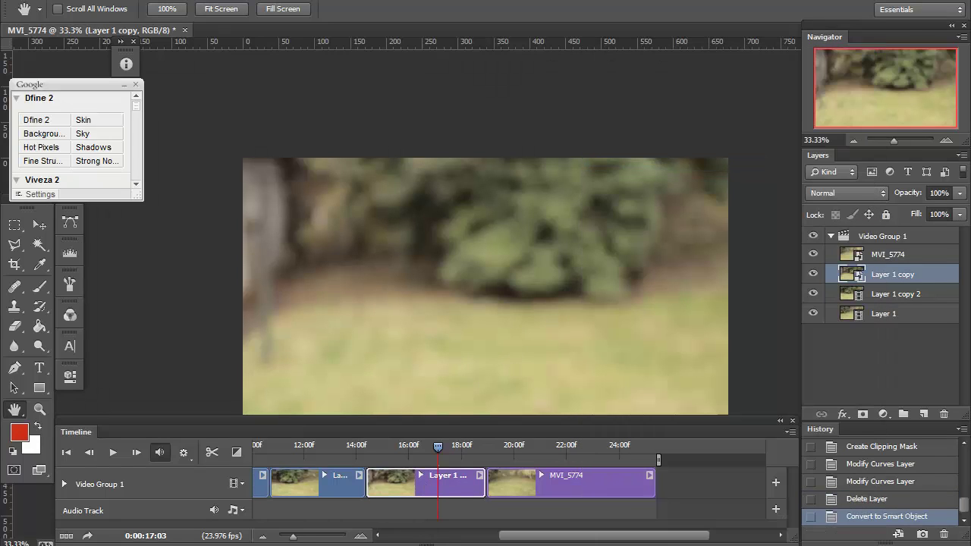
{"action": "left_click", "coordinate": [915, 501]}
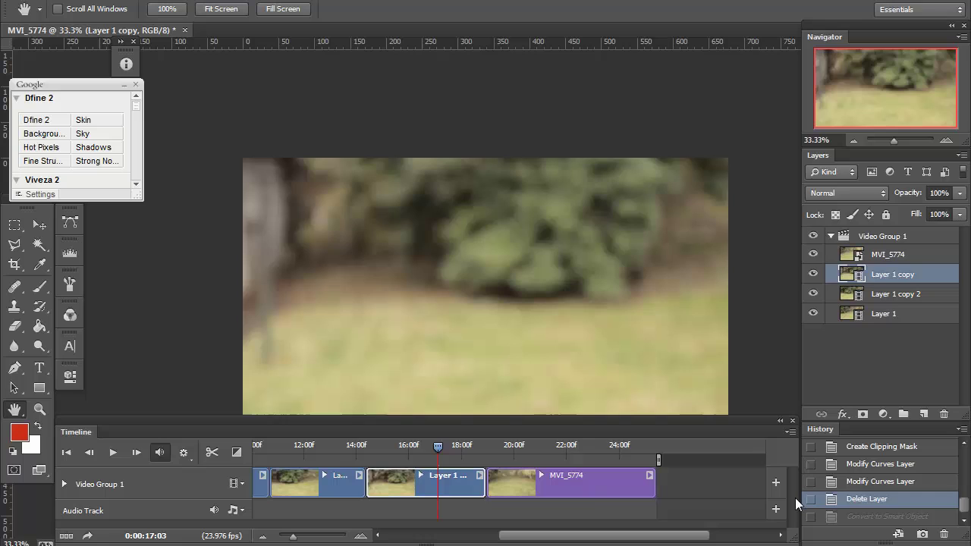
Apply a Gaussian Blur smart filter with a 129.1-pixel radius to the MVI_5774 clip at 0:00:21:06
{"action": "left_click", "coordinate": [590, 491]}
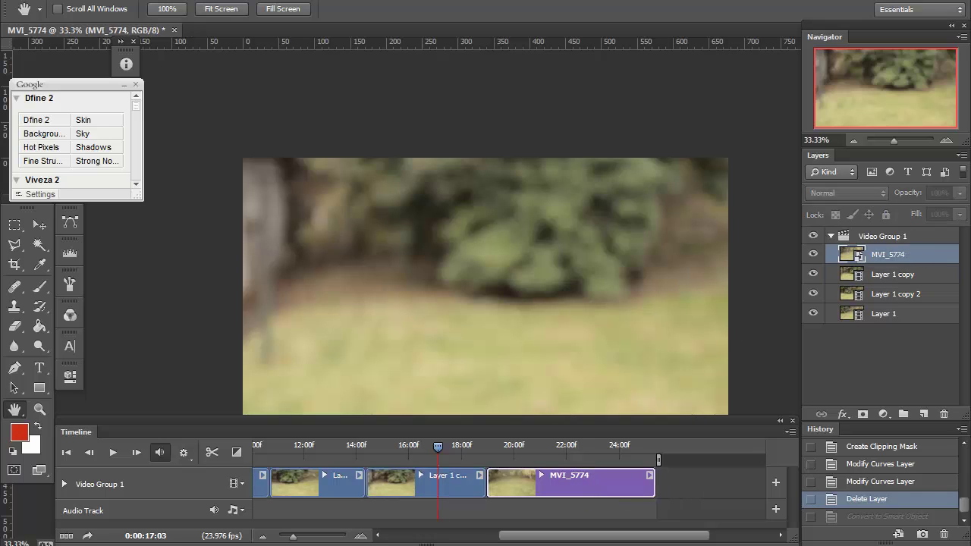
{"action": "left_click", "coordinate": [239, 0]}
{"action": "left_click", "coordinate": [239, 0]}
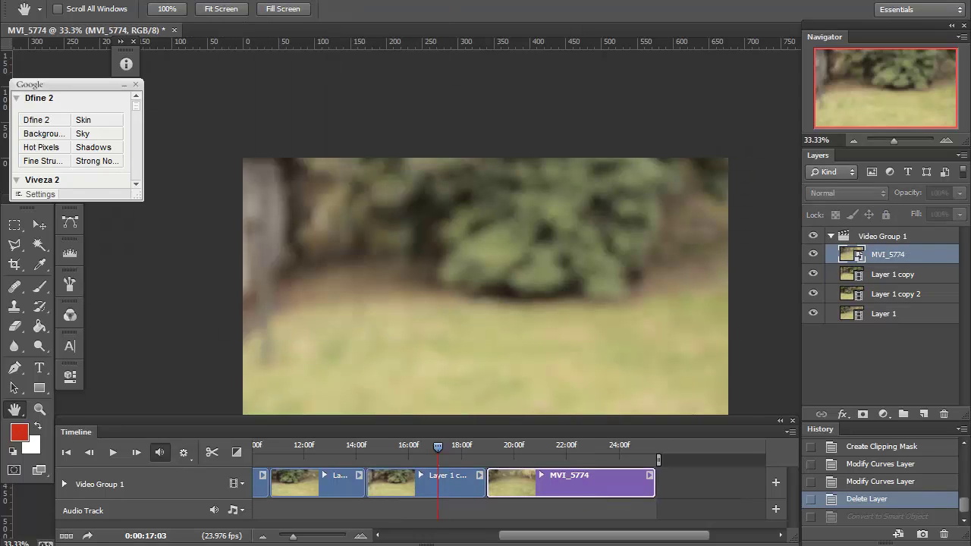
{"action": "left_click", "coordinate": [547, 450]}
{"action": "left_click", "coordinate": [238, 0]}
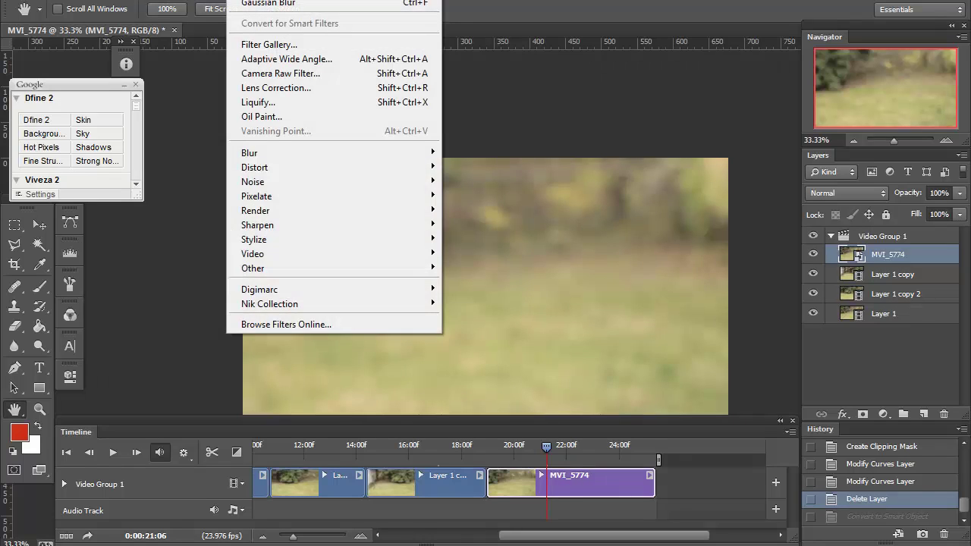
{"action": "mouse_move", "coordinate": [425, 152]}
{"action": "left_click", "coordinate": [479, 258]}
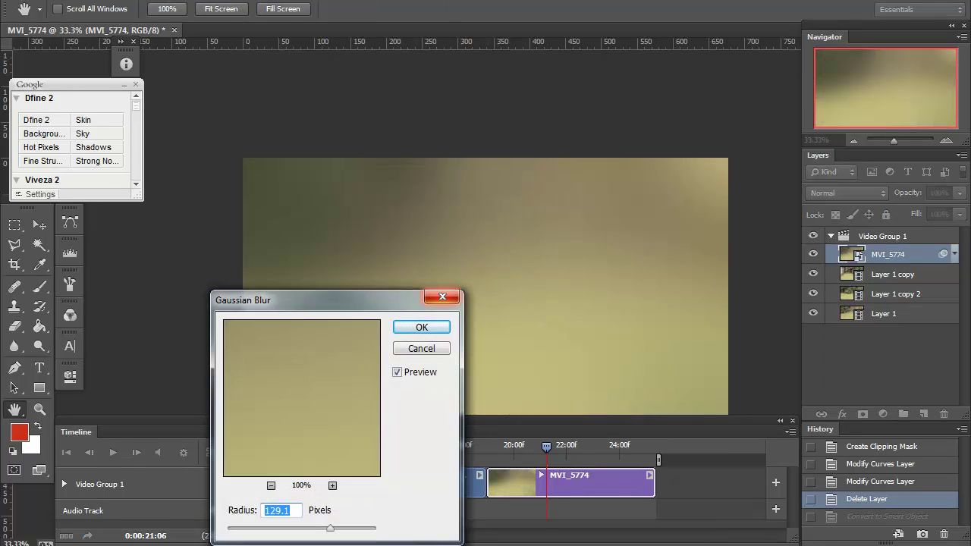
{"action": "left_click", "coordinate": [422, 327]}
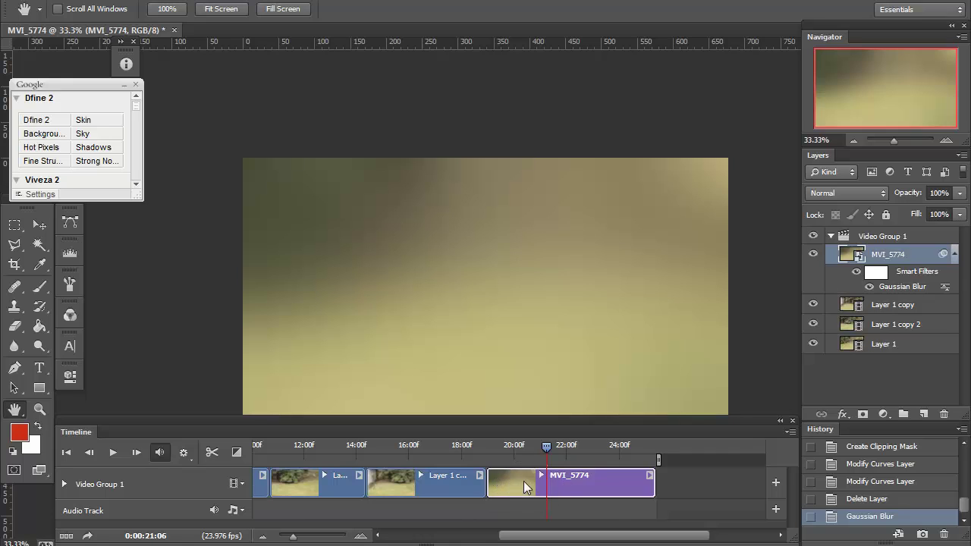
Preview the blur at several points across the MVI_5774 clip up to 0:00:25:04, and delete its Gaussian Blur smart filter
{"action": "left_click", "coordinate": [508, 453]}
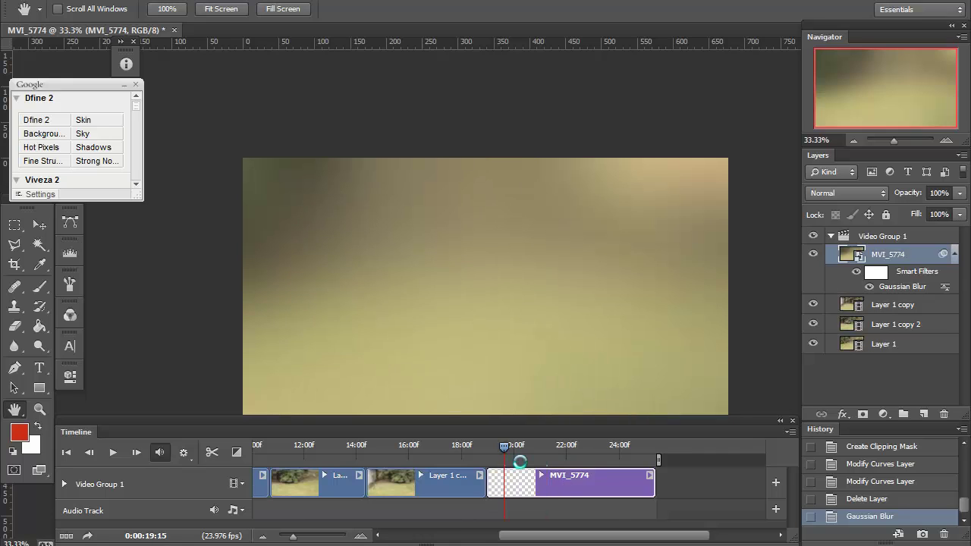
{"action": "left_click", "coordinate": [543, 449]}
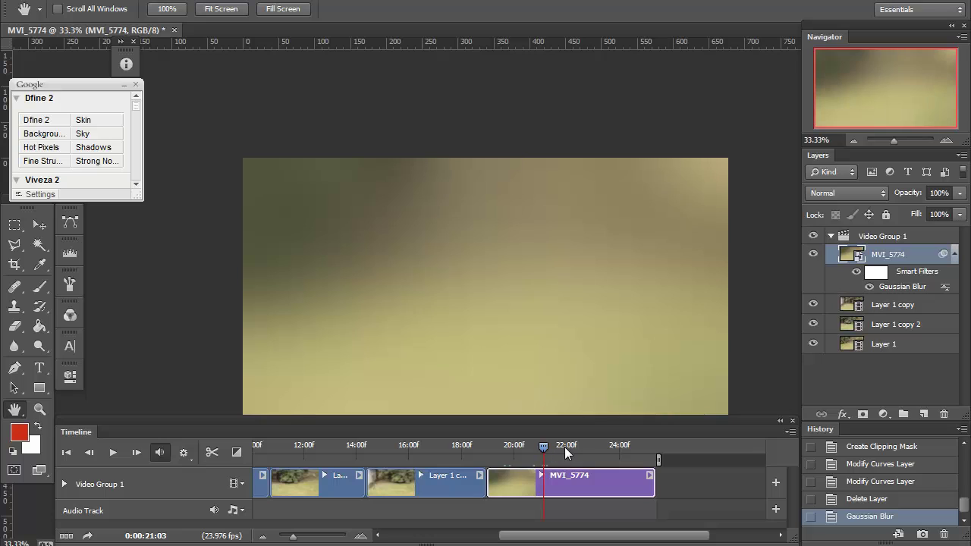
{"action": "left_click", "coordinate": [583, 447]}
{"action": "left_click", "coordinate": [623, 449]}
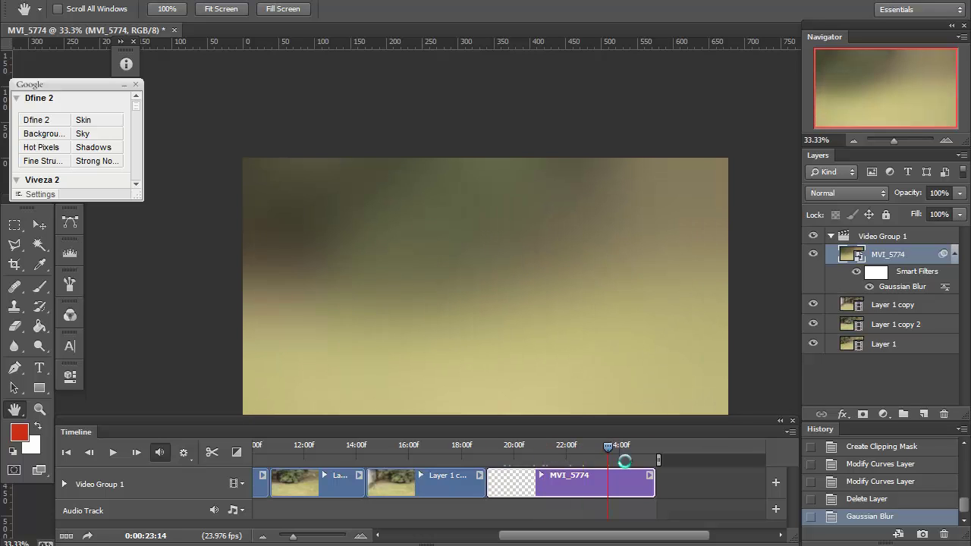
{"action": "left_click", "coordinate": [640, 448]}
{"action": "mouse_move", "coordinate": [640, 447]}
{"action": "left_mouse_down"}
{"action": "mouse_move", "coordinate": [606, 445]}
{"action": "mouse_move", "coordinate": [651, 446]}
{"action": "left_mouse_up"}
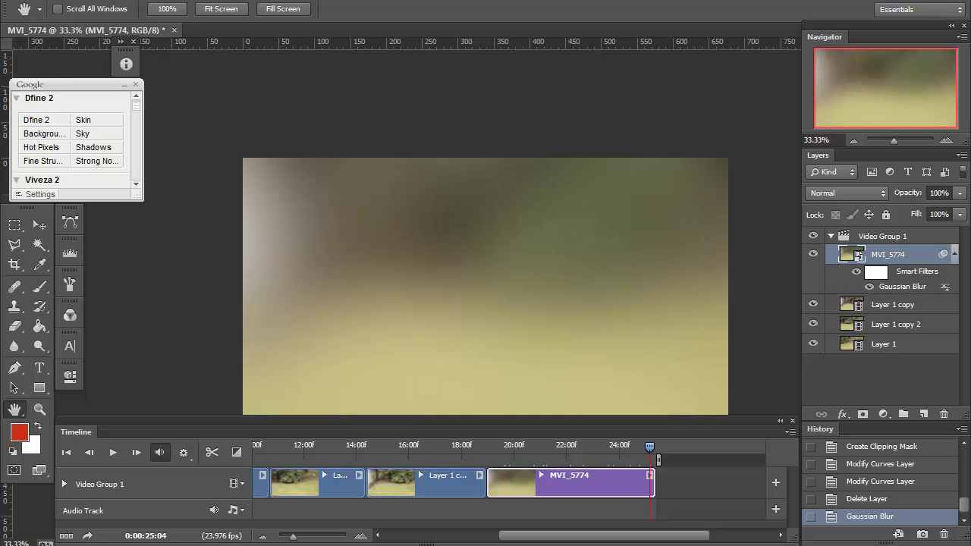
{"action": "left_click_drag", "start_coordinate": [920, 292], "coordinate": [948, 417]}
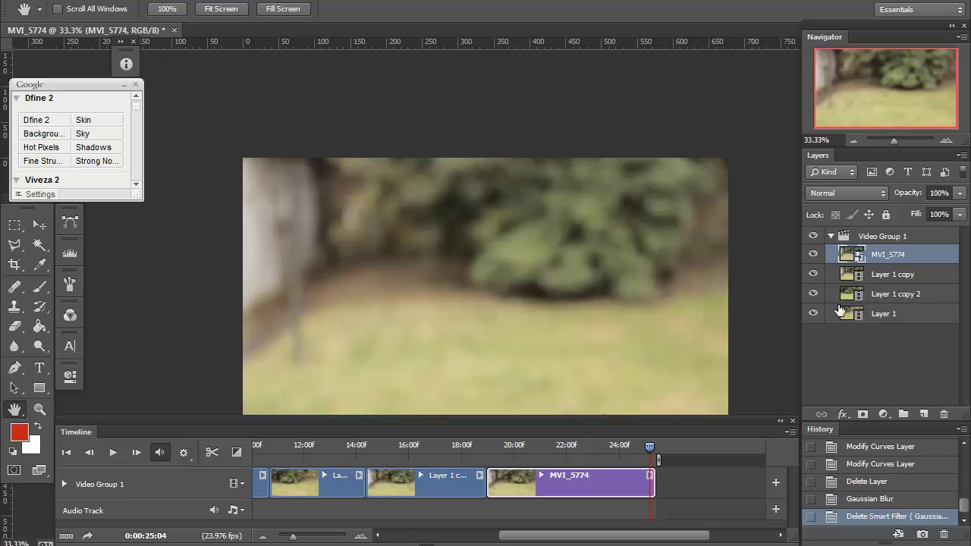
Apply Color Efex Pro 4's Bleach Bypass to the MVI_5774 clip with contrast at 62% and raised brightness
{"action": "left_click", "coordinate": [237, 1]}
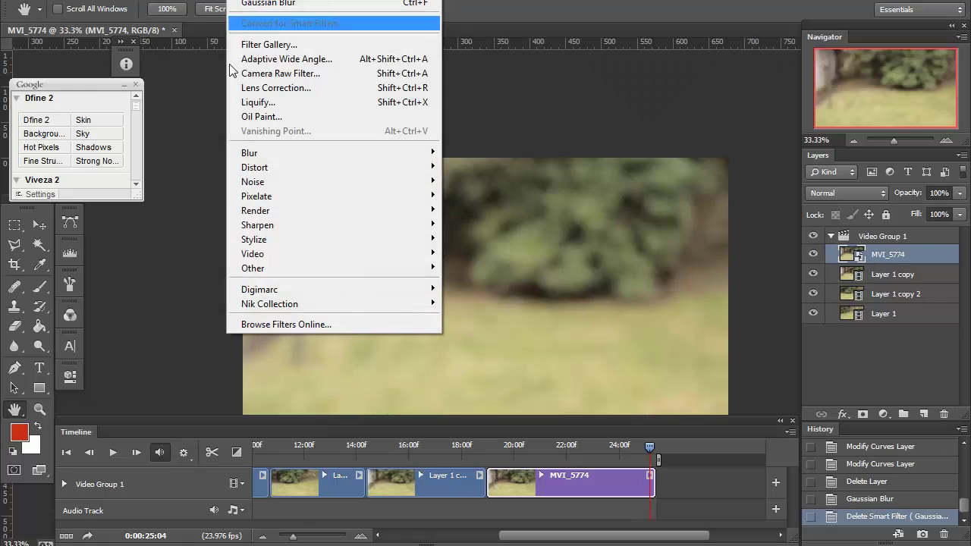
{"action": "mouse_move", "coordinate": [418, 305]}
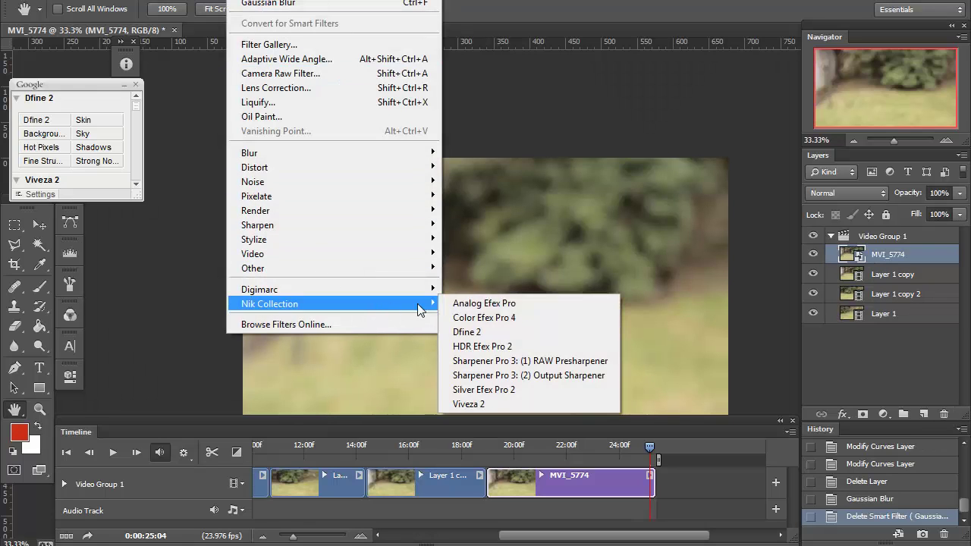
{"action": "left_click", "coordinate": [484, 319]}
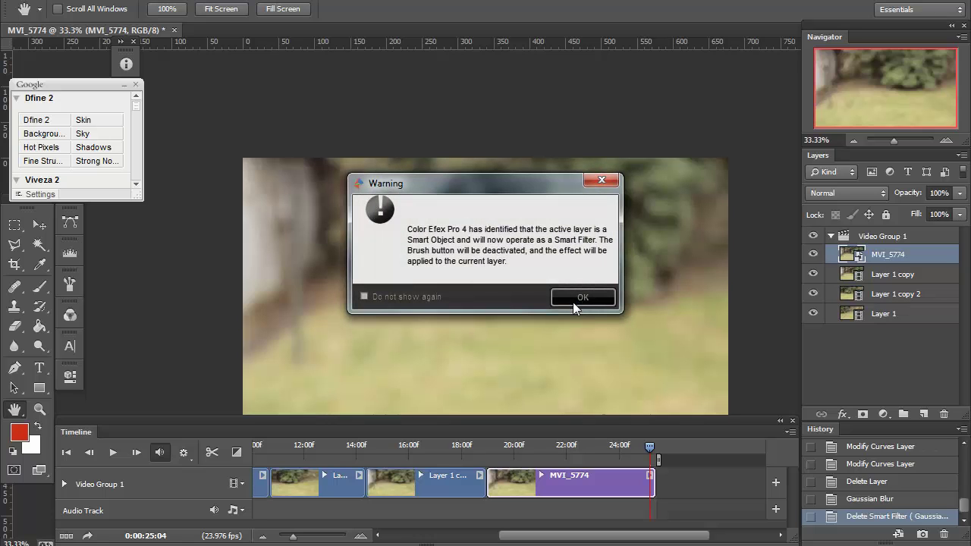
{"action": "left_click", "coordinate": [580, 297]}
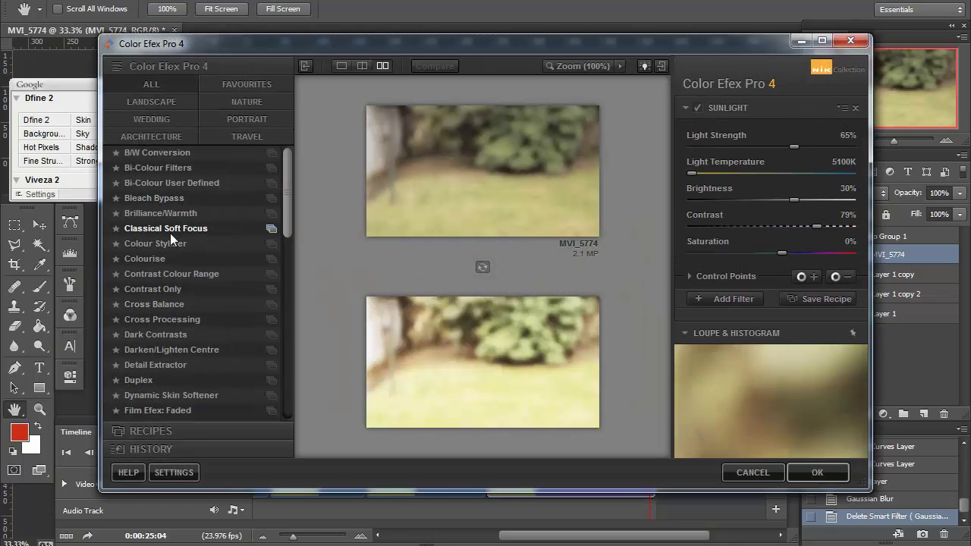
{"action": "left_click", "coordinate": [162, 197]}
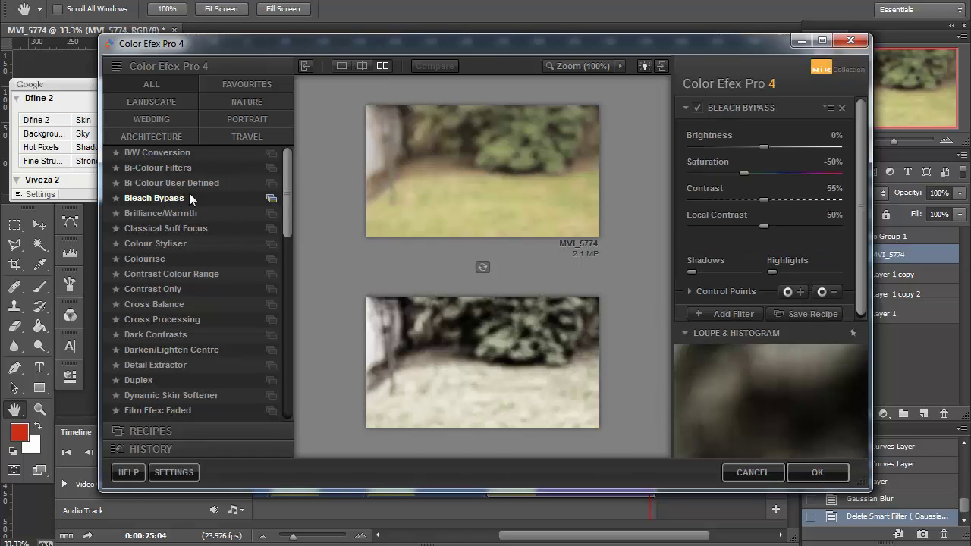
{"action": "left_click_drag", "start_coordinate": [763, 200], "coordinate": [778, 200]}
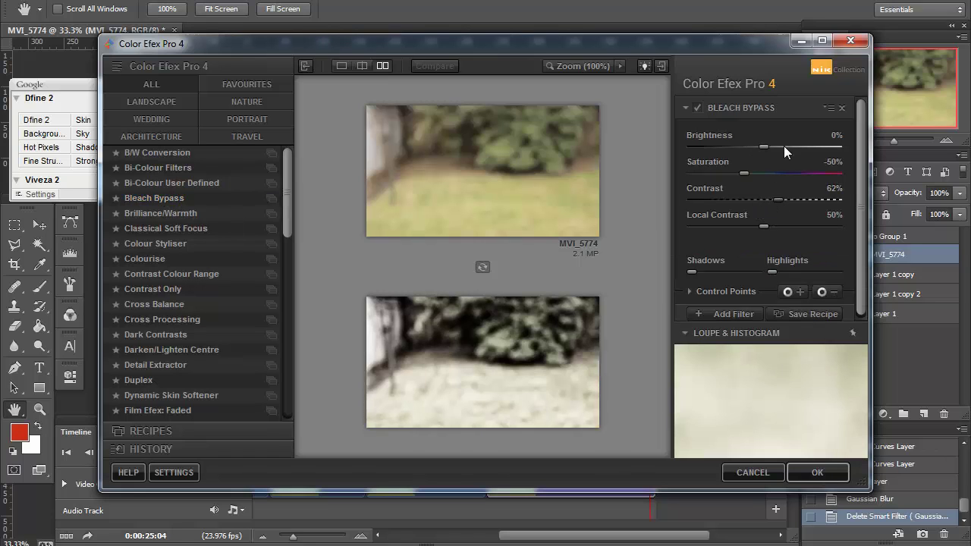
{"action": "left_click", "coordinate": [784, 146]}
{"action": "left_click", "coordinate": [797, 472]}
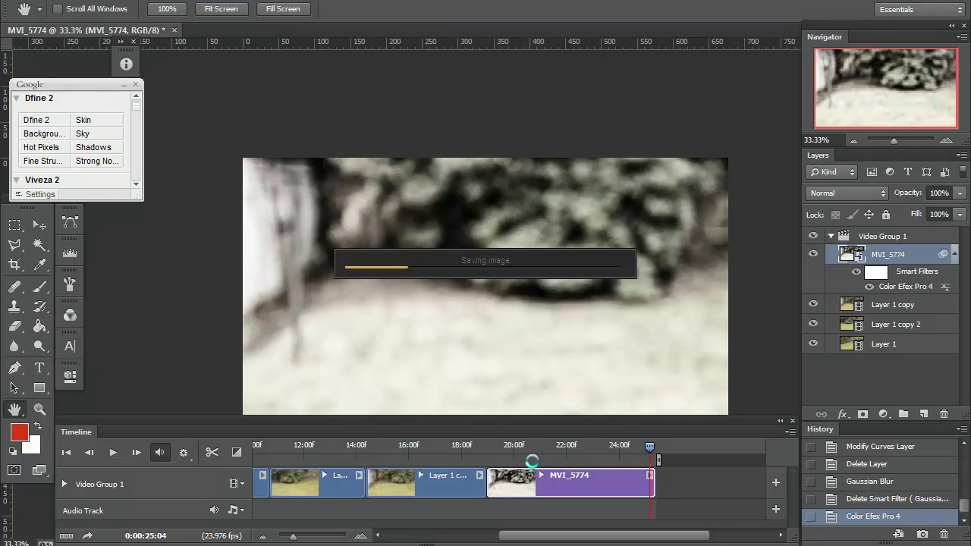
Play the MVI_5774 clip from 0:00:20:06 to its end, and delete its Color Efex Pro 4 smart filter
{"action": "left_click", "coordinate": [521, 449]}
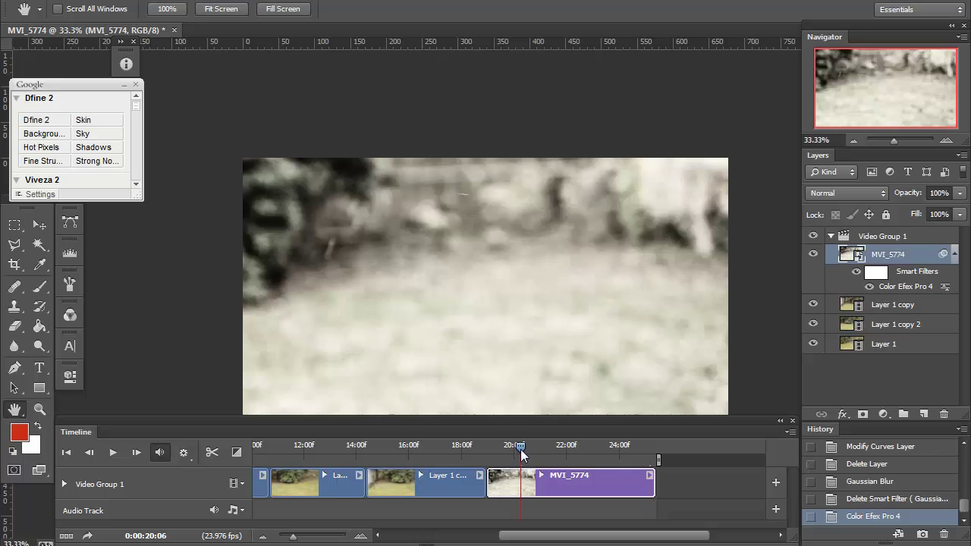
{"action": "key", "text": "space"}
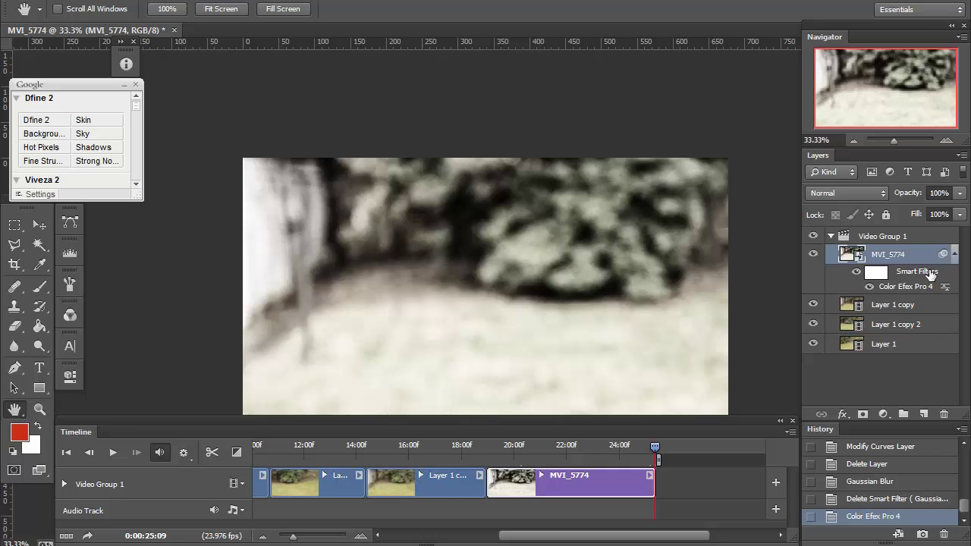
{"action": "left_click_drag", "start_coordinate": [932, 280], "coordinate": [944, 415]}
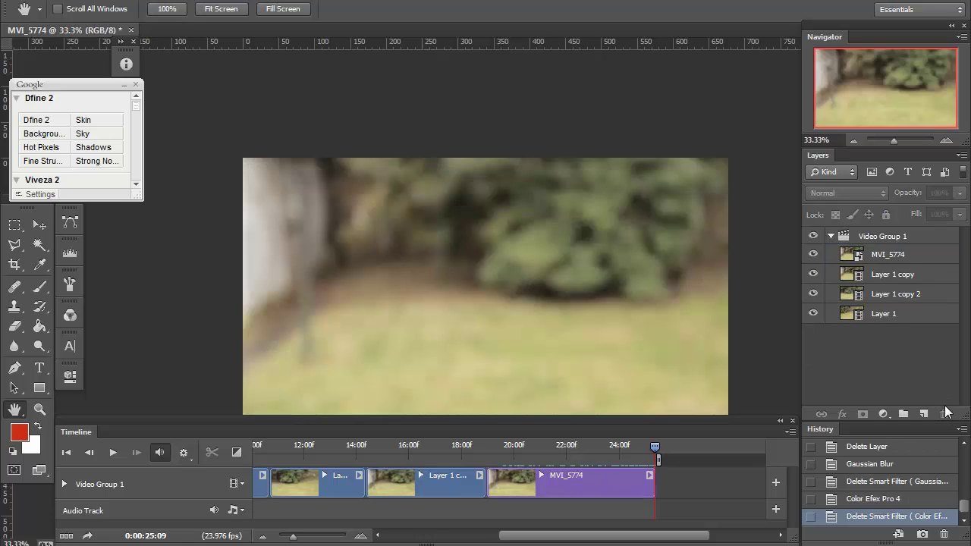
Expand the Video Group 1 track and look through its animatable properties, such as position, opacity and style
{"action": "left_click", "coordinate": [68, 484]}
{"action": "left_click", "coordinate": [64, 483]}
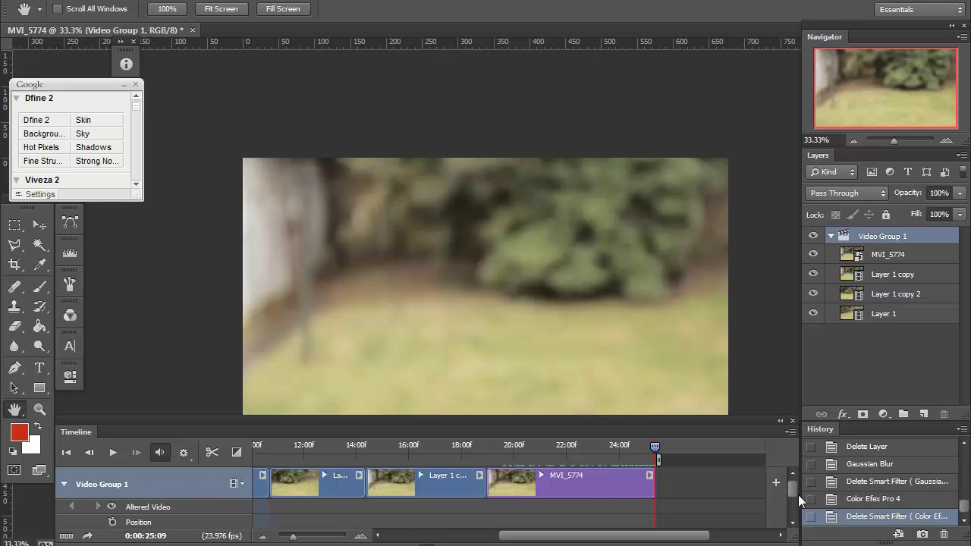
{"action": "left_click_drag", "start_coordinate": [795, 494], "coordinate": [795, 515]}
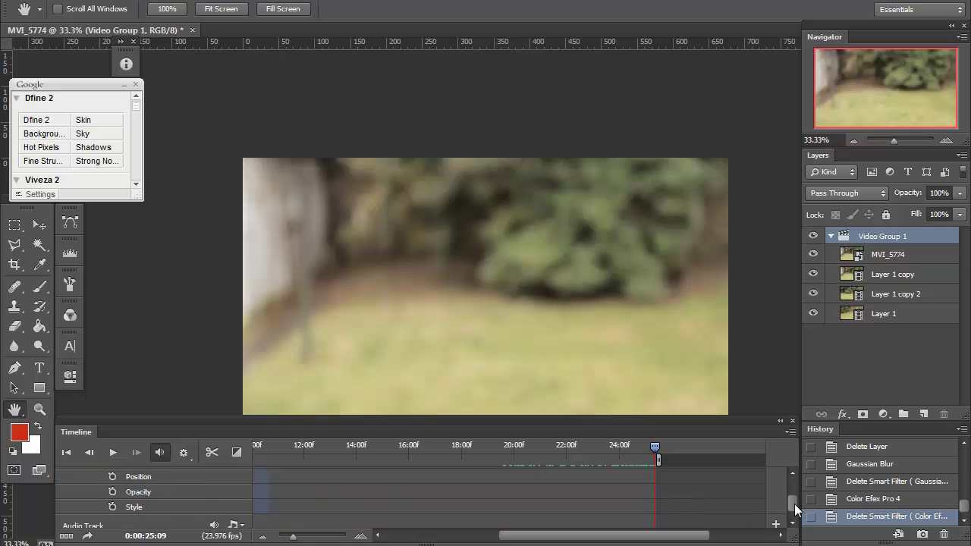
{"action": "left_click_drag", "start_coordinate": [795, 507], "coordinate": [794, 499]}
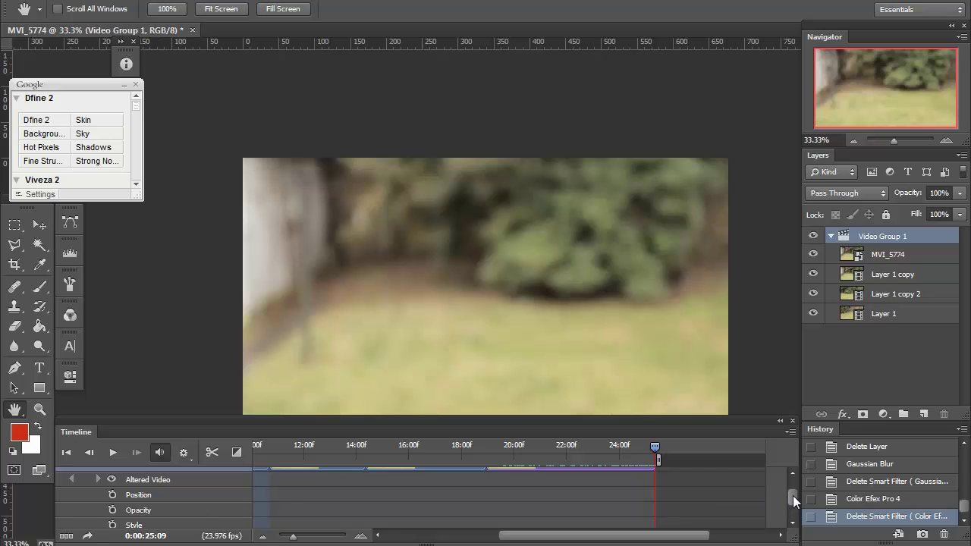
{"action": "left_click_drag", "start_coordinate": [793, 495], "coordinate": [792, 498]}
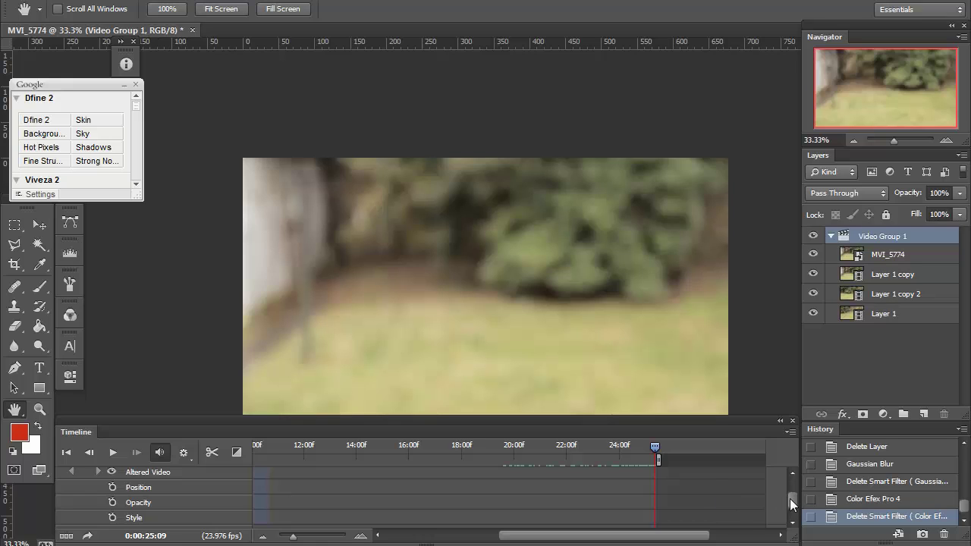
{"action": "left_click_drag", "start_coordinate": [790, 499], "coordinate": [792, 488]}
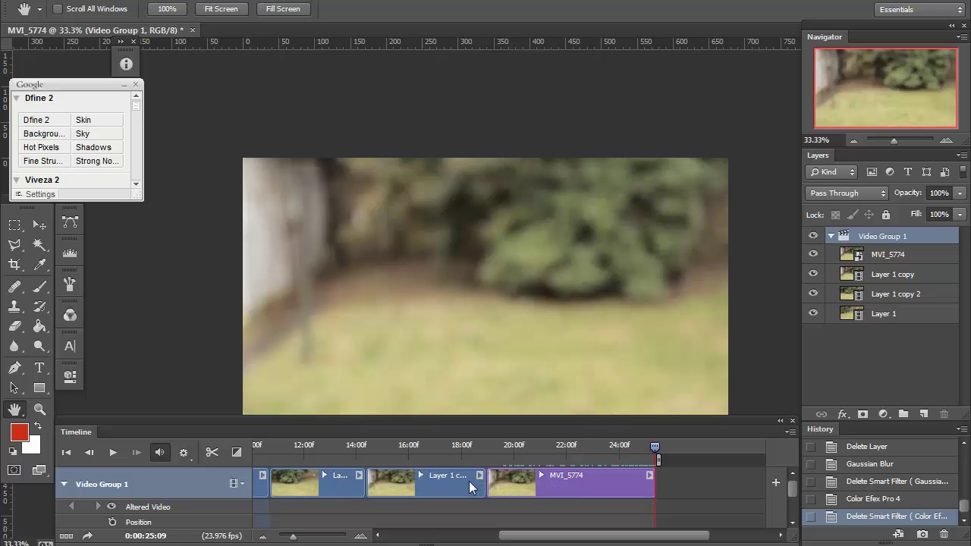
Duplicate the Layer 1 copy clip, move the duplicate out above Video Group 1, and align it directly over the original clip
{"action": "left_click", "coordinate": [443, 484]}
{"action": "key", "text": "ctrl+j"}
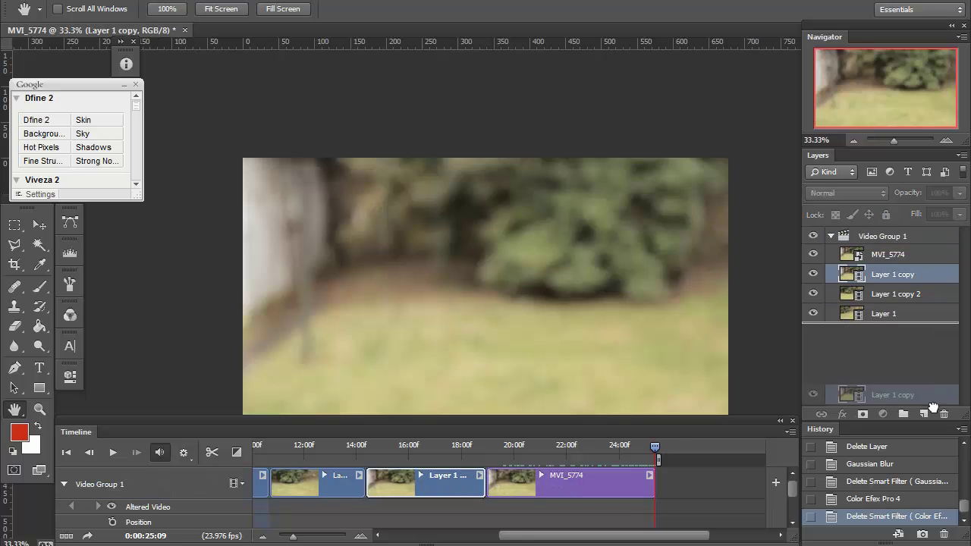
{"action": "left_click_drag", "start_coordinate": [928, 276], "coordinate": [928, 233]}
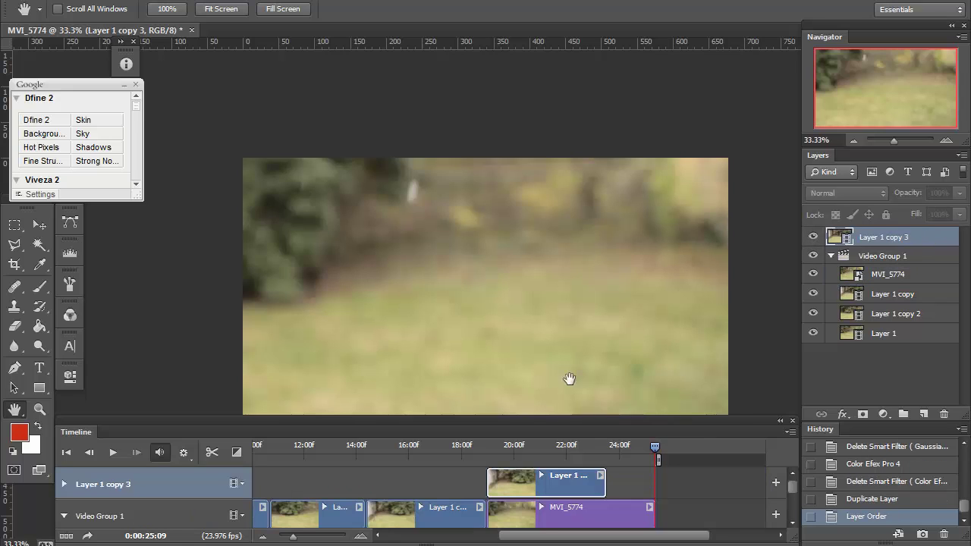
{"action": "left_click_drag", "start_coordinate": [580, 480], "coordinate": [460, 481]}
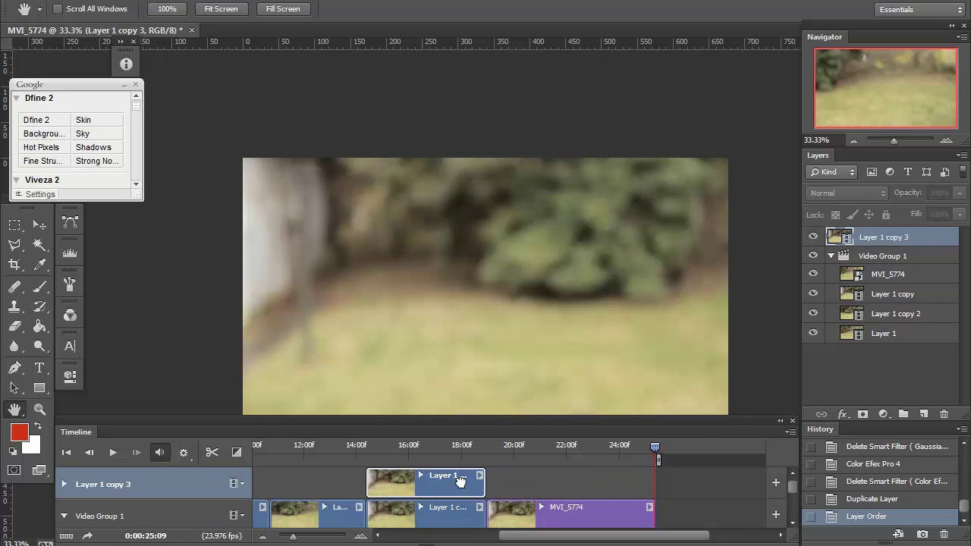
{"action": "left_click_drag", "start_coordinate": [460, 481], "coordinate": [448, 477]}
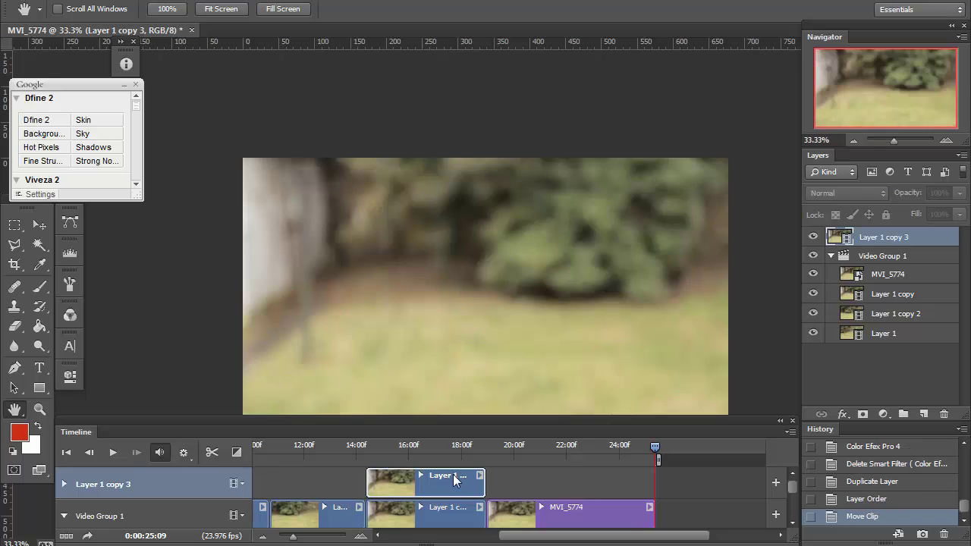
Expand the Layer 1 copy 3 track, shift its clip to end at 20:00 over MVI_5774, and set the playhead to 0:00:19:13
{"action": "left_click", "coordinate": [66, 484]}
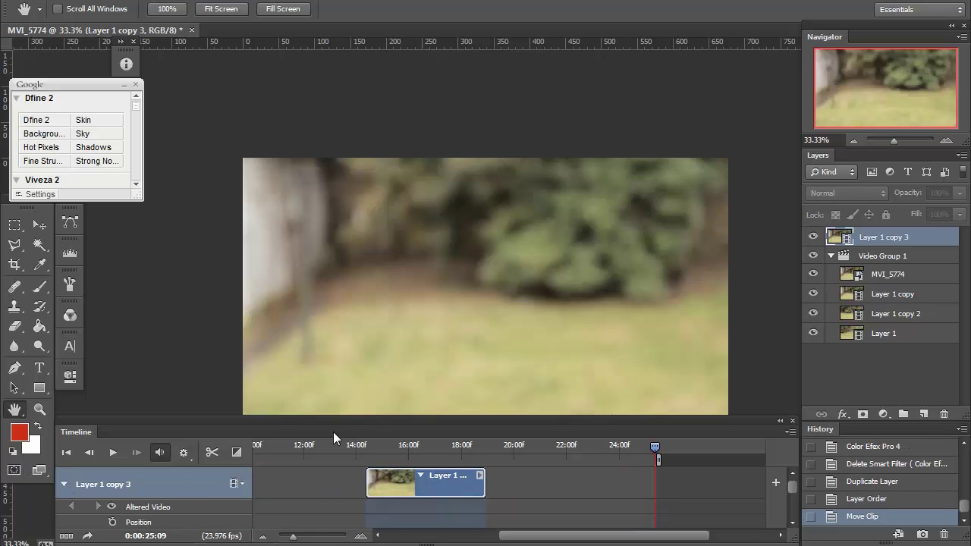
{"action": "left_click_drag", "start_coordinate": [333, 432], "coordinate": [333, 392]}
{"action": "left_click_drag", "start_coordinate": [411, 513], "coordinate": [412, 545]}
{"action": "mouse_move", "coordinate": [795, 456]}
{"action": "left_mouse_down"}
{"action": "mouse_move", "coordinate": [793, 466]}
{"action": "mouse_move", "coordinate": [792, 452]}
{"action": "left_mouse_up"}
{"action": "left_click_drag", "start_coordinate": [438, 445], "coordinate": [466, 444]}
{"action": "left_click", "coordinate": [503, 406]}
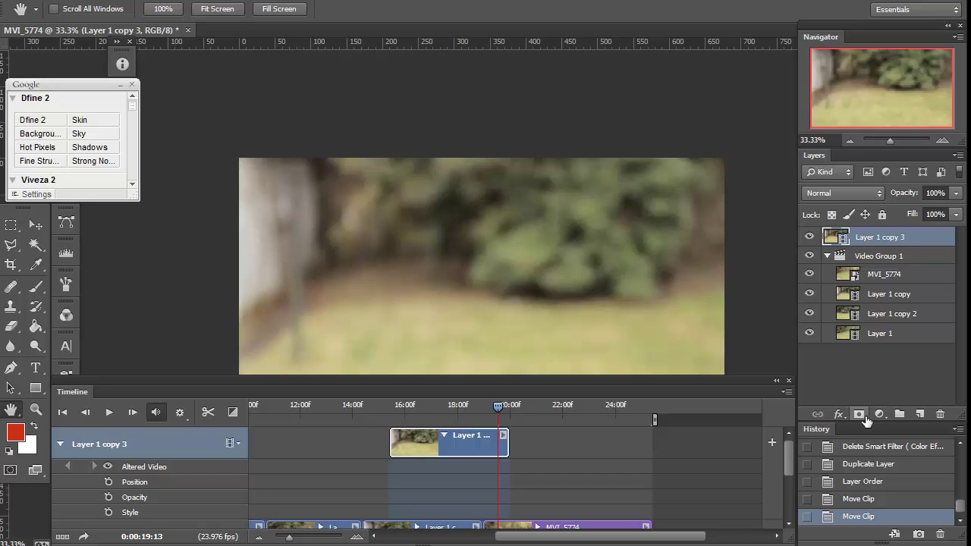
Add a layer mask to Layer 1 copy 3 and review the mask properties of its track
{"action": "left_click", "coordinate": [864, 416]}
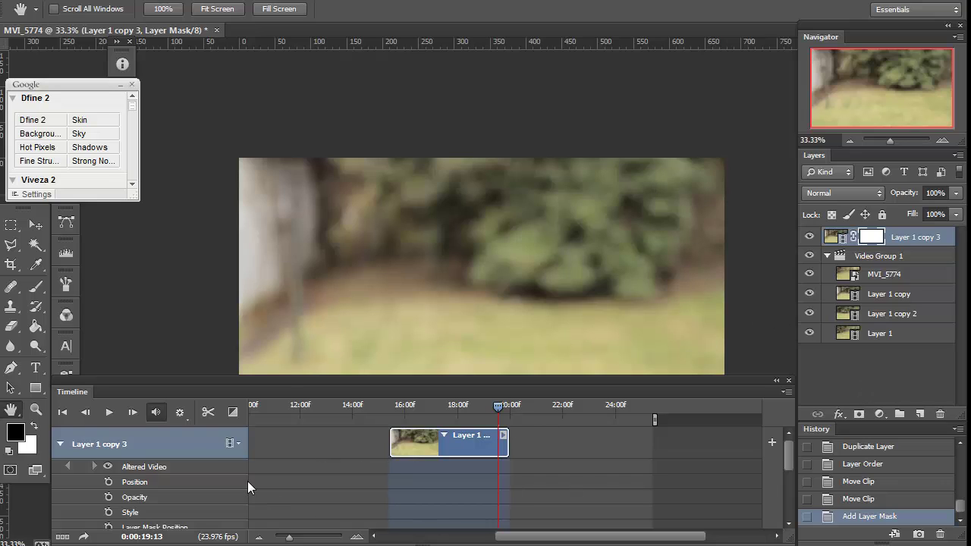
{"action": "left_click_drag", "start_coordinate": [789, 451], "coordinate": [788, 463]}
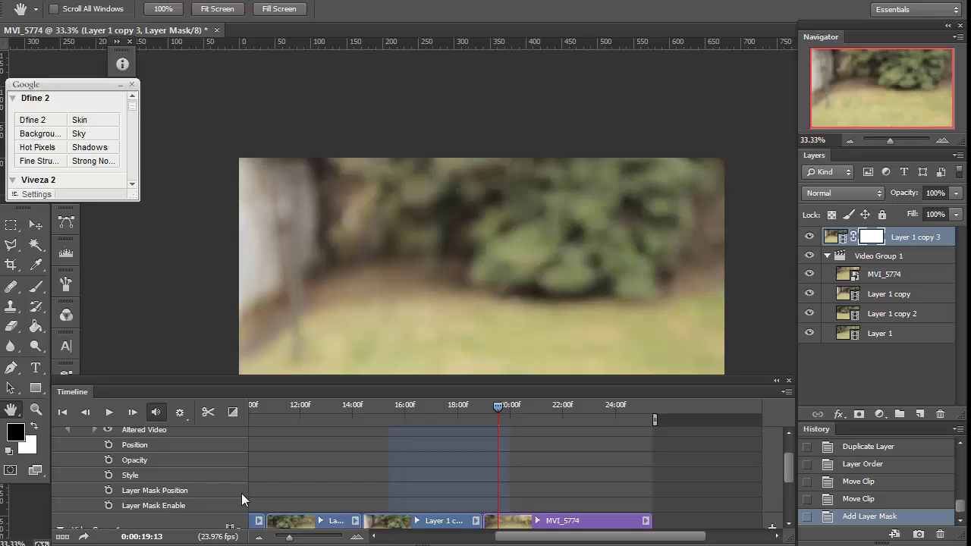
{"action": "left_click_drag", "start_coordinate": [786, 466], "coordinate": [788, 452]}
Enable Layer Mask Enable keyframing for Layer 1 copy 3 with a first keyframe at 0:00:19:00
{"action": "left_click", "coordinate": [321, 538]}
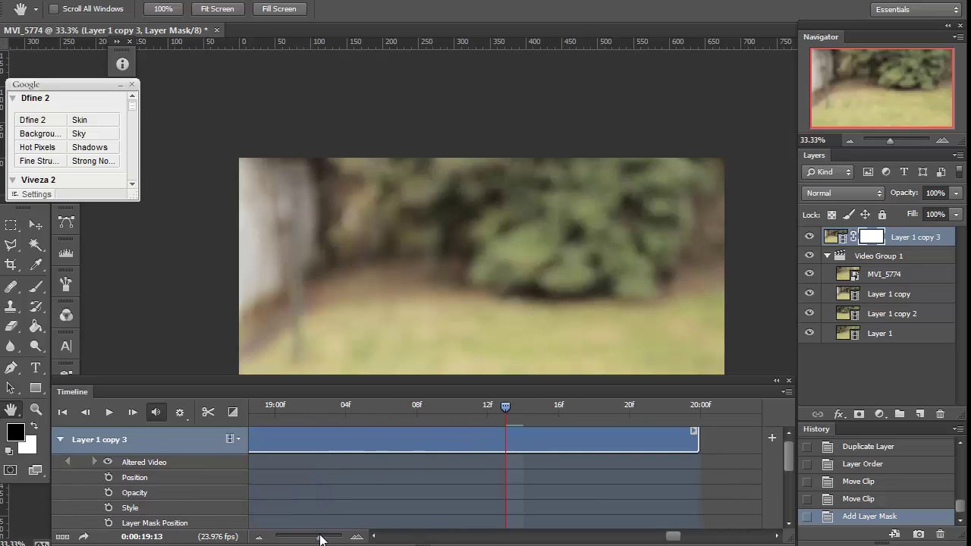
{"action": "left_click_drag", "start_coordinate": [321, 538], "coordinate": [319, 540]}
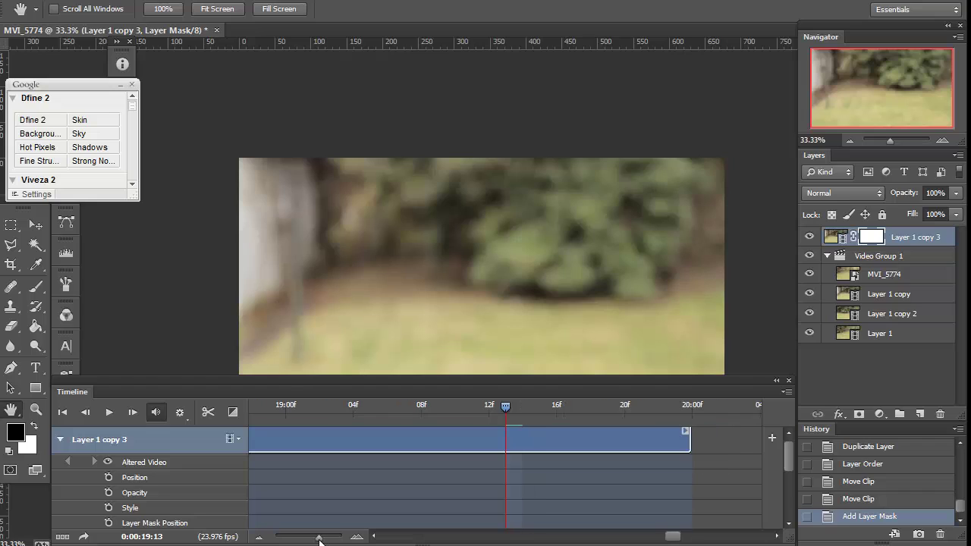
{"action": "left_click_drag", "start_coordinate": [624, 445], "coordinate": [640, 445]}
{"action": "left_click", "coordinate": [285, 408]}
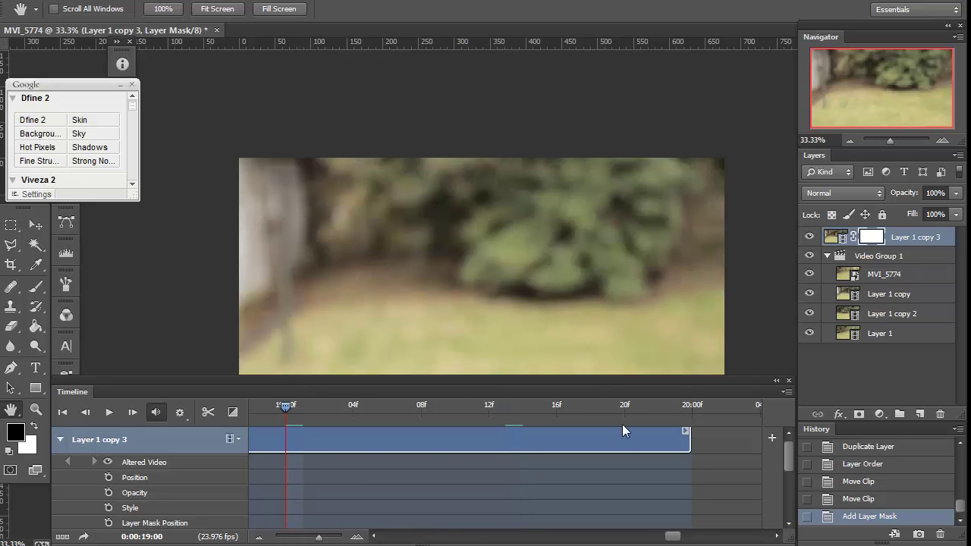
{"action": "left_click_drag", "start_coordinate": [789, 453], "coordinate": [789, 464]}
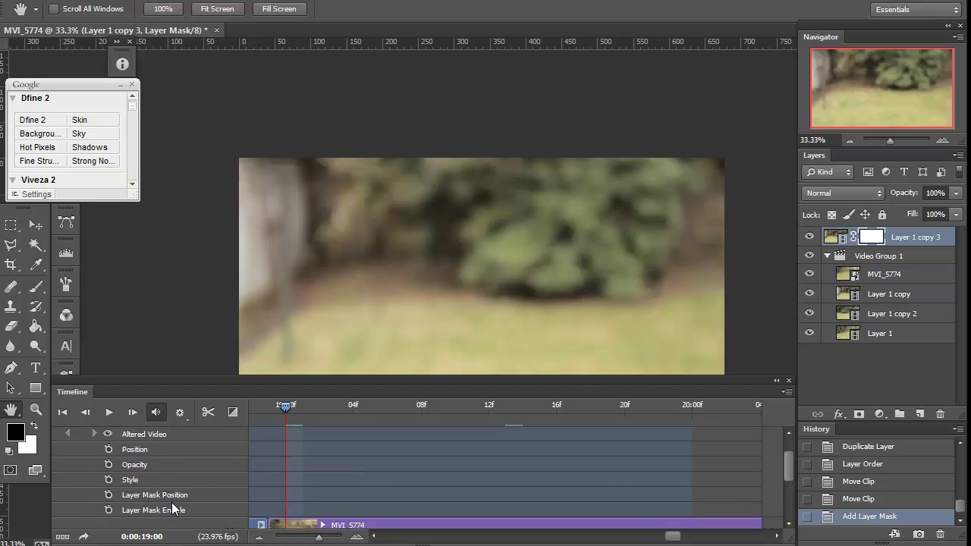
{"action": "left_click", "coordinate": [108, 511]}
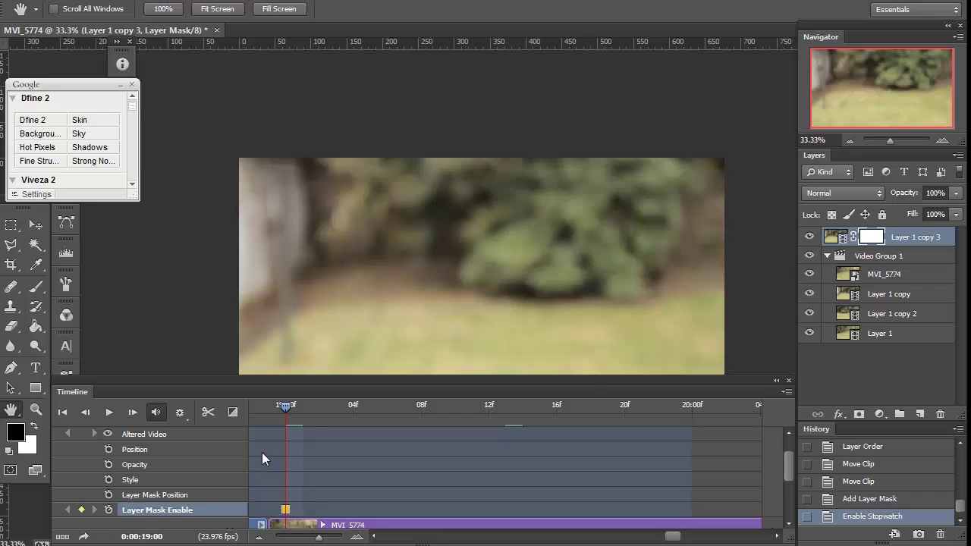
Add a Layer Mask Enable keyframe at 0:00:18:23 and disable the layer mask there
{"action": "left_click_drag", "start_coordinate": [287, 407], "coordinate": [269, 407]}
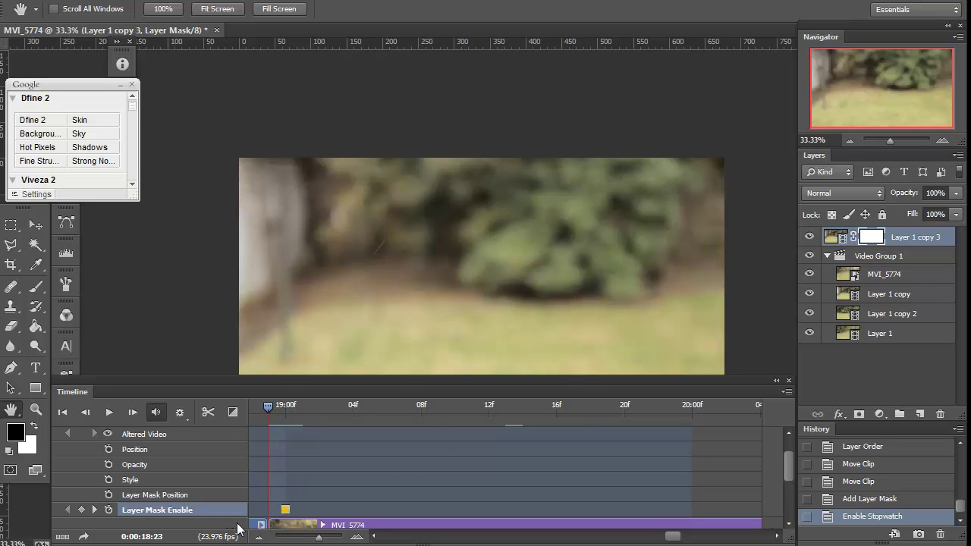
{"action": "left_click", "coordinate": [81, 510]}
{"action": "left_click", "coordinate": [873, 238], "text": "shift"}
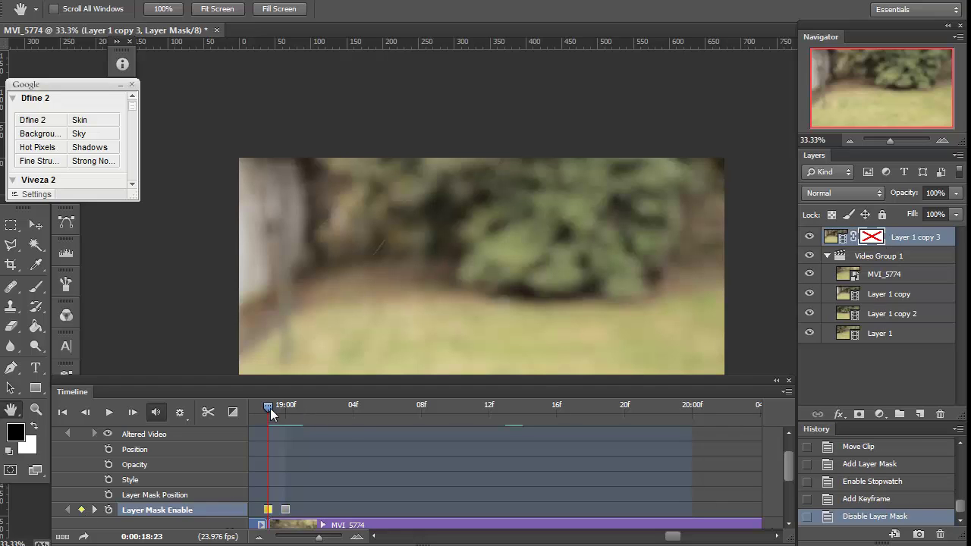
Step back and forth between 0:00:18:23 and 0:00:19:00 to check how the layer mask switches
{"action": "left_click_drag", "start_coordinate": [270, 409], "coordinate": [279, 408]}
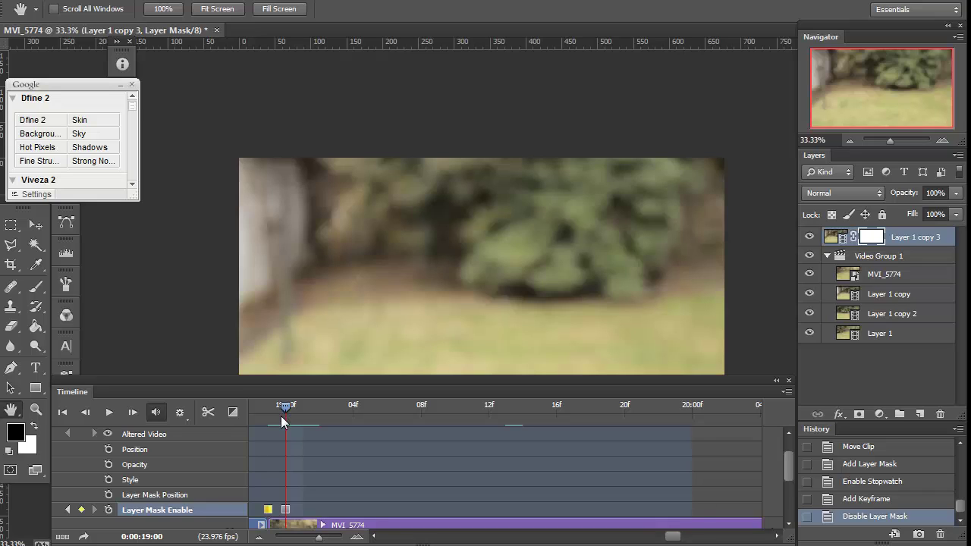
{"action": "key", "text": "Left"}
{"action": "key", "text": "Right"}
{"action": "key", "text": "Left"}
{"action": "key", "text": "Right"}
{"action": "key", "text": "Left"}
{"action": "key", "text": "Right"}
{"action": "key", "text": "Left"}
{"action": "key", "text": "Right"}
Fill the Layer 1 copy 3 mask with black using the Paint Bucket, and compare frames 0:00:18:23 and 0:00:19:00
{"action": "left_click", "coordinate": [35, 327]}
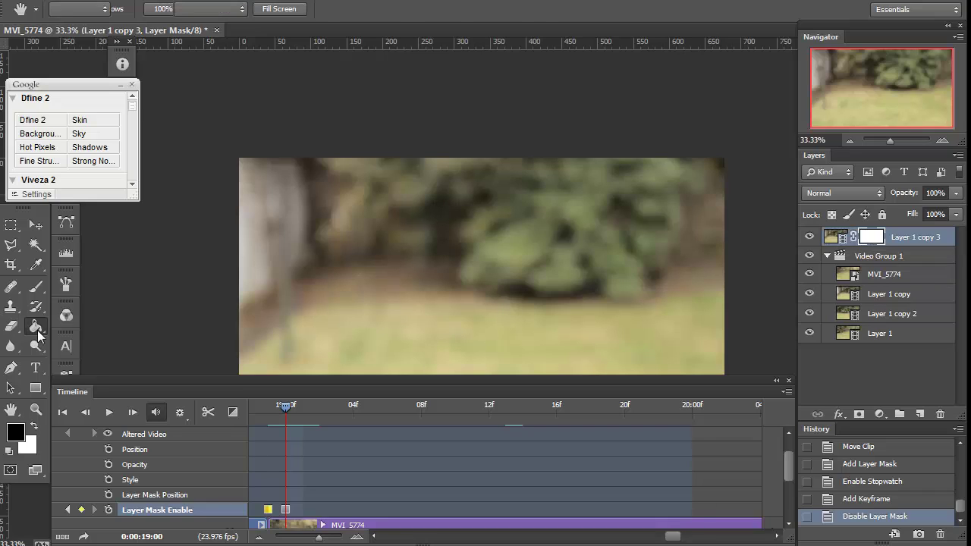
{"action": "left_click", "coordinate": [508, 301]}
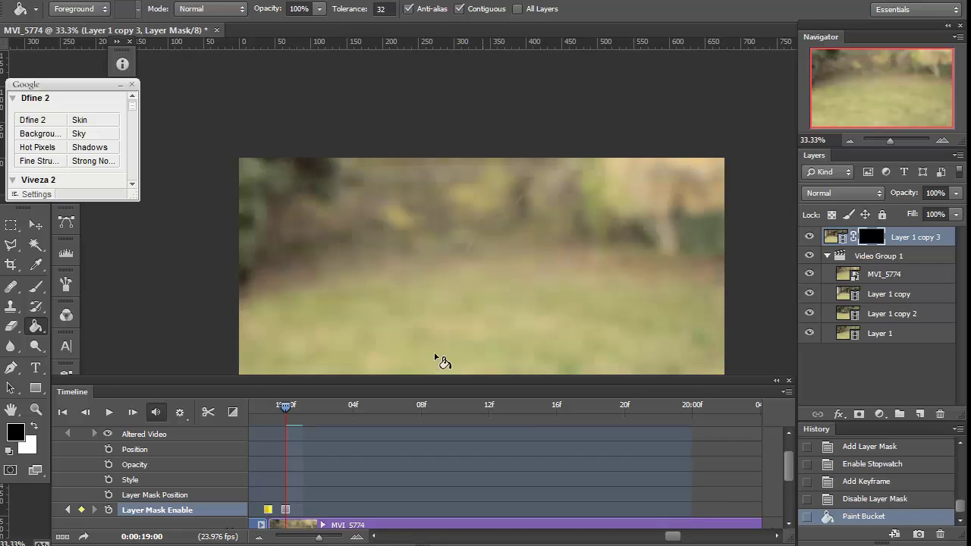
{"action": "left_click_drag", "start_coordinate": [286, 409], "coordinate": [276, 409]}
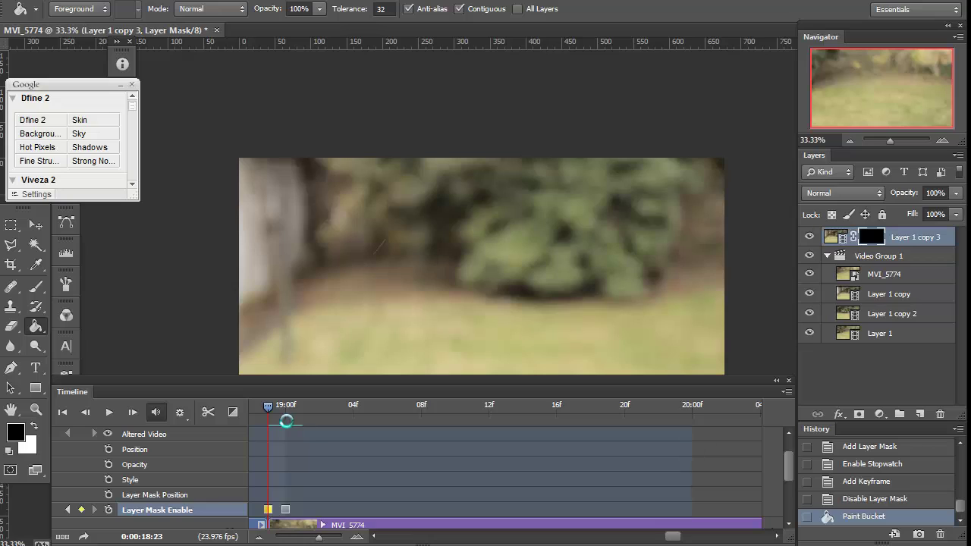
{"action": "left_click_drag", "start_coordinate": [286, 421], "coordinate": [292, 422]}
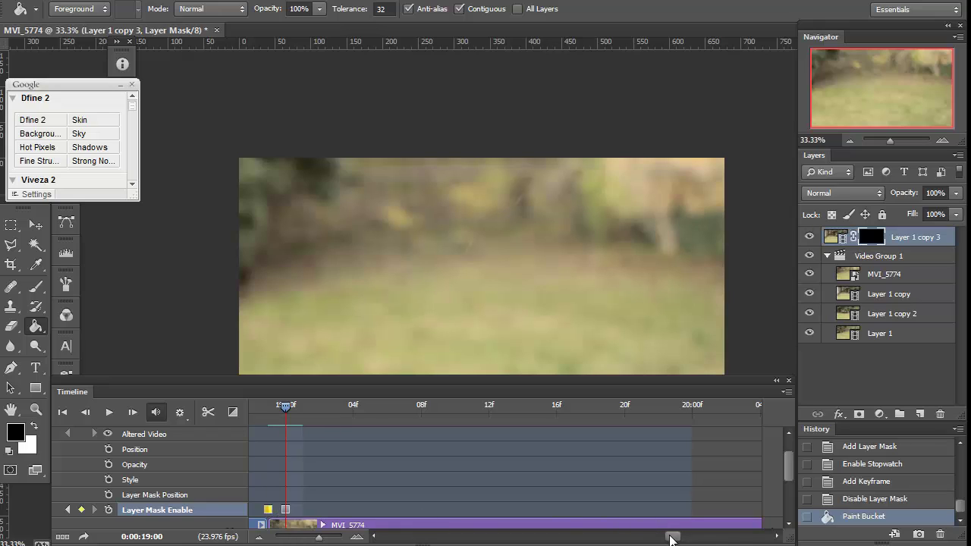
Enable Layer Mask Position keyframing at 0:00:19:00 and add a second position keyframe at 0:00:20:00
{"action": "left_click_drag", "start_coordinate": [672, 539], "coordinate": [667, 539]}
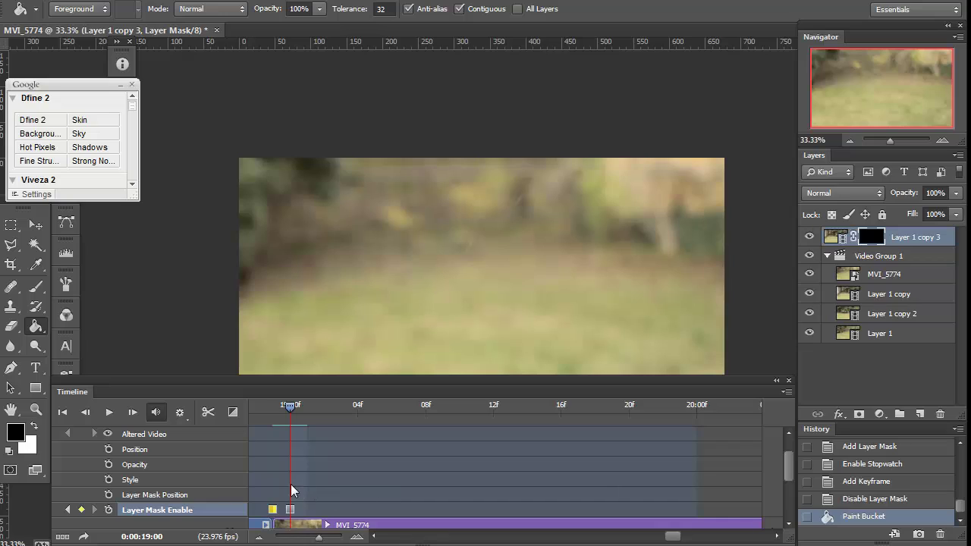
{"action": "left_click", "coordinate": [108, 495]}
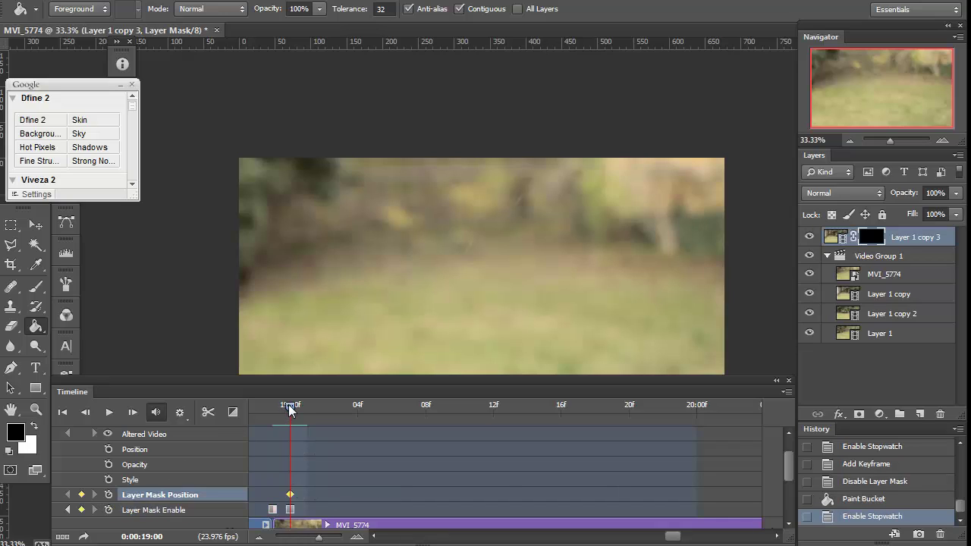
{"action": "left_click_drag", "start_coordinate": [288, 404], "coordinate": [709, 416]}
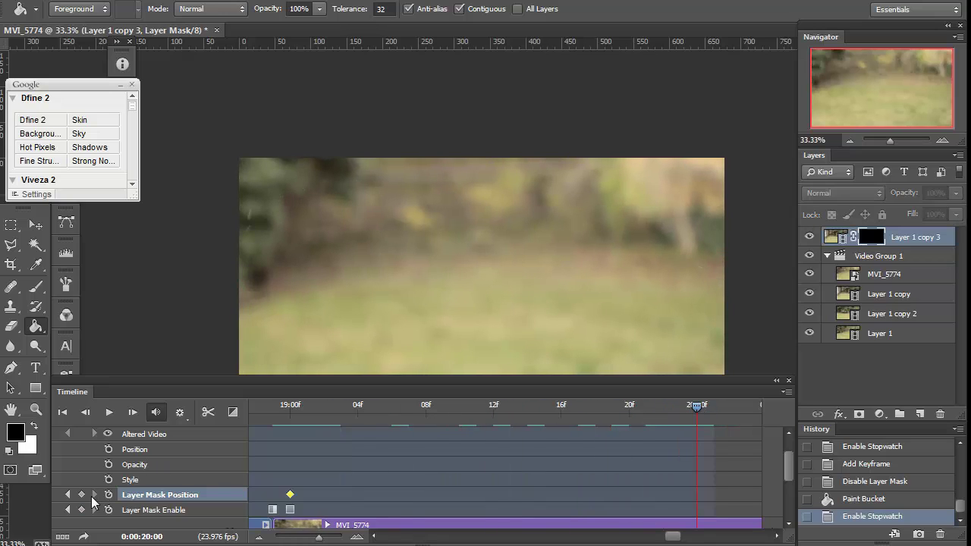
{"action": "left_click", "coordinate": [82, 495]}
At the 0:00:19:00 position keyframe, unlink the mask from Layer 1 copy 3 and move it horizontally off the canvas to the right
{"action": "left_click", "coordinate": [289, 410]}
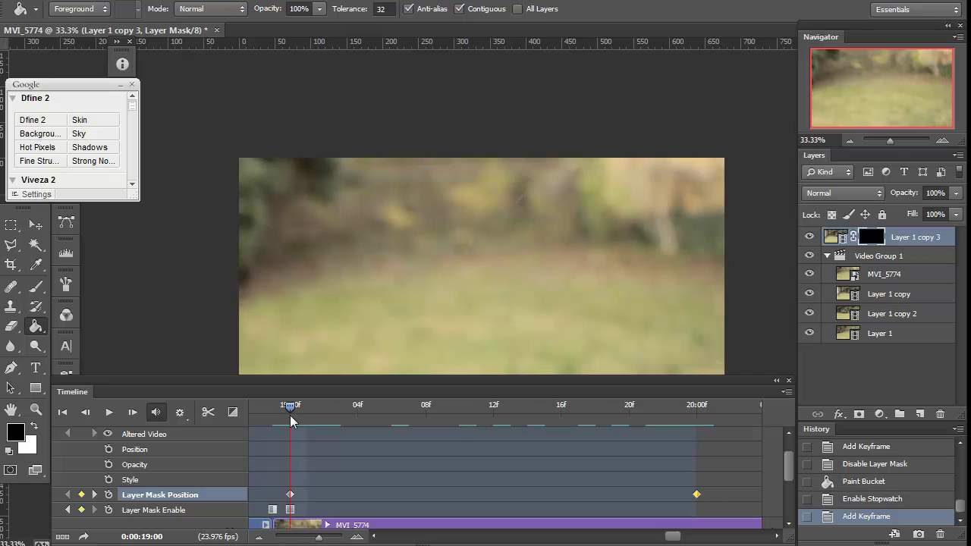
{"action": "left_click", "coordinate": [290, 495]}
{"action": "key", "text": "v"}
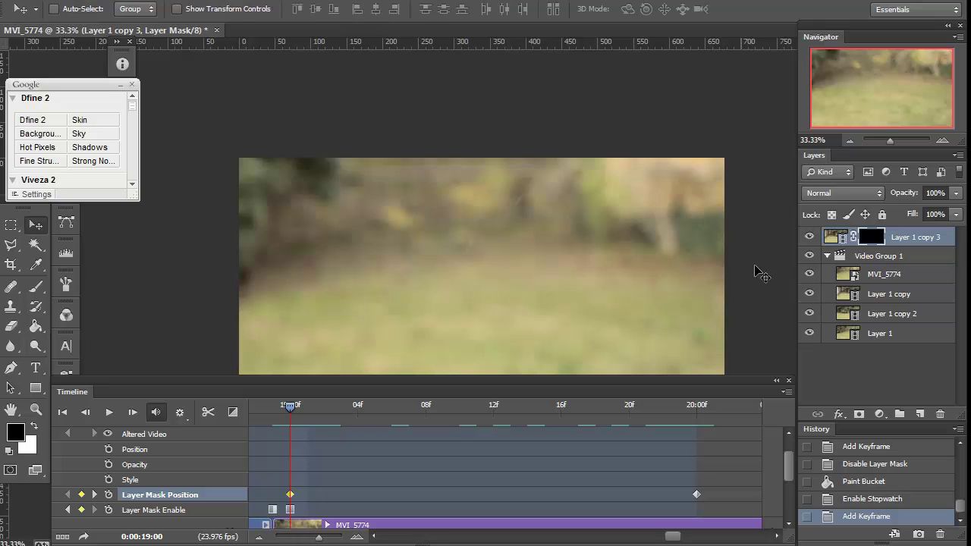
{"action": "left_click", "coordinate": [854, 237]}
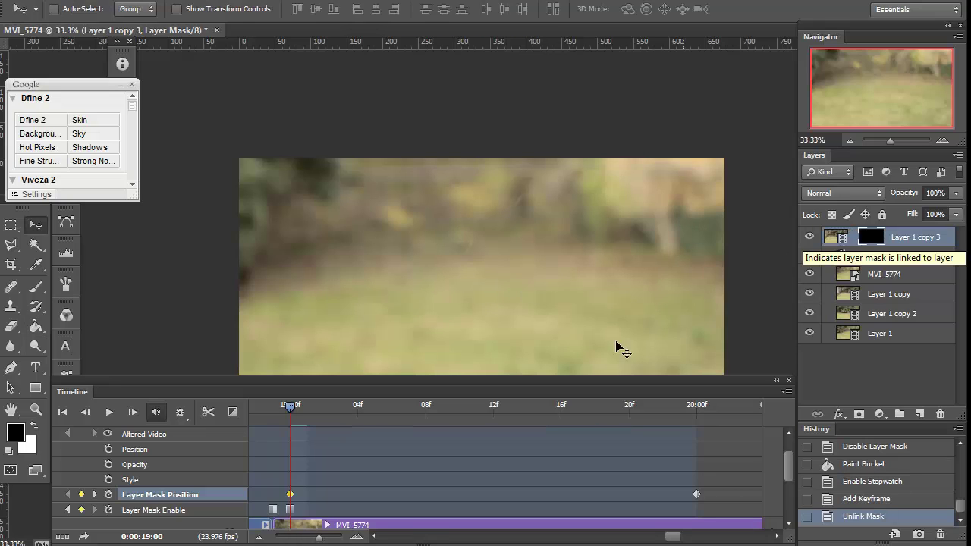
{"action": "left_click_drag", "start_coordinate": [291, 288], "coordinate": [771, 290]}
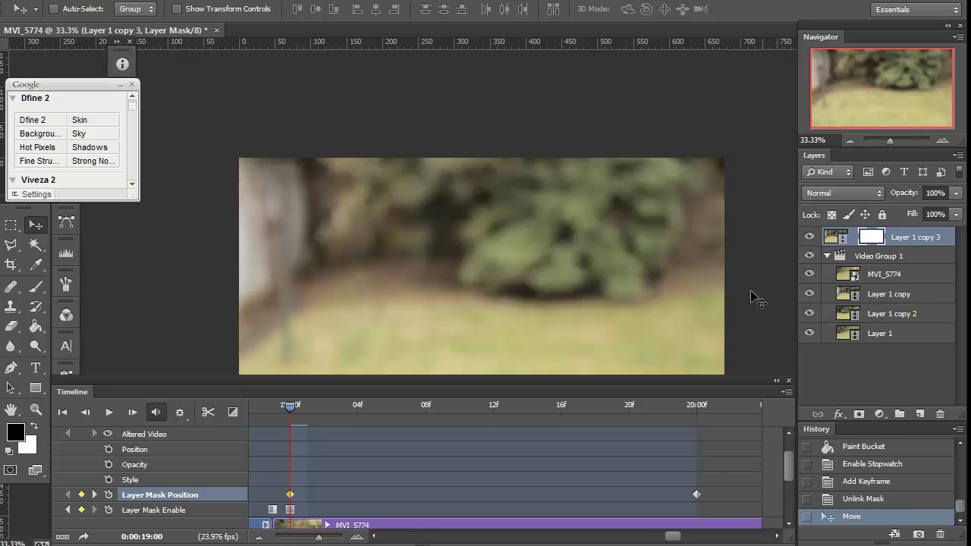
Play the mask transition from 0:00:18:22 past 20:00 with the timeline shortened to show more of the canvas
{"action": "left_click", "coordinate": [277, 406]}
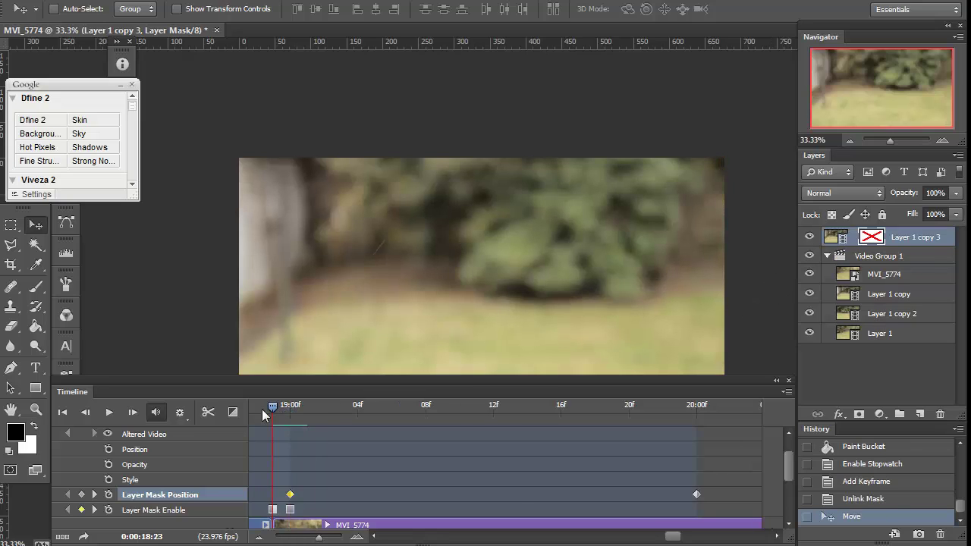
{"action": "left_click", "coordinate": [261, 412]}
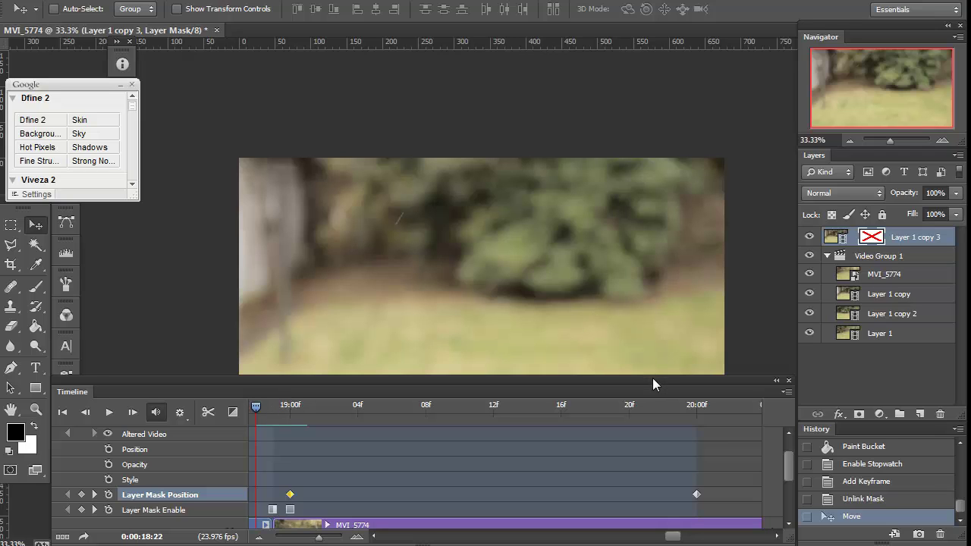
{"action": "left_click_drag", "start_coordinate": [652, 377], "coordinate": [648, 468]}
{"action": "key", "text": "space"}
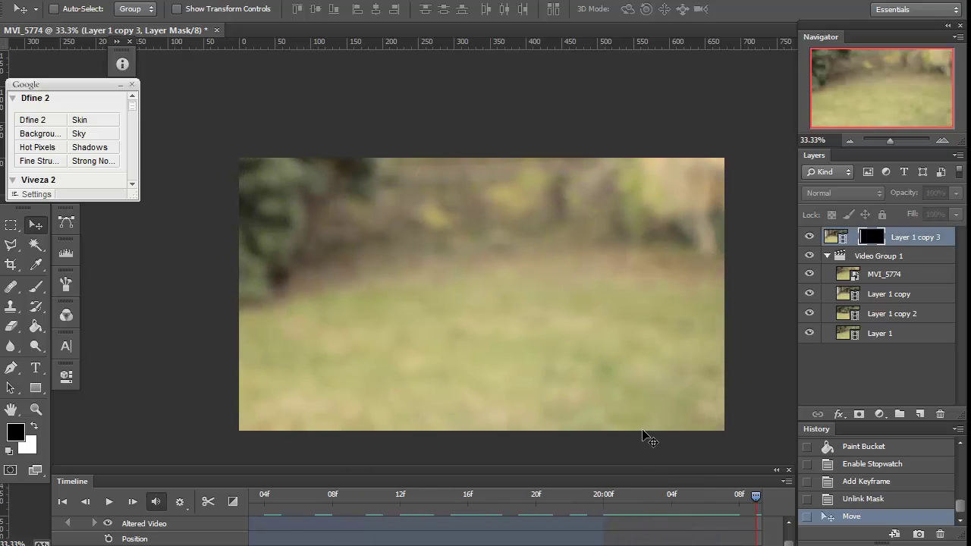
Enlarge the timeline area and collapse the property tracks of Layer 1 copy 3 and Video Group 1
{"action": "left_click_drag", "start_coordinate": [527, 469], "coordinate": [538, 395]}
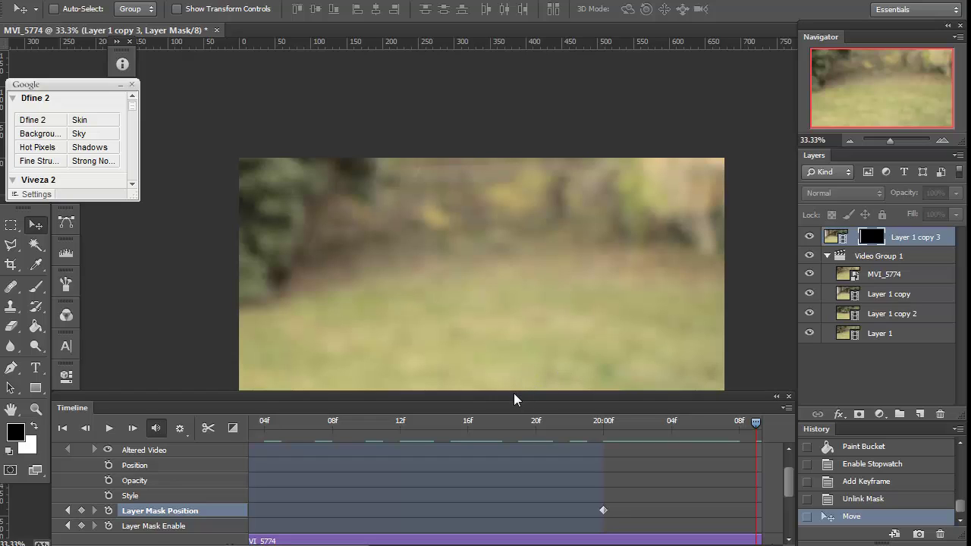
{"action": "left_click_drag", "start_coordinate": [514, 393], "coordinate": [516, 359]}
{"action": "left_click_drag", "start_coordinate": [422, 530], "coordinate": [425, 504]}
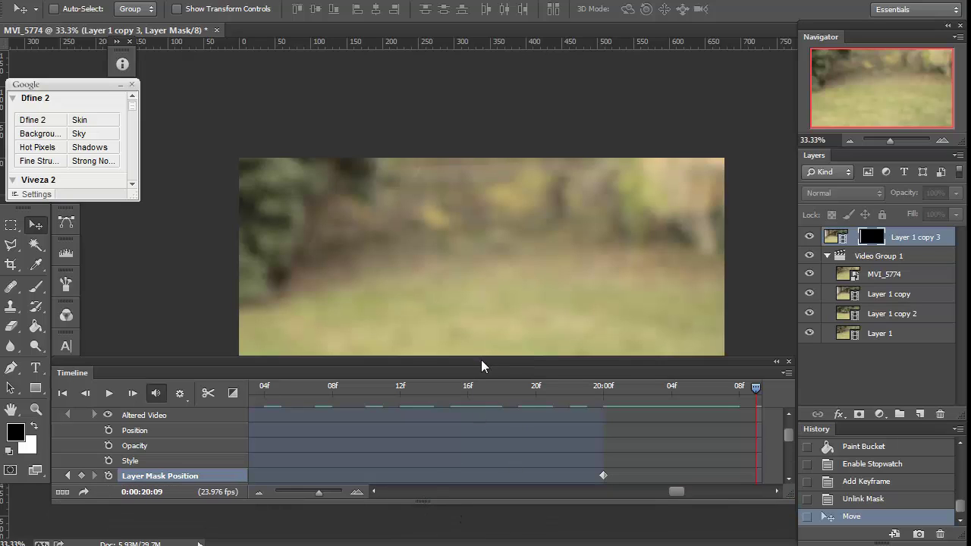
{"action": "left_click_drag", "start_coordinate": [481, 361], "coordinate": [478, 396]}
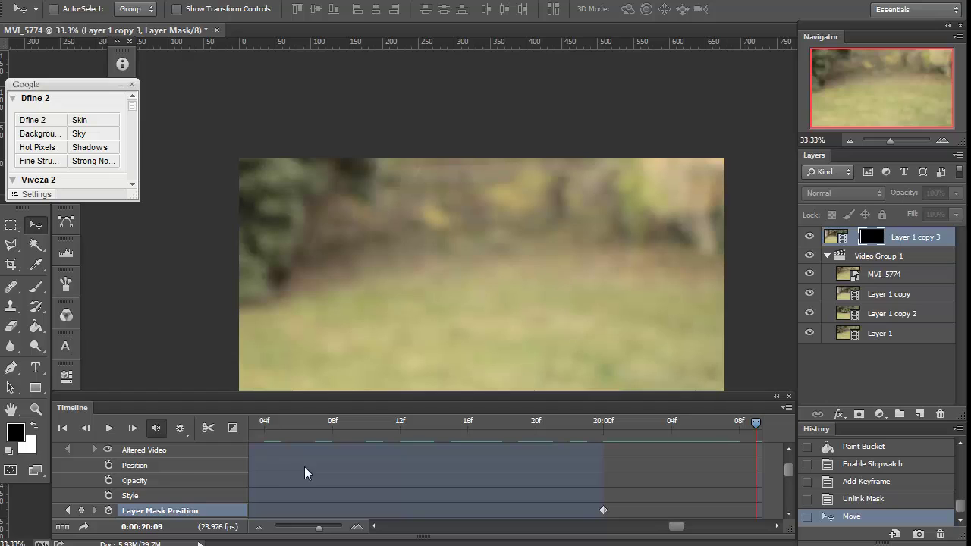
{"action": "scroll", "coordinate": [304, 467], "scroll_direction": "down", "scroll_amount": 2}
{"action": "scroll", "coordinate": [305, 467], "scroll_direction": "up", "scroll_amount": 2}
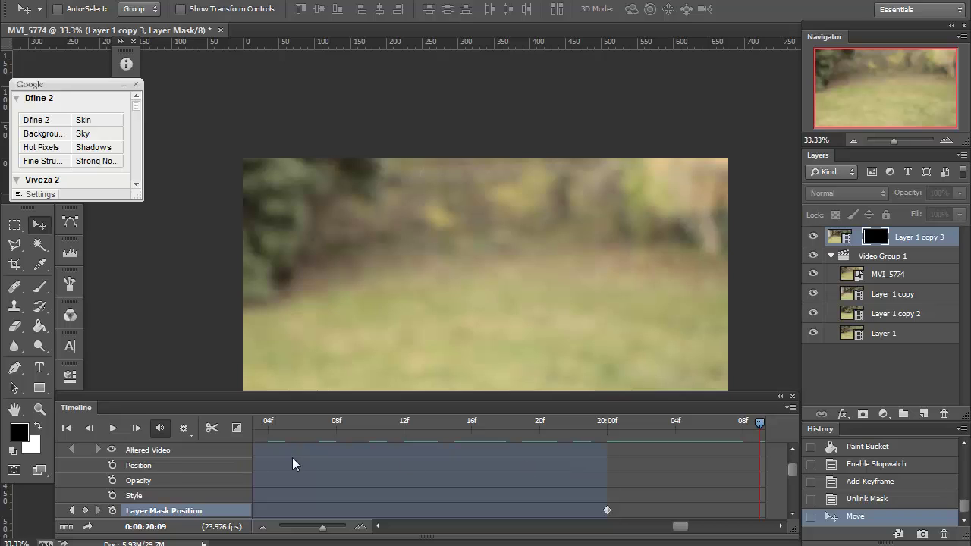
{"action": "scroll", "coordinate": [304, 464], "scroll_direction": "up", "scroll_amount": 2}
{"action": "left_click", "coordinate": [64, 460]}
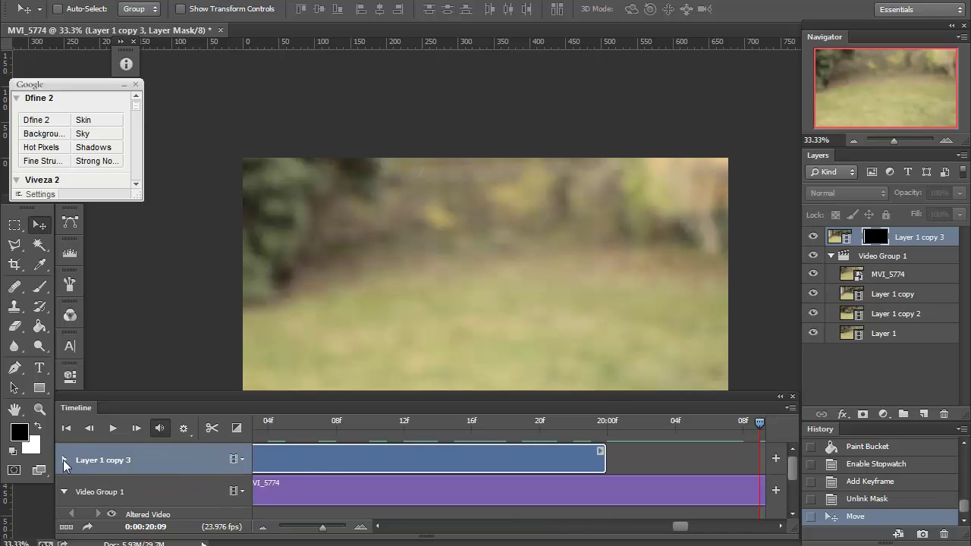
{"action": "left_click", "coordinate": [65, 492]}
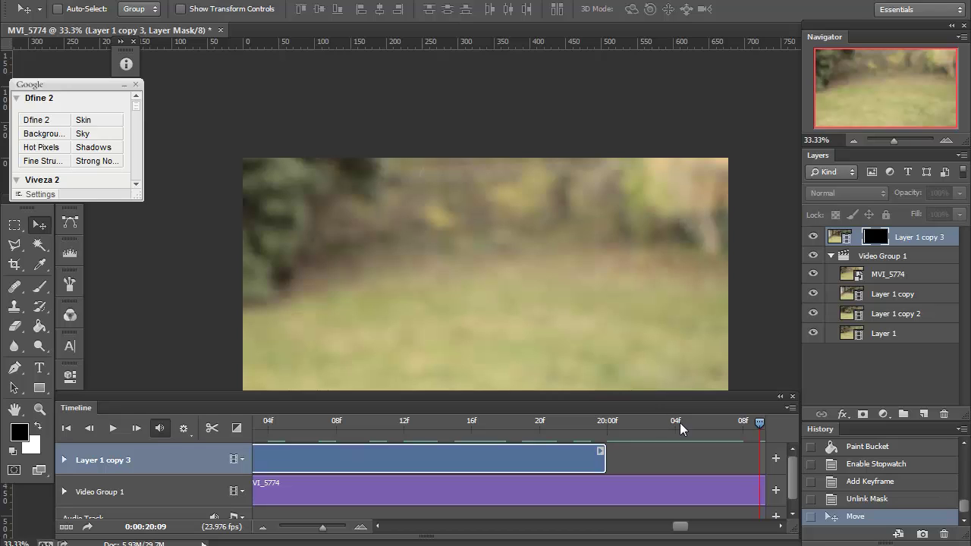
{"action": "scroll", "coordinate": [456, 486], "scroll_direction": "down", "scroll_amount": 1}
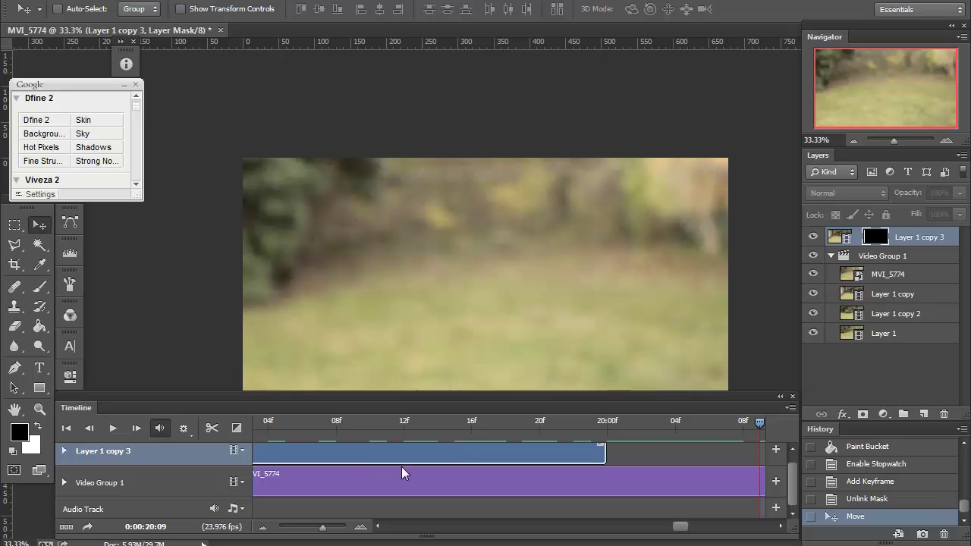
Examine the video and audio settings of the Layer 1 copy 3 clip, including volume, fades and muting
{"action": "right_click", "coordinate": [430, 447]}
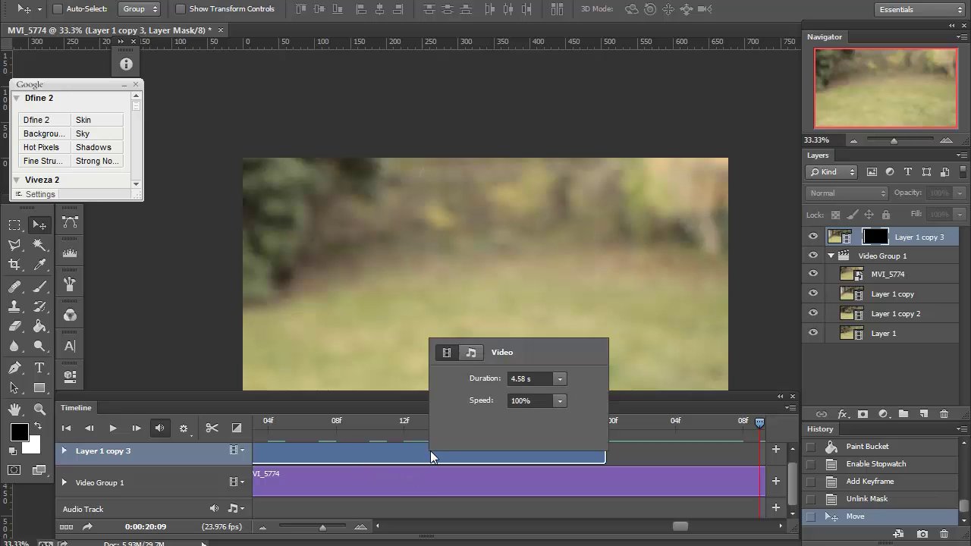
{"action": "left_click", "coordinate": [409, 451]}
{"action": "right_click", "coordinate": [421, 448]}
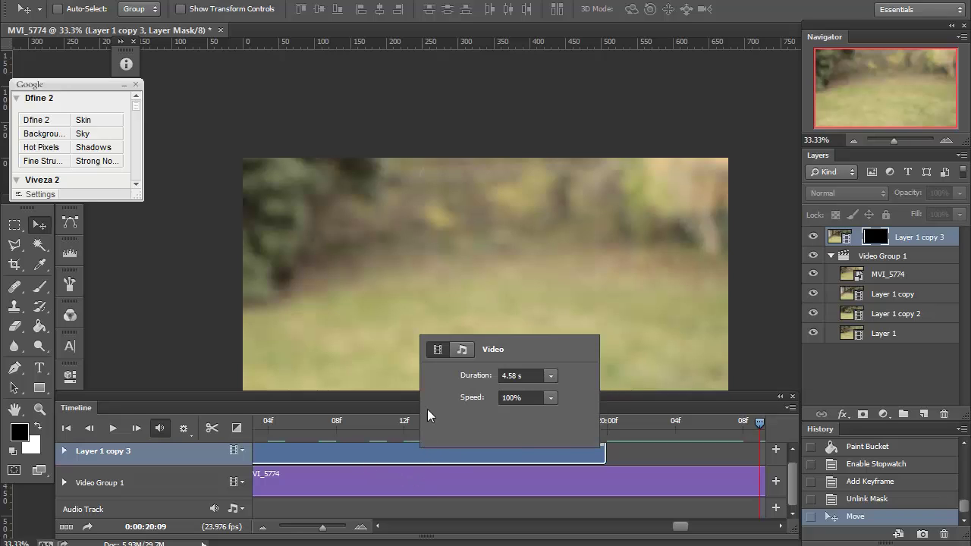
{"action": "left_click", "coordinate": [463, 350]}
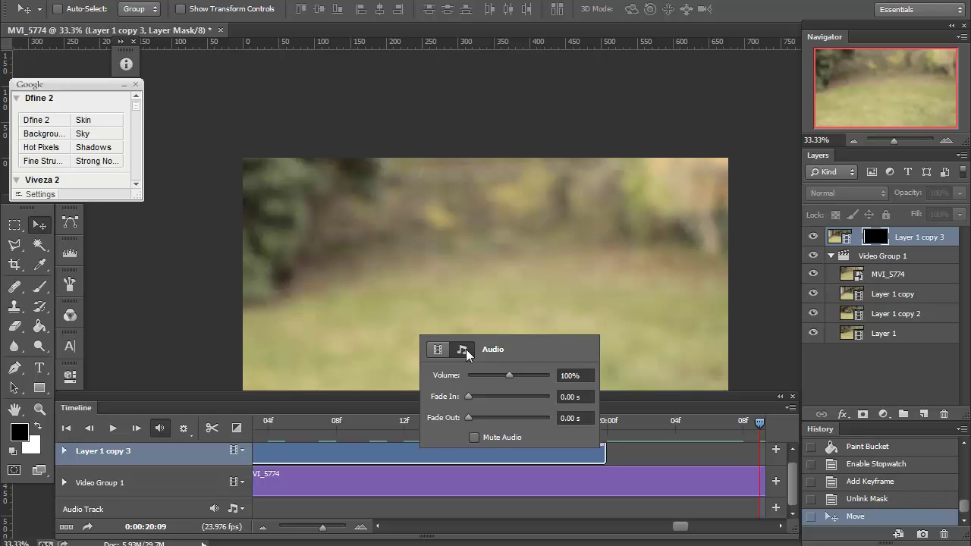
{"action": "left_click", "coordinate": [463, 506]}
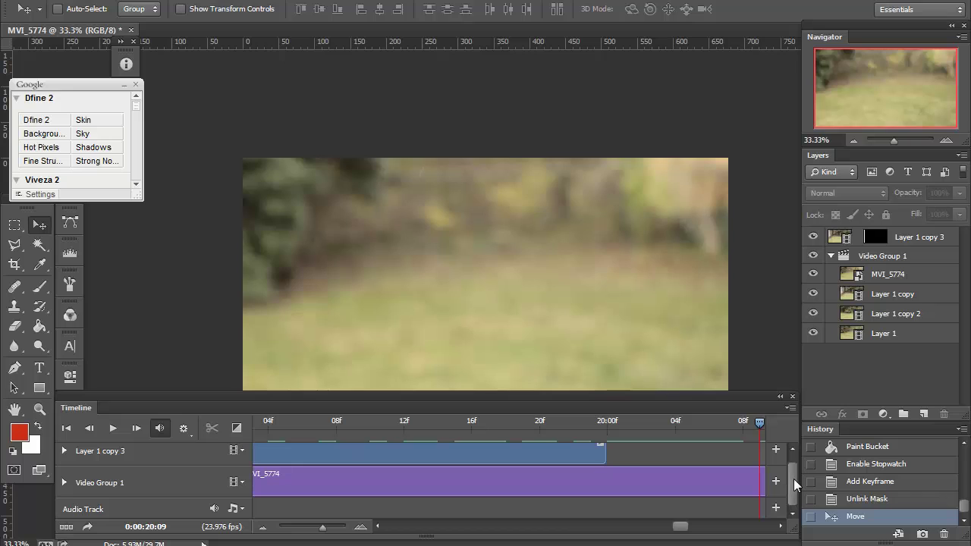
Add a new audio track to the timeline and bring it into view
{"action": "left_click", "coordinate": [240, 509]}
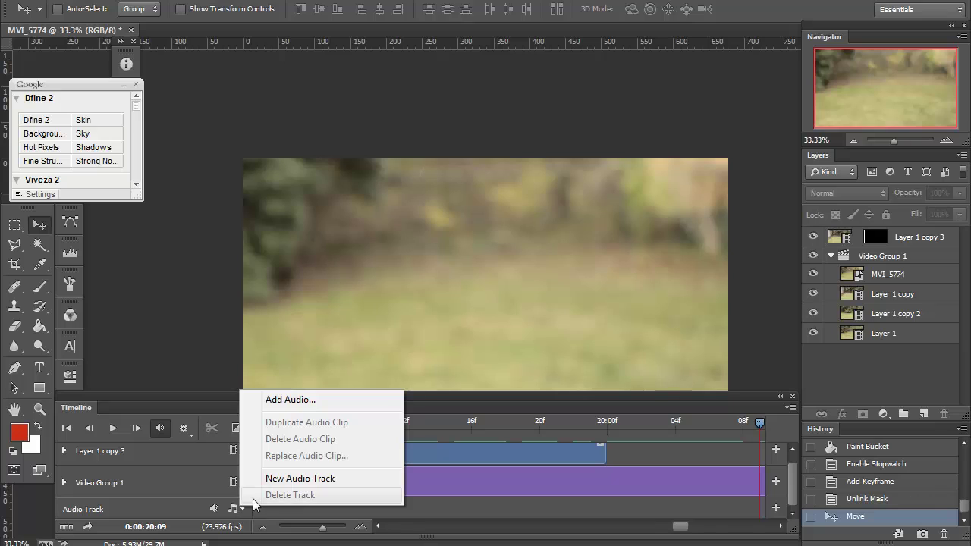
{"action": "left_click", "coordinate": [275, 481]}
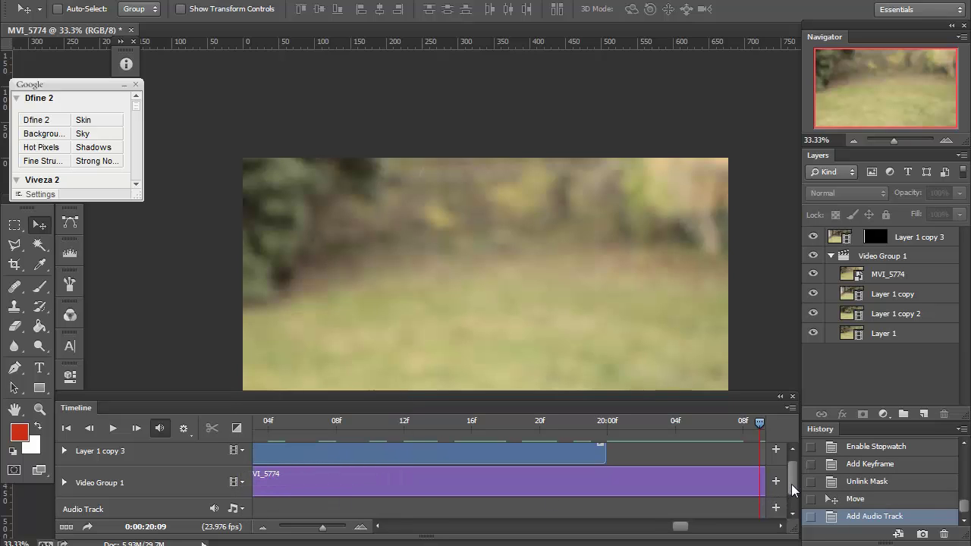
{"action": "left_click_drag", "start_coordinate": [791, 489], "coordinate": [793, 510]}
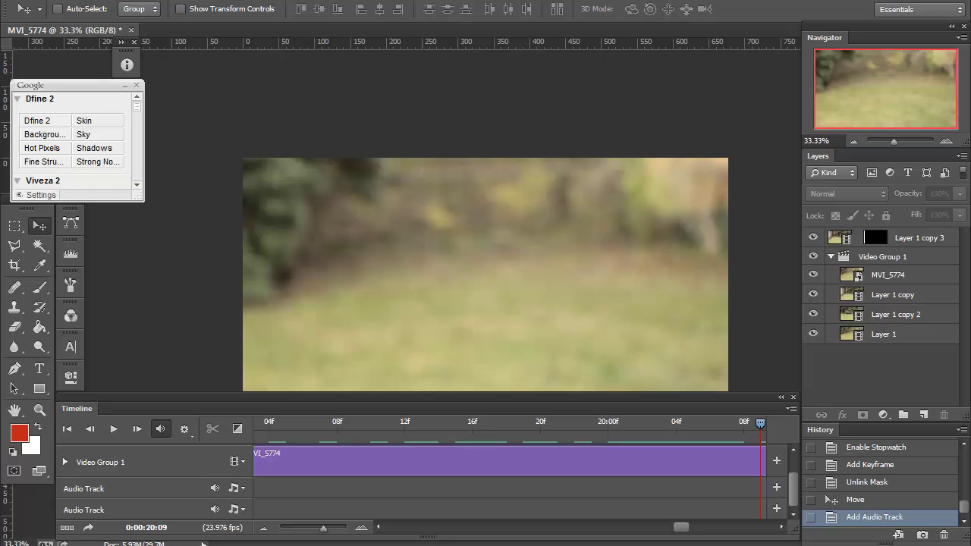
Open the Render Video export settings and check the encoder choices, keeping Adobe Media Encoder
{"action": "left_click", "coordinate": [44, 0]}
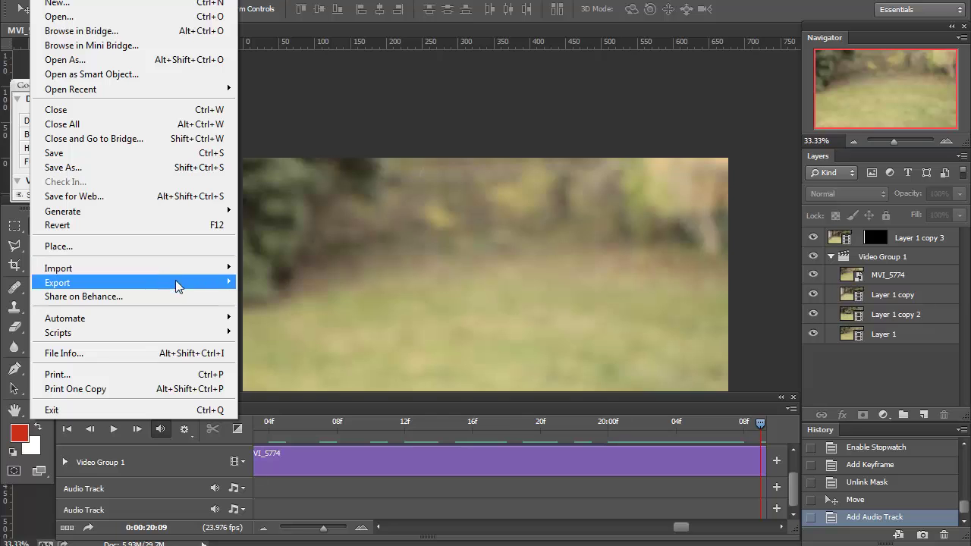
{"action": "mouse_move", "coordinate": [227, 289]}
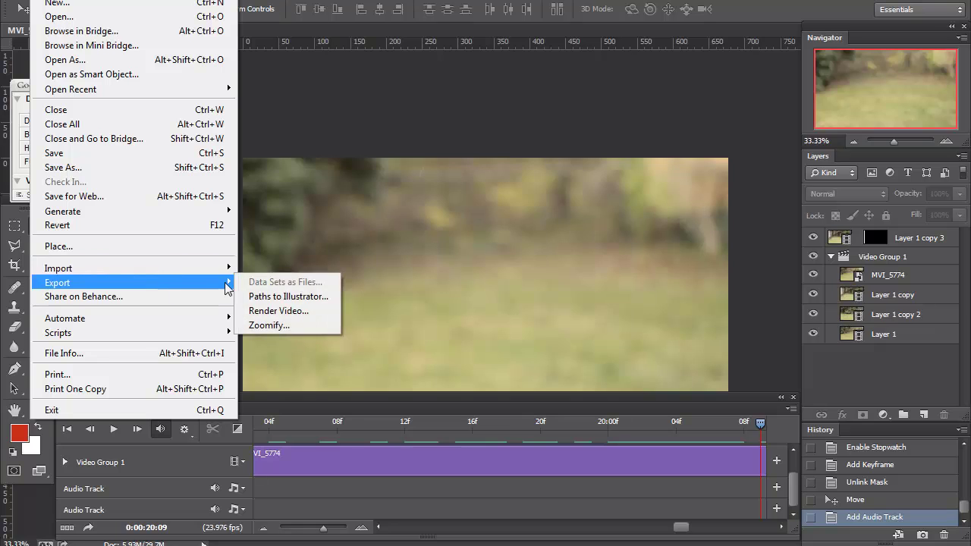
{"action": "left_click", "coordinate": [270, 311]}
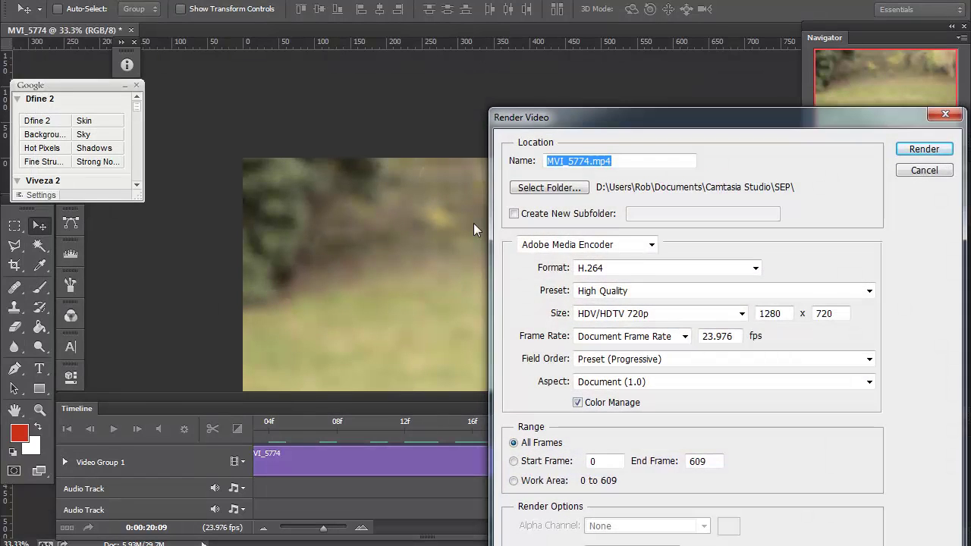
{"action": "left_click_drag", "start_coordinate": [778, 121], "coordinate": [699, 54]}
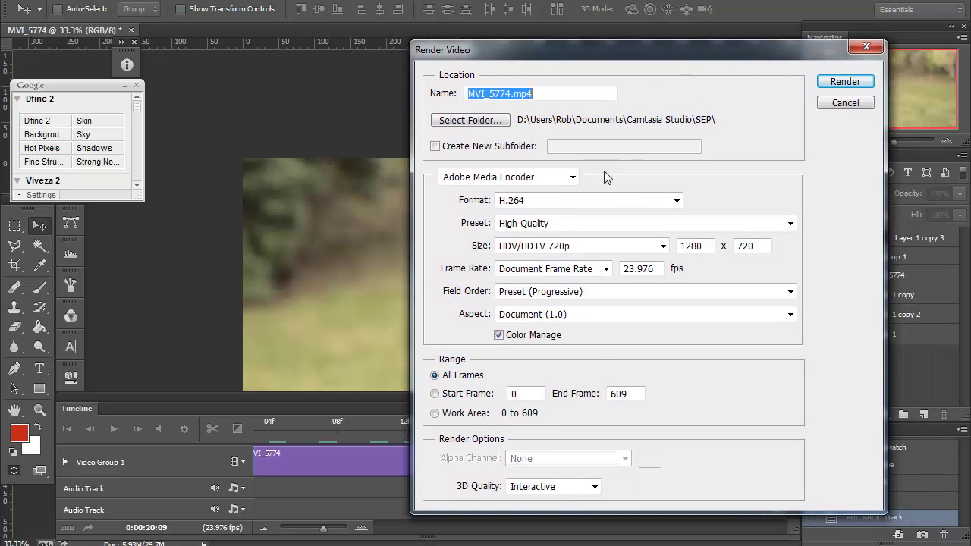
{"action": "left_click", "coordinate": [573, 177]}
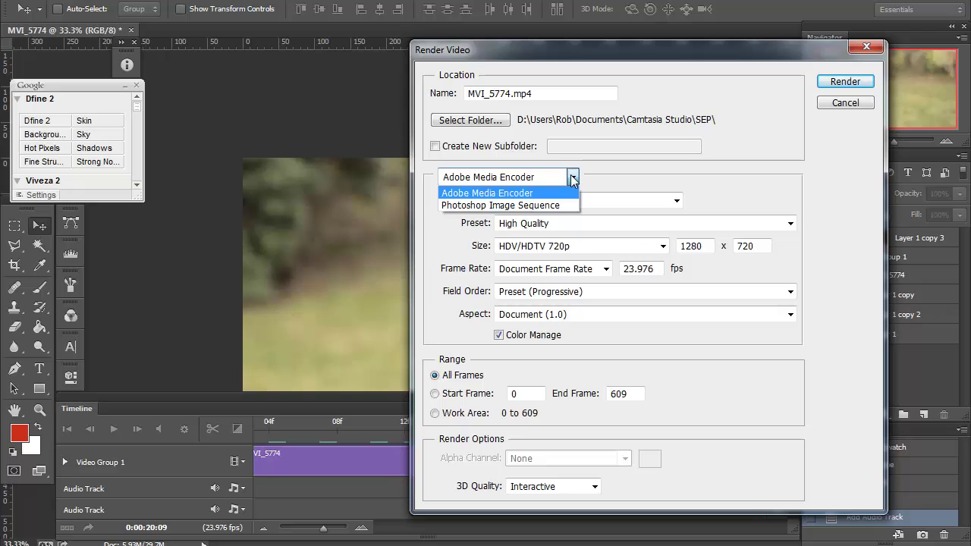
{"action": "left_click", "coordinate": [573, 179]}
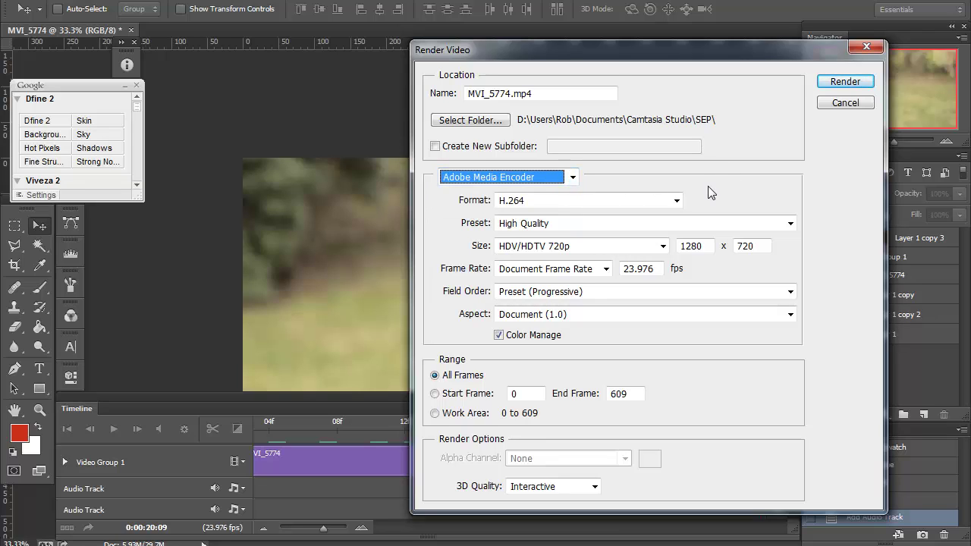
Try the QuickTime, DPX and H.264 render formats in turn, and look through the H.264 presets
{"action": "left_click", "coordinate": [677, 200]}
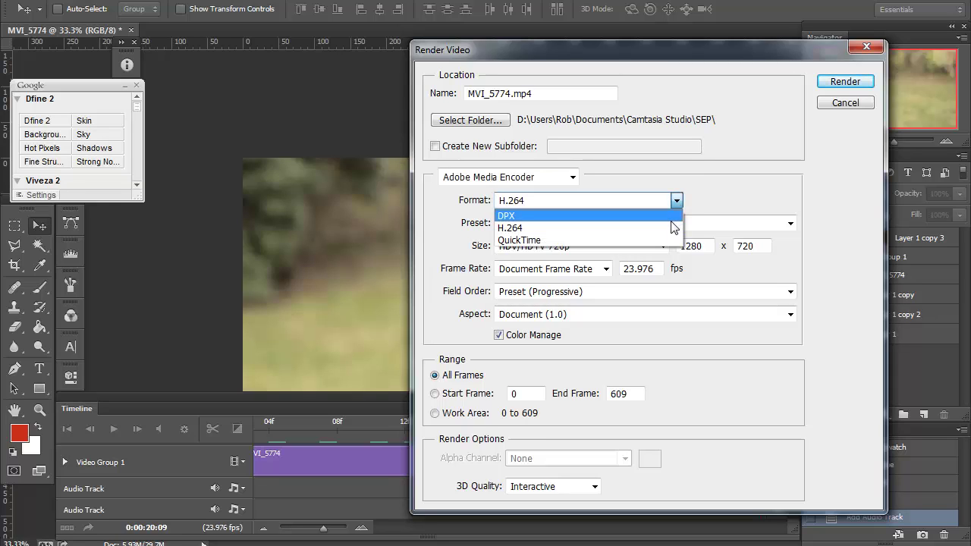
{"action": "left_click", "coordinate": [605, 241]}
{"action": "left_click", "coordinate": [602, 204]}
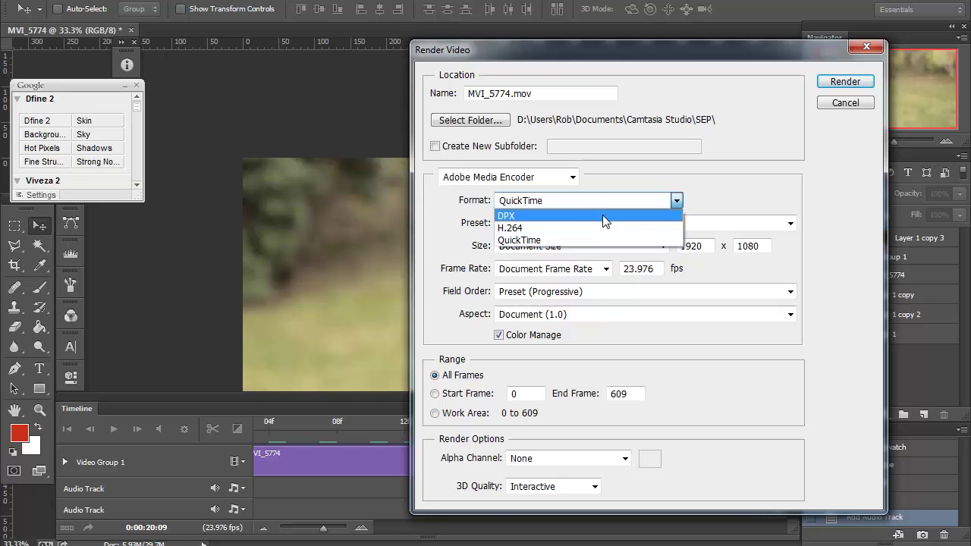
{"action": "left_click", "coordinate": [603, 216]}
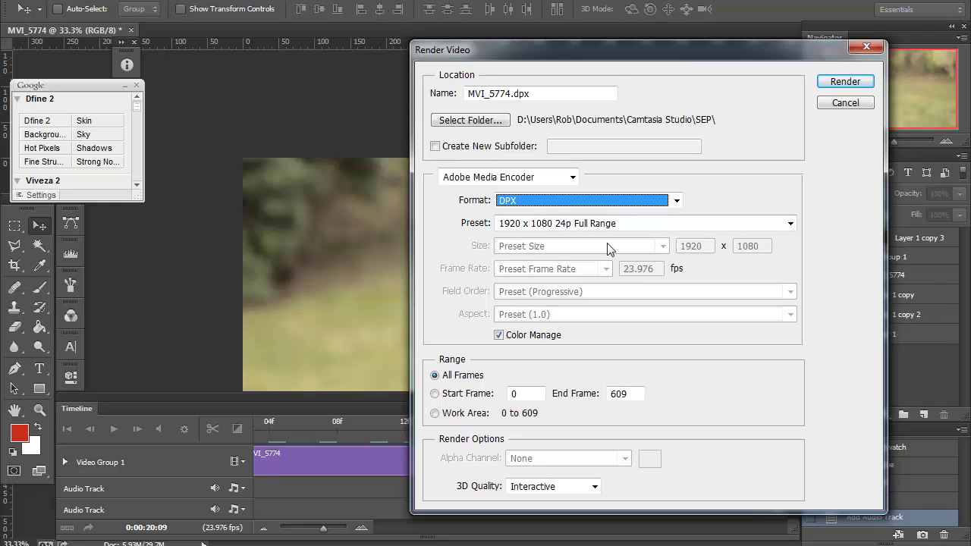
{"action": "left_click", "coordinate": [742, 187]}
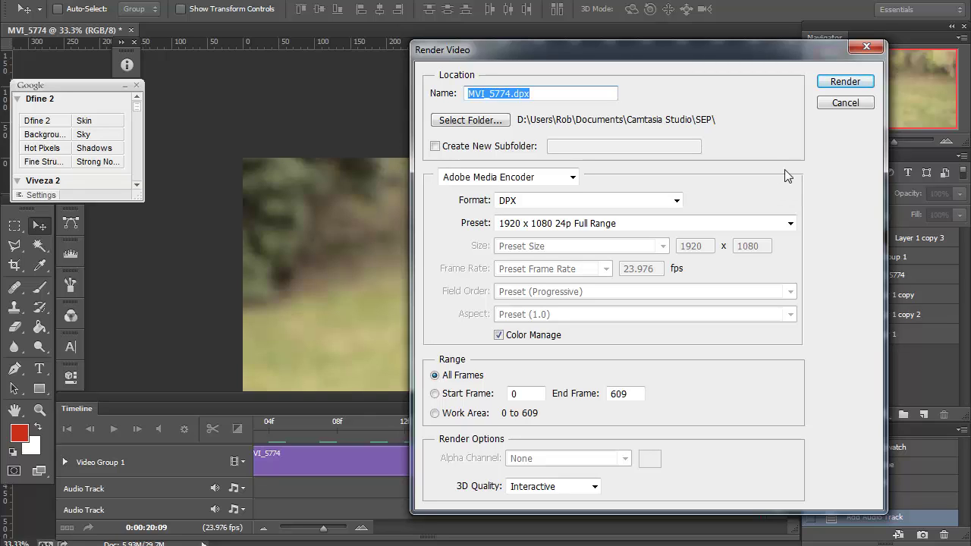
{"action": "left_click", "coordinate": [678, 202]}
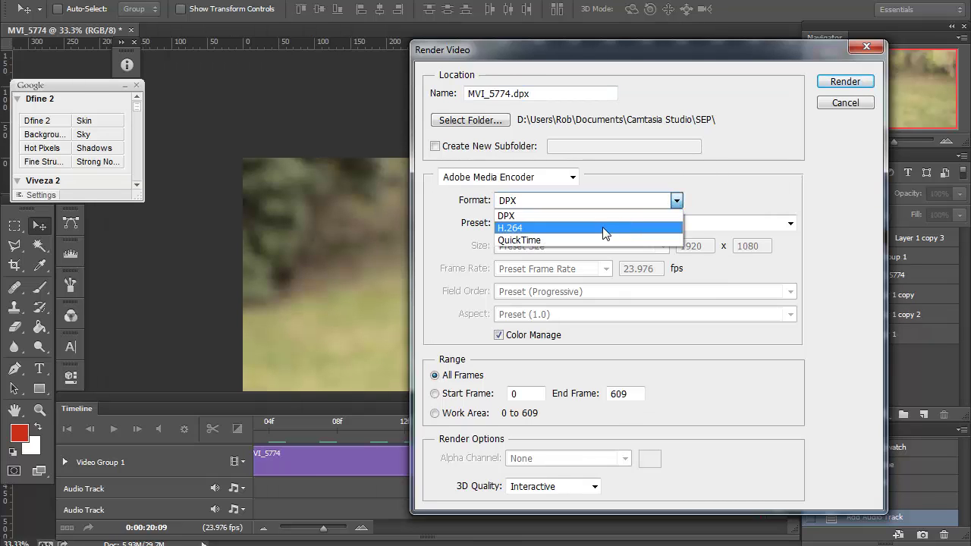
{"action": "left_click", "coordinate": [656, 222]}
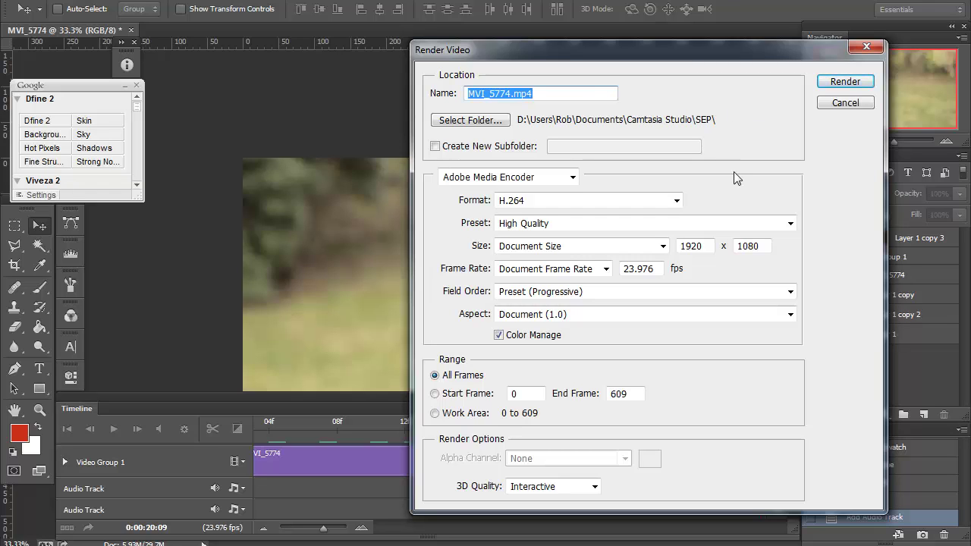
{"action": "left_click", "coordinate": [641, 226]}
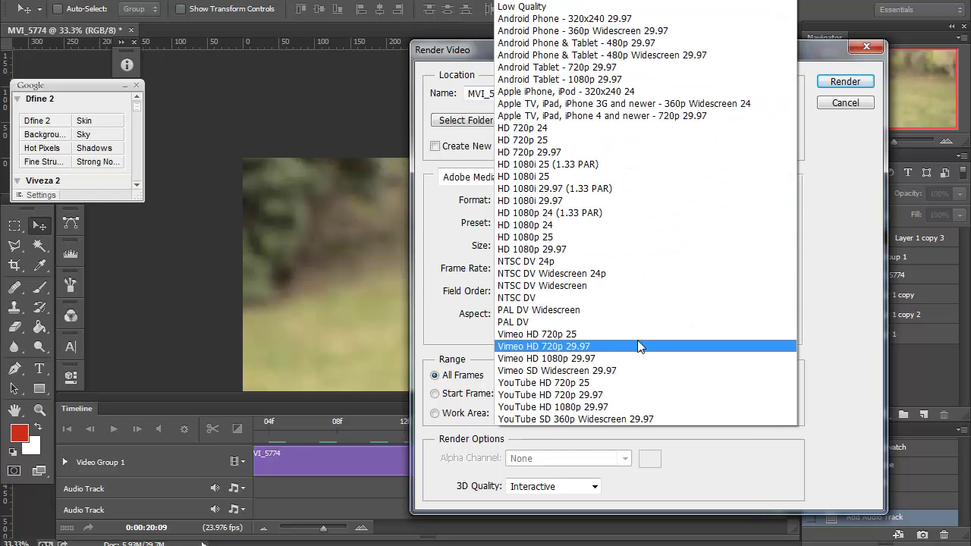
{"action": "left_click", "coordinate": [814, 274]}
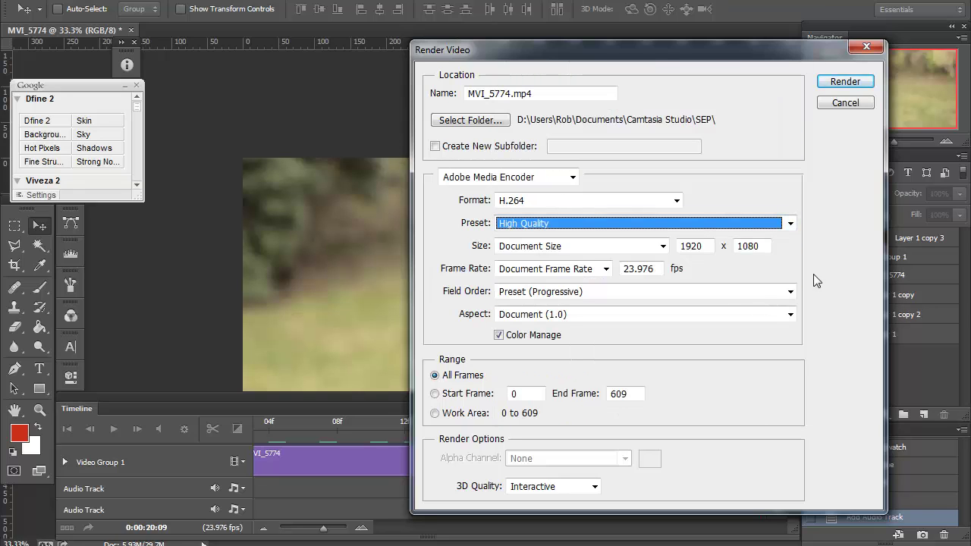
{"action": "key", "text": "Down"}
Set the render format to QuickTime and review its presets, keeping Animation High Quality
{"action": "left_click", "coordinate": [647, 201]}
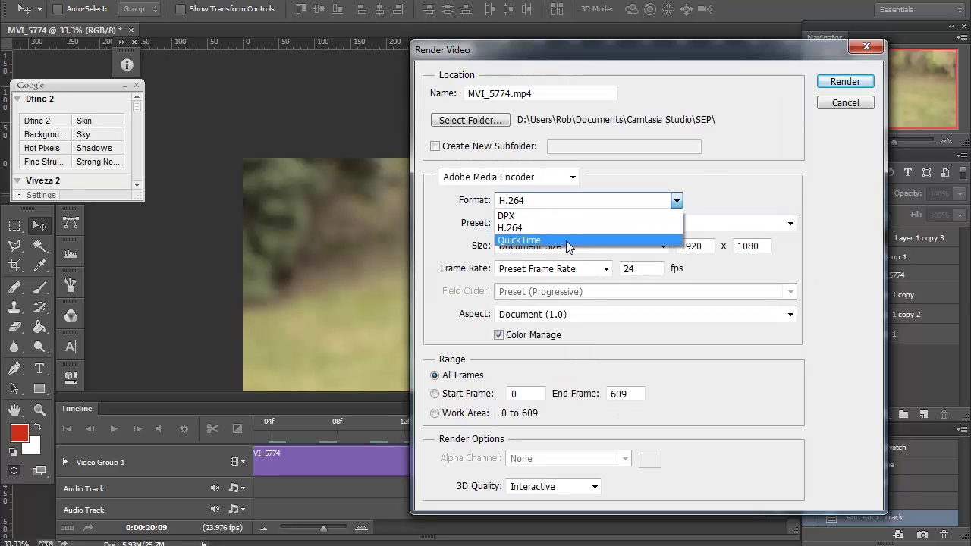
{"action": "left_click", "coordinate": [566, 242]}
{"action": "left_click", "coordinate": [610, 224]}
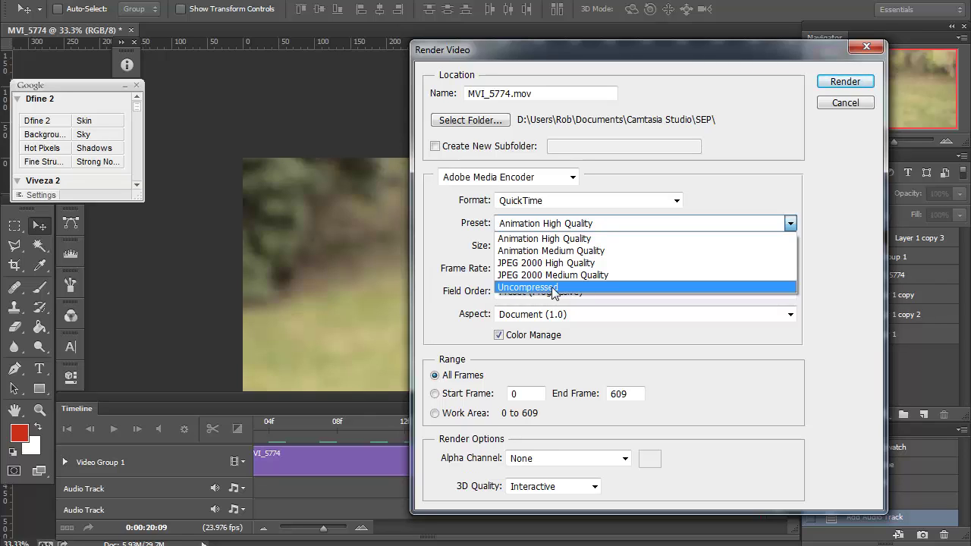
{"action": "left_click", "coordinate": [755, 191]}
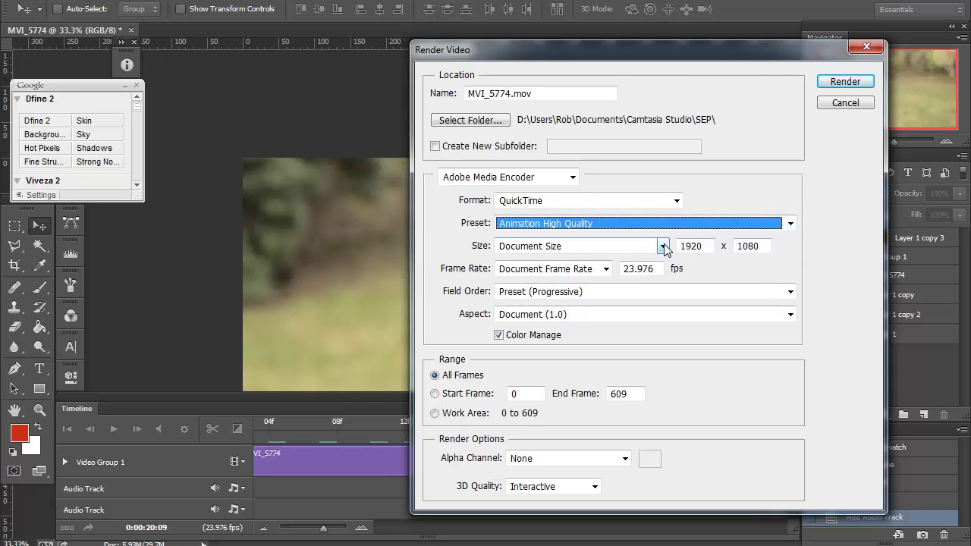
Set the rendered video's size to 1280 x 720
{"action": "left_click_drag", "start_coordinate": [730, 49], "coordinate": [709, 38]}
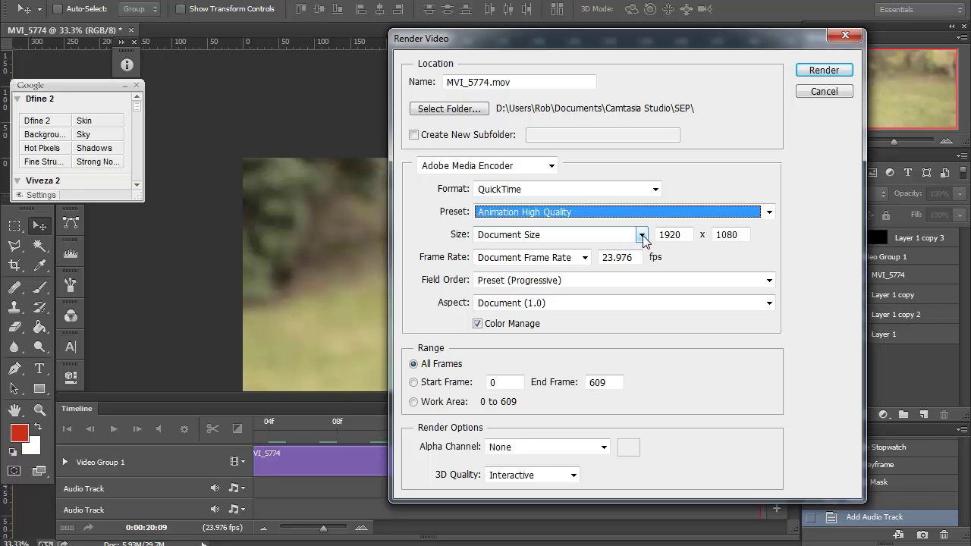
{"action": "double_click", "coordinate": [667, 236]}
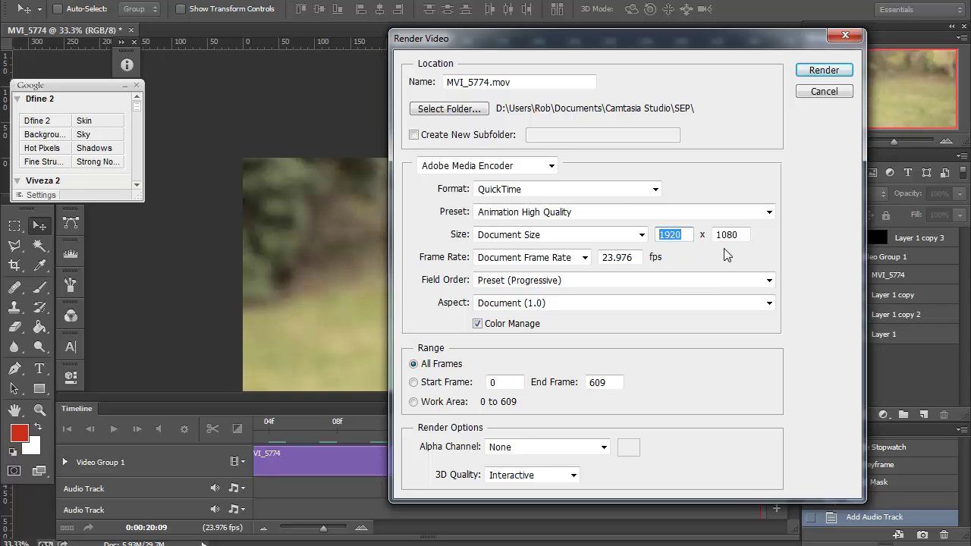
{"action": "type", "text": "1280"}
{"action": "double_click", "coordinate": [748, 236]}
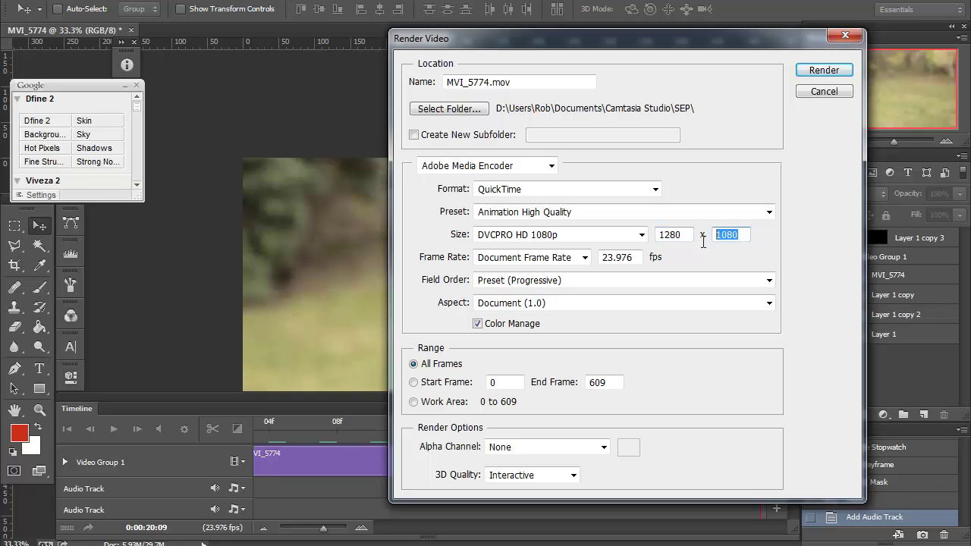
{"action": "type", "text": "720"}
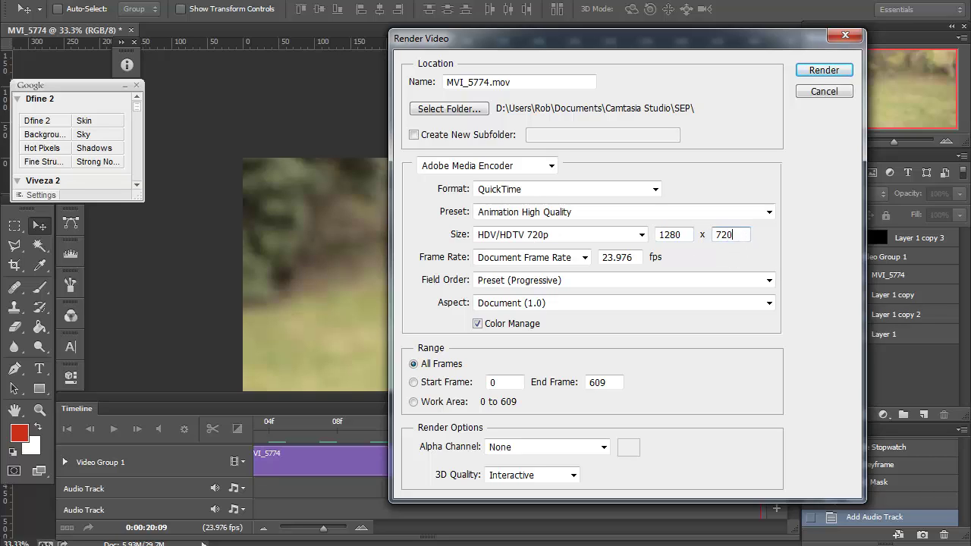
Review the size presets for the rendered video, keeping HDV/HDTV 720p
{"action": "left_click", "coordinate": [787, 262]}
{"action": "left_click", "coordinate": [552, 237]}
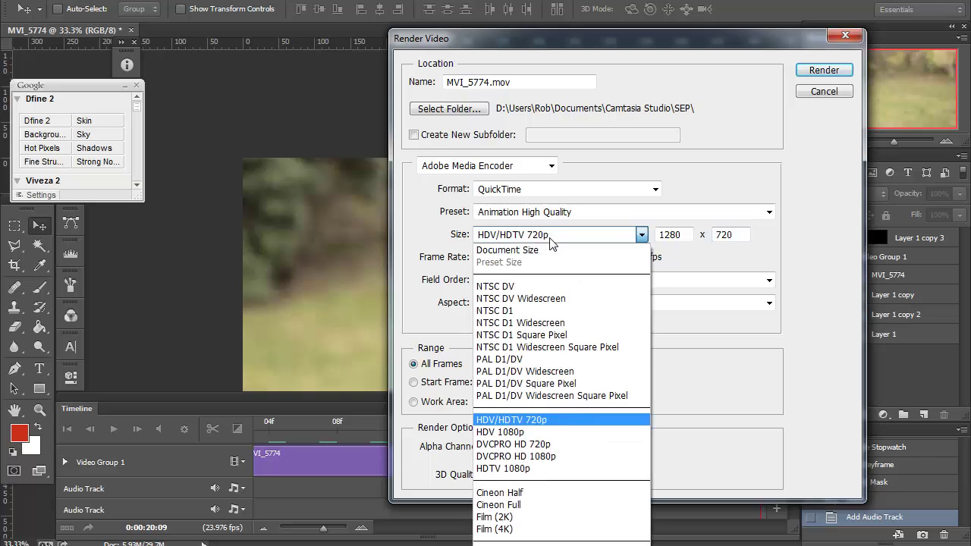
{"action": "left_click", "coordinate": [552, 236]}
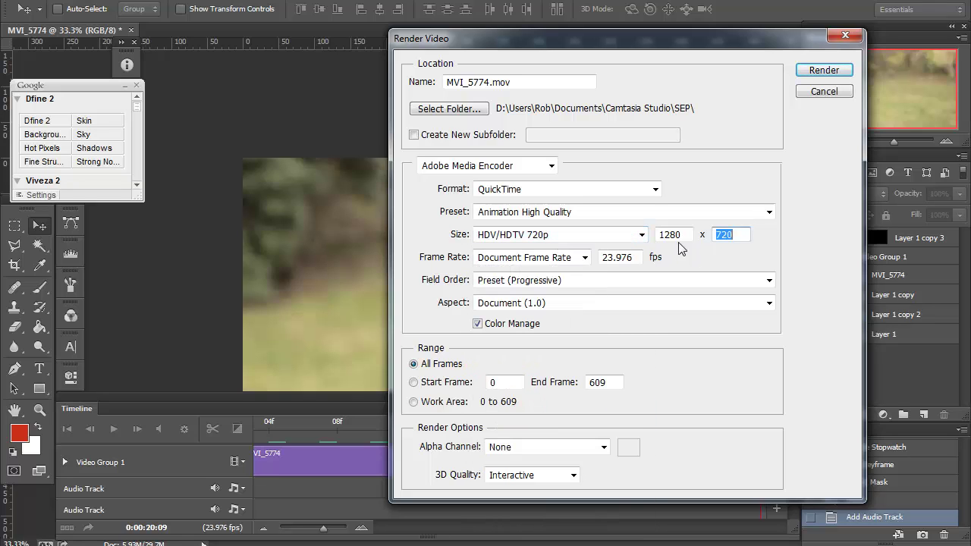
{"action": "left_click", "coordinate": [645, 236]}
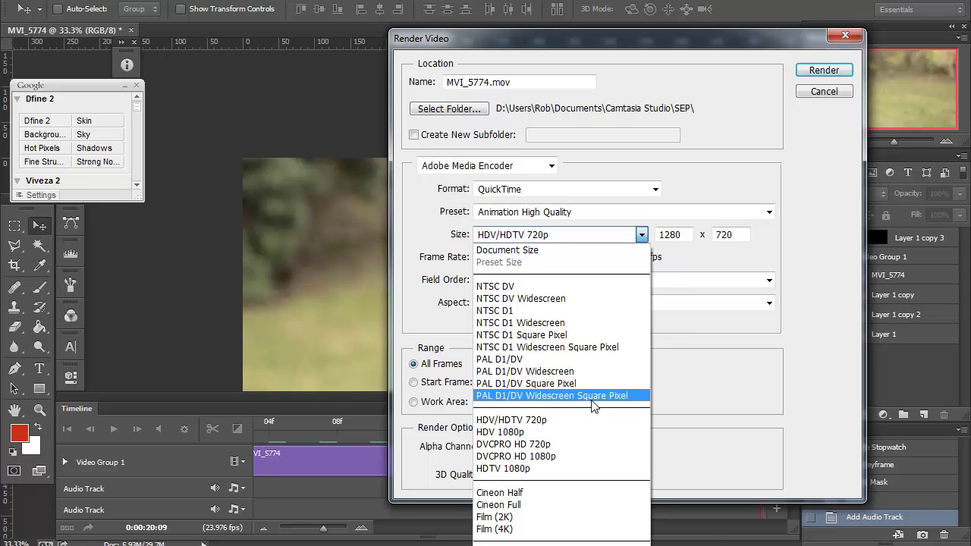
{"action": "left_click", "coordinate": [789, 419]}
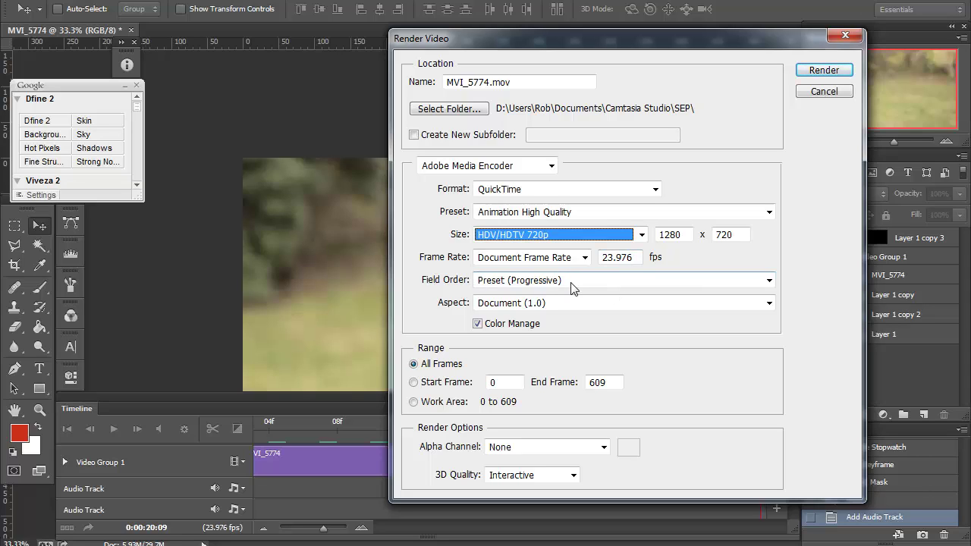
Check the render's pixel aspect choices, keeping Document (1.0) with Color Manage enabled
{"action": "left_click", "coordinate": [478, 323]}
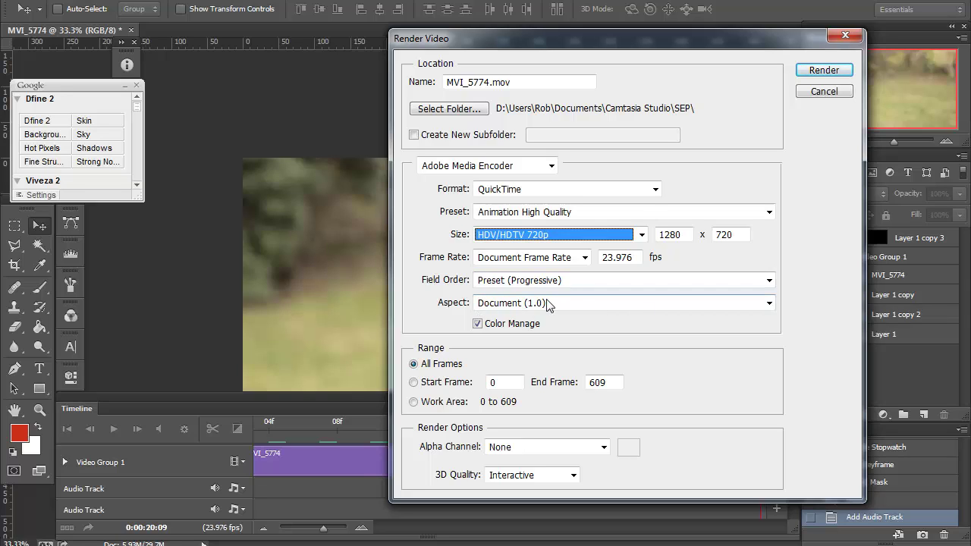
{"action": "left_click", "coordinate": [556, 304]}
{"action": "left_click", "coordinate": [558, 303]}
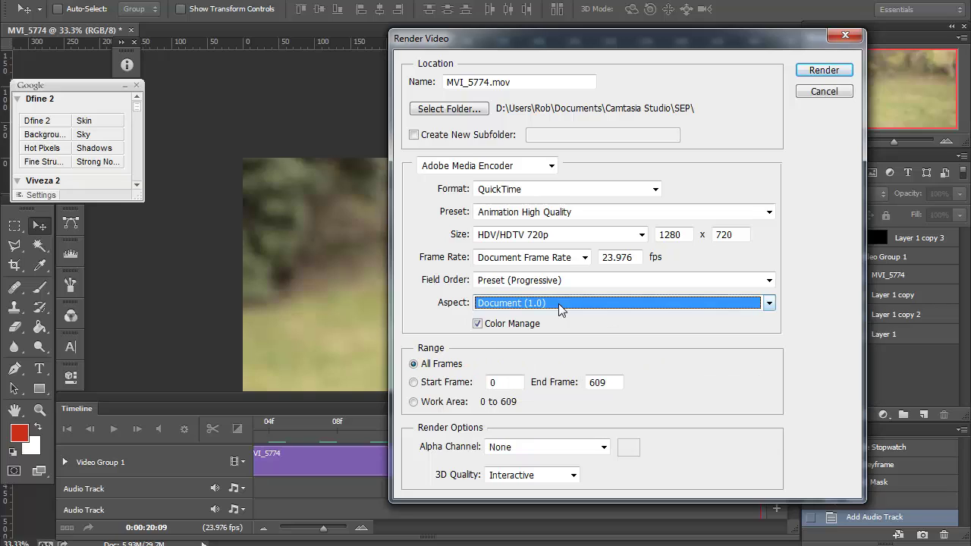
{"action": "key", "text": "Tab"}
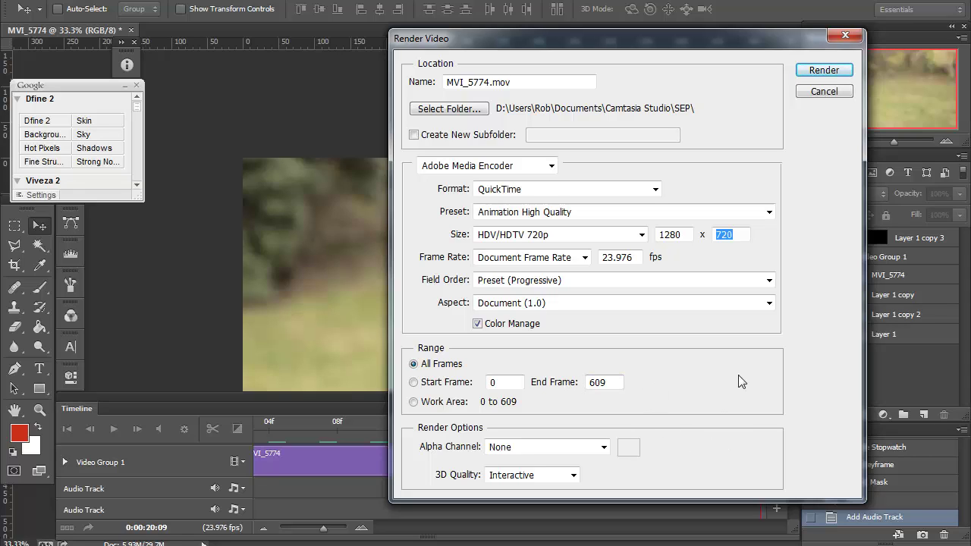
Review the alpha channel and 3D quality render options, keeping None and Interactive
{"action": "left_click", "coordinate": [605, 447]}
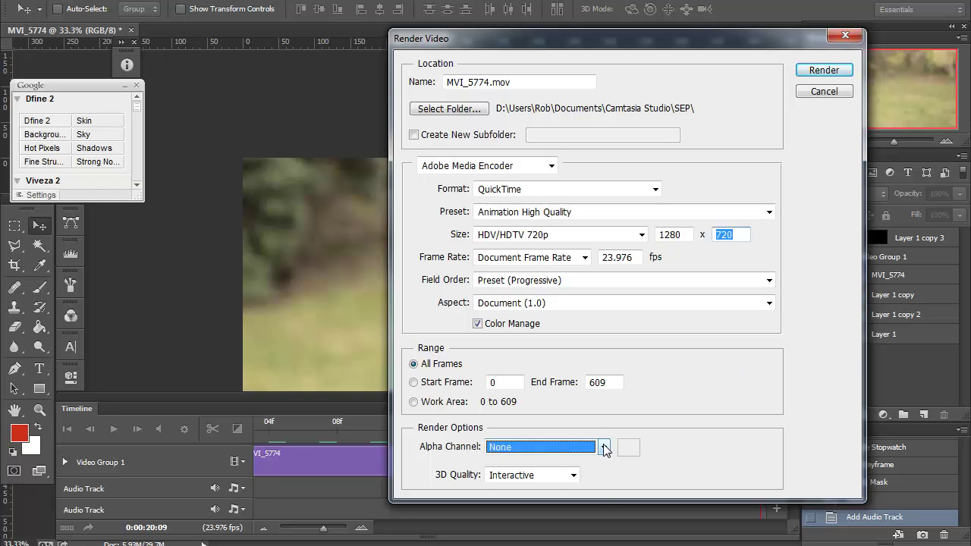
{"action": "left_click", "coordinate": [604, 447]}
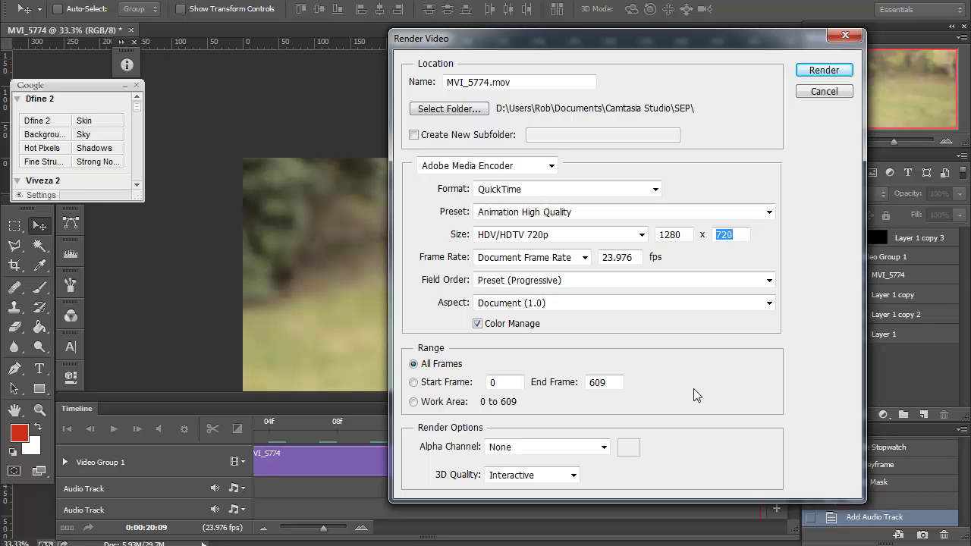
{"action": "left_click", "coordinate": [575, 475]}
{"action": "left_click", "coordinate": [573, 490]}
Browse the render destination folders without changing the SEP folder, and leave the render settings without exporting
{"action": "left_click", "coordinate": [462, 111]}
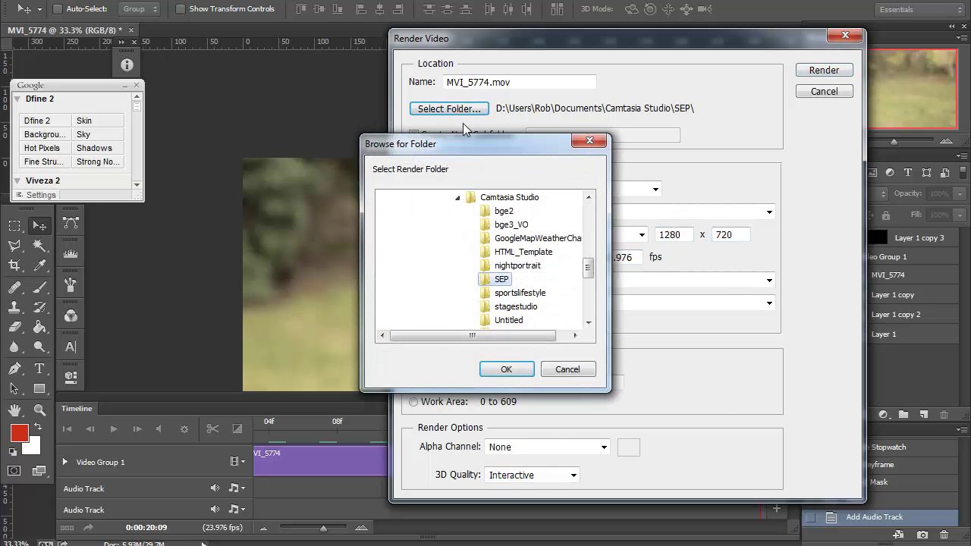
{"action": "scroll", "coordinate": [558, 302], "scroll_direction": "down", "scroll_amount": 1}
{"action": "scroll", "coordinate": [543, 282], "scroll_direction": "up", "scroll_amount": 1}
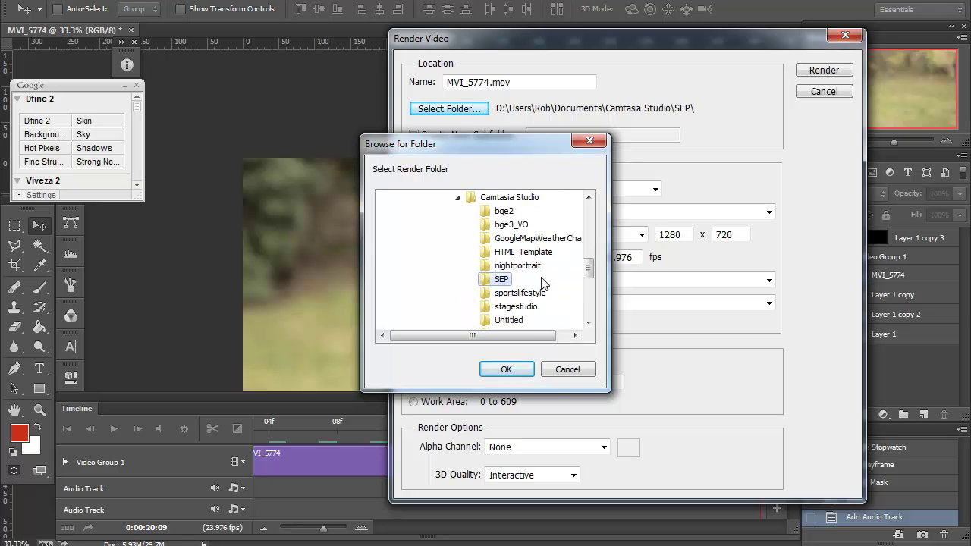
{"action": "left_click", "coordinate": [569, 369]}
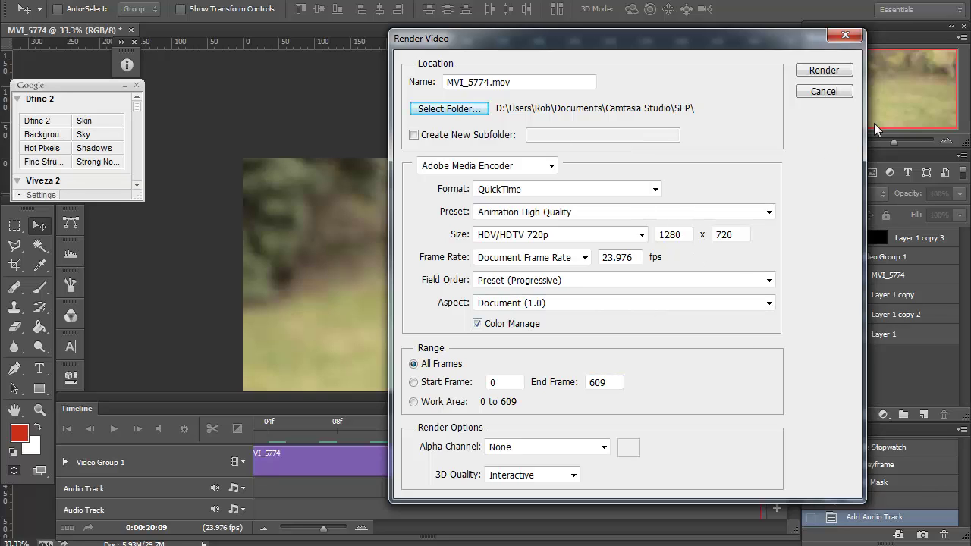
{"action": "left_click", "coordinate": [825, 91]}
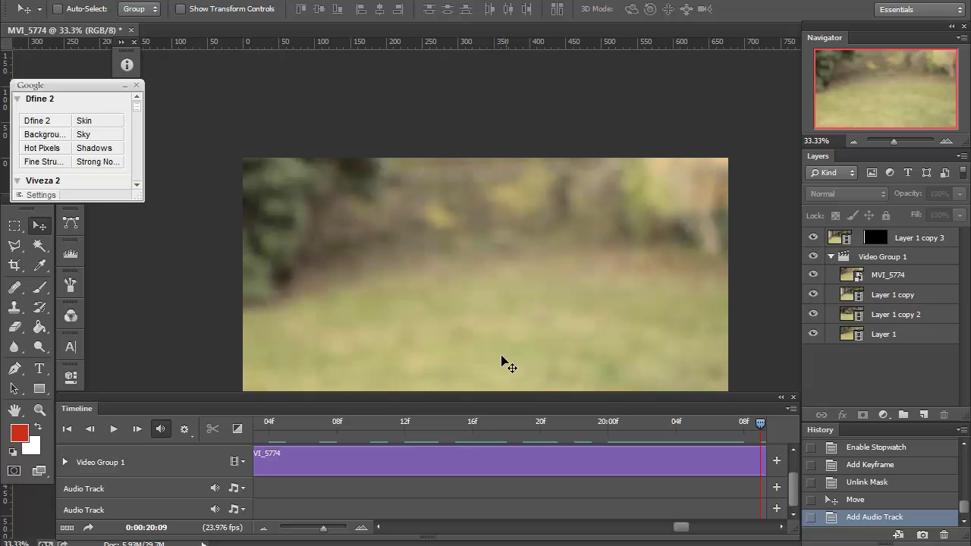
Zoom the timeline out until all clips in the video group fit in view
{"action": "left_click", "coordinate": [313, 528]}
{"action": "left_click_drag", "start_coordinate": [312, 528], "coordinate": [295, 528]}
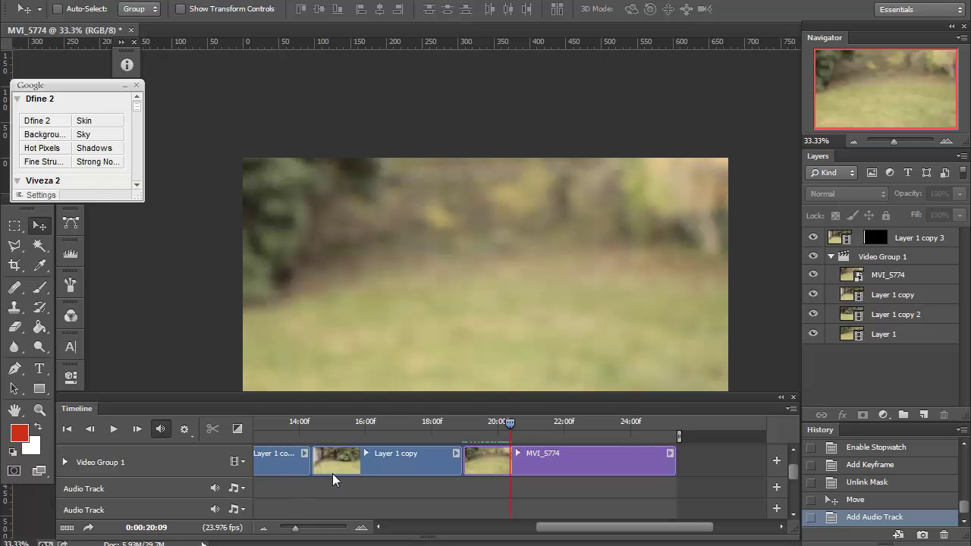
{"action": "left_click_drag", "start_coordinate": [295, 529], "coordinate": [293, 531]}
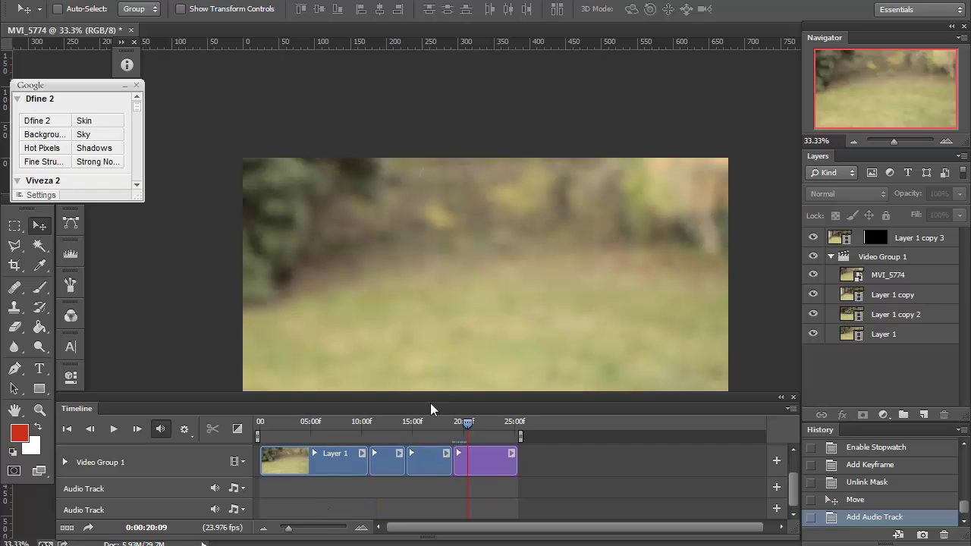